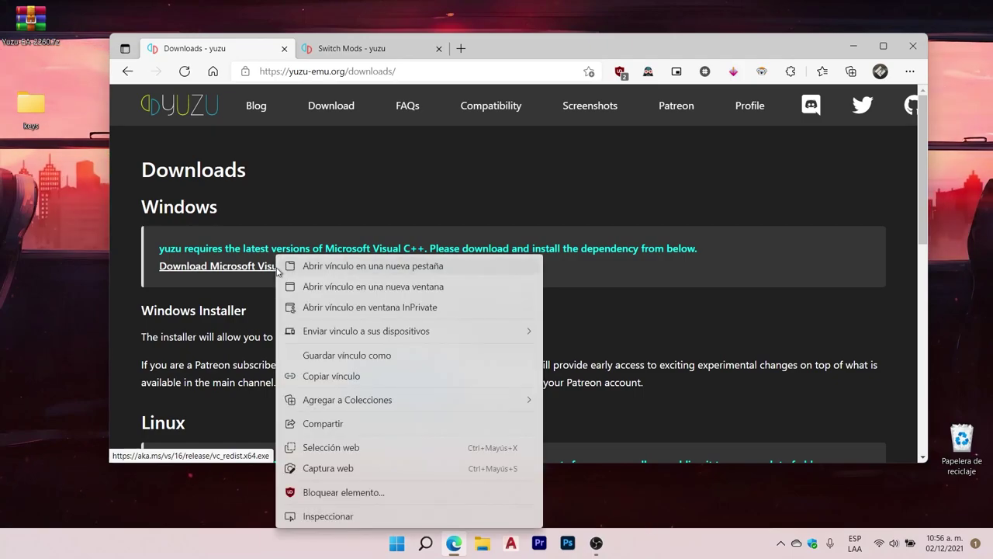
# Download the Microsoft Visual C++ 2019 redistributable from the yuzu downloads page, run it, accept the licence terms and start its installation.
pyautogui.click(355, 266)
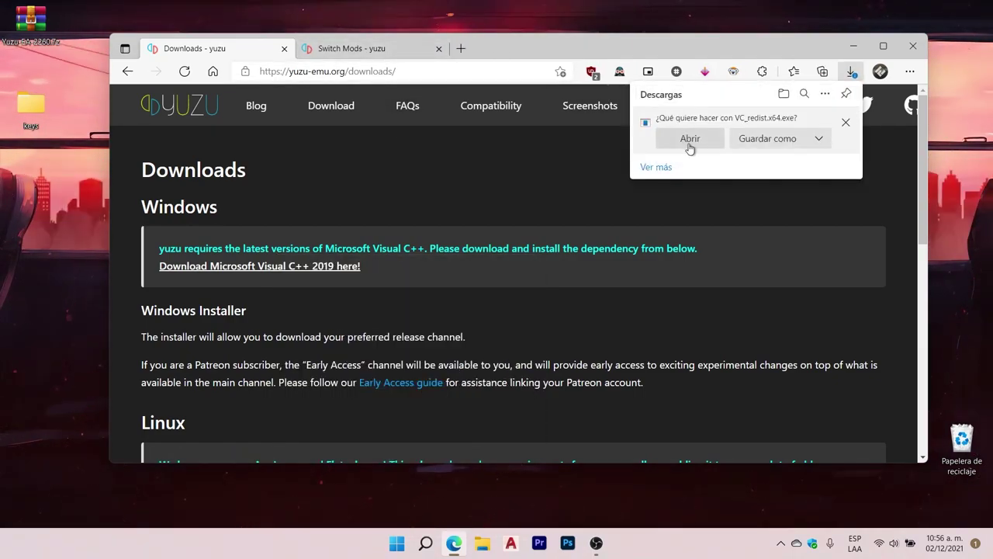
pyautogui.click(690, 139)
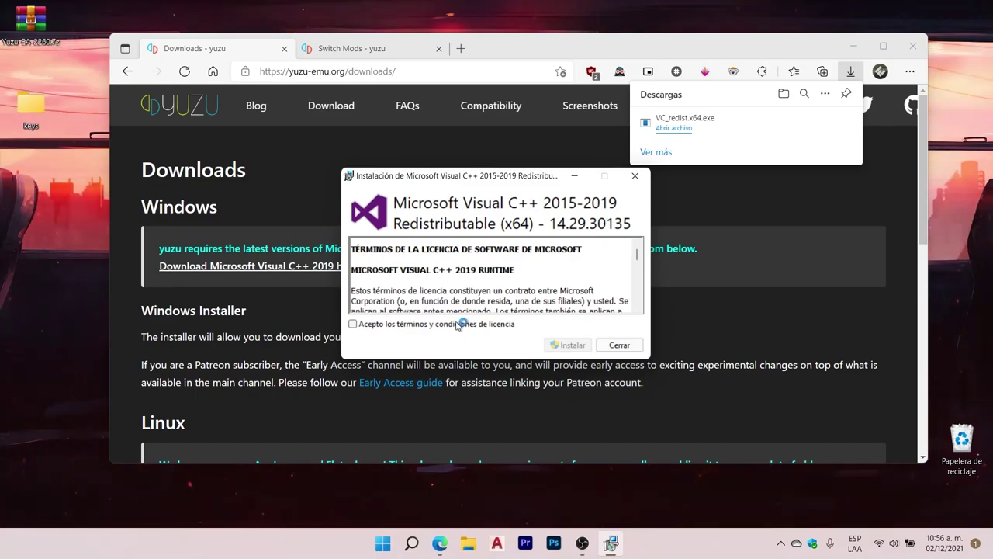
pyautogui.click(386, 325)
pyautogui.click(569, 344)
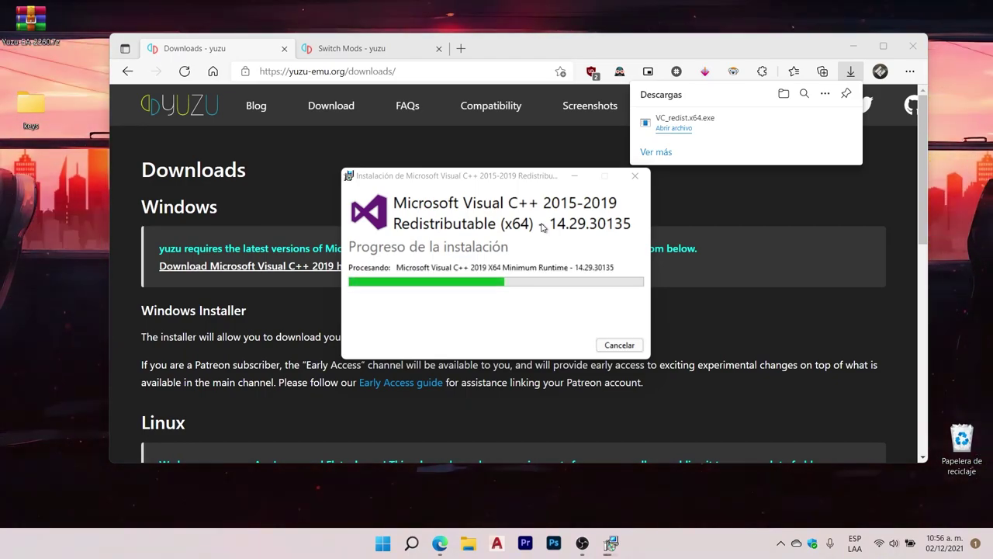
# Download the yuzu installer for Windows x64, run it and check on the Visual C++ installation's progress.
pyautogui.click(715, 219)
pyautogui.scroll(-6, 538, 214)
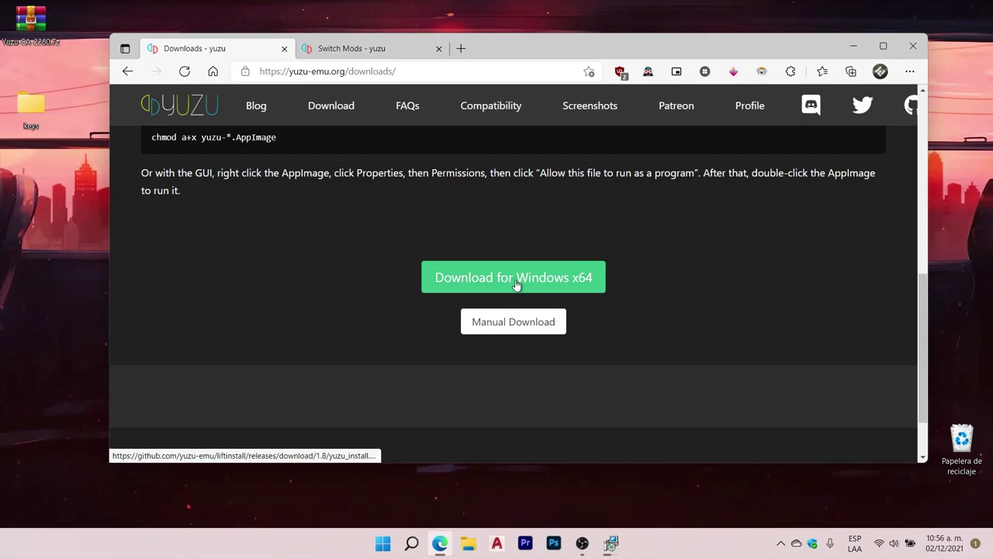
pyautogui.click(528, 285)
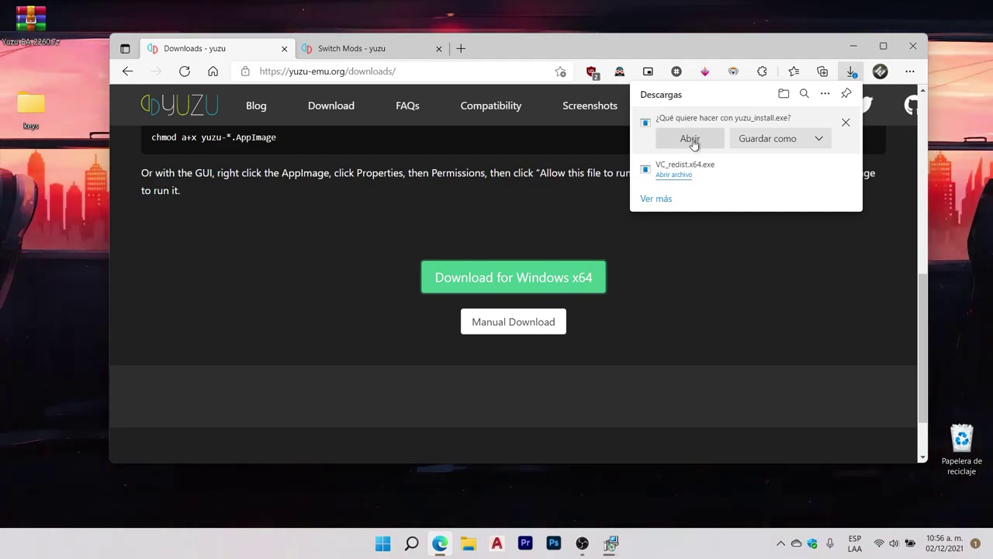
pyautogui.click(690, 139)
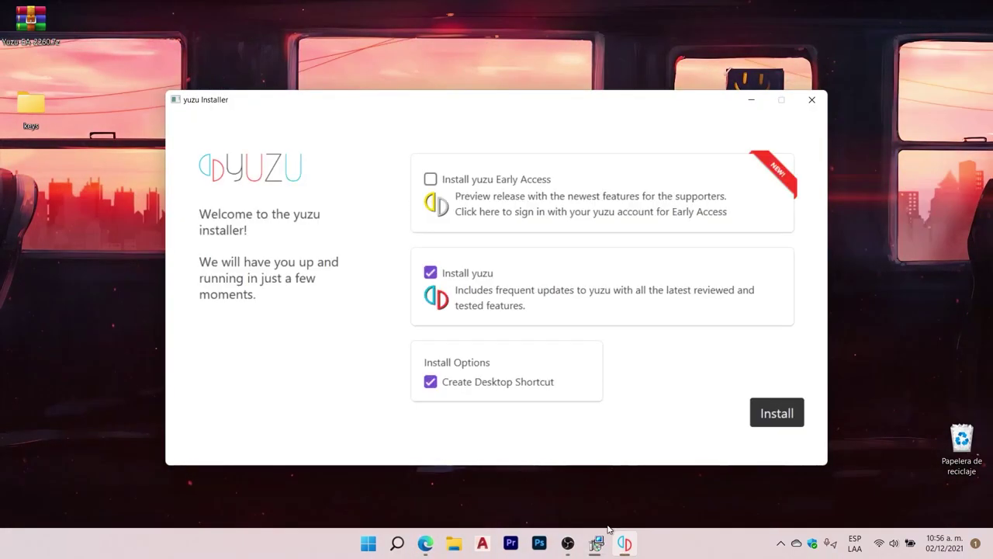
pyautogui.click(594, 541)
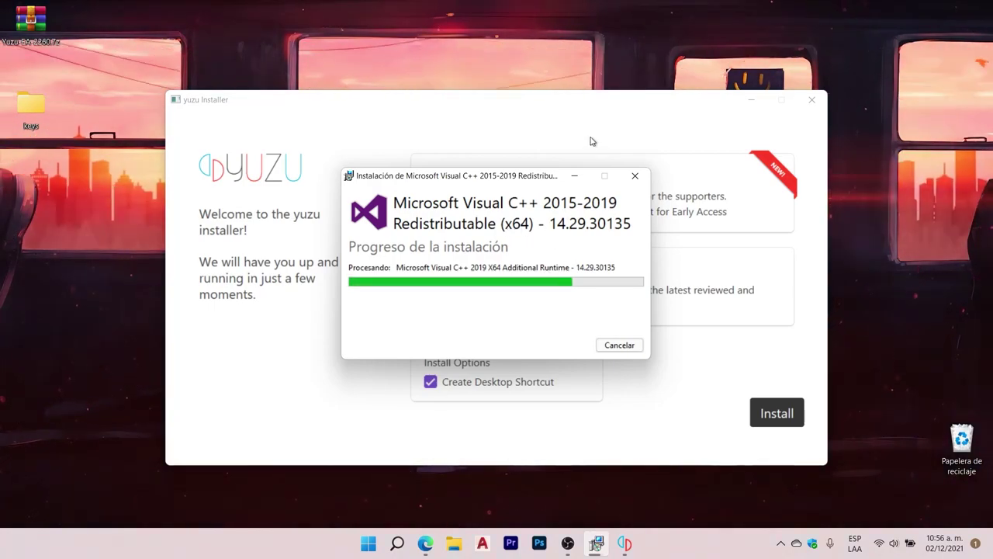
pyautogui.click(590, 108)
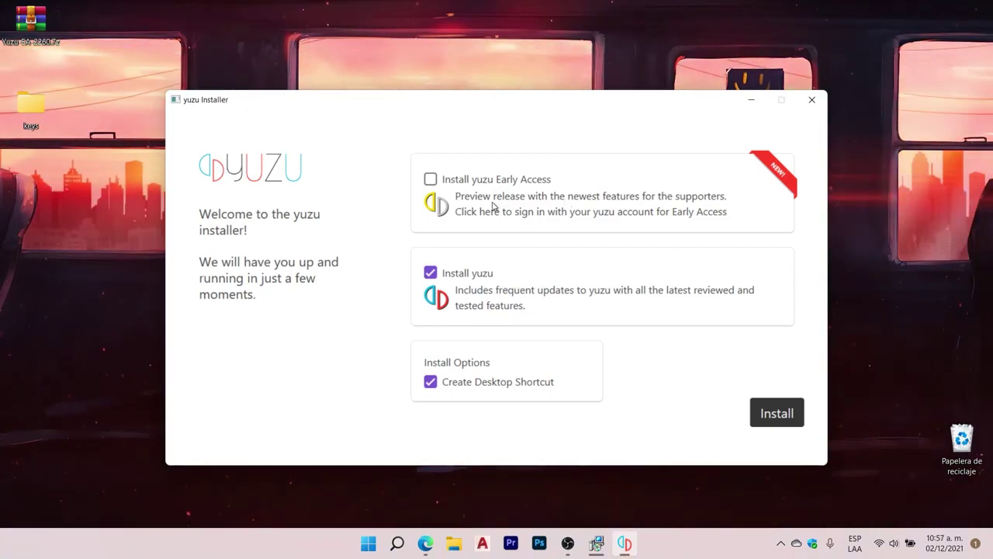
pyautogui.click(431, 180)
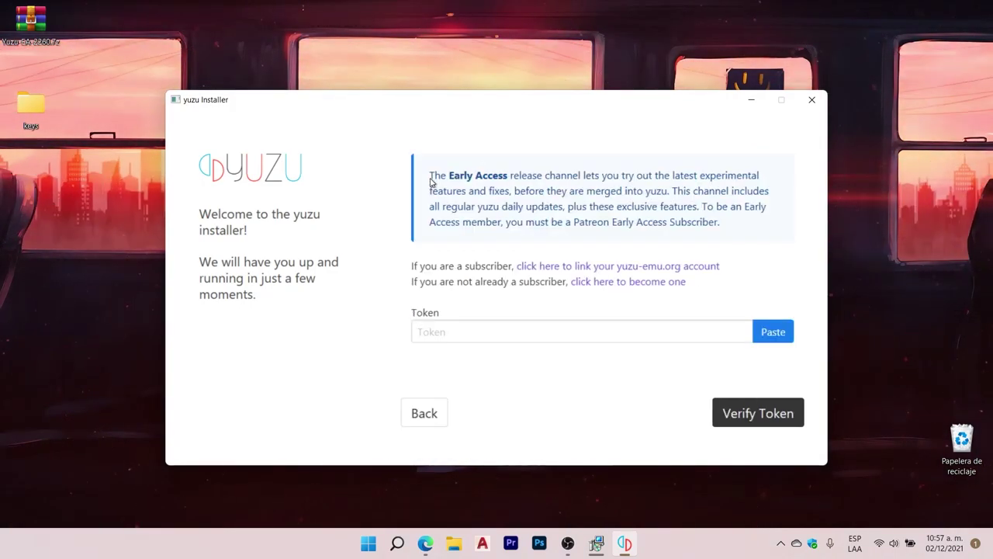
pyautogui.click(482, 327)
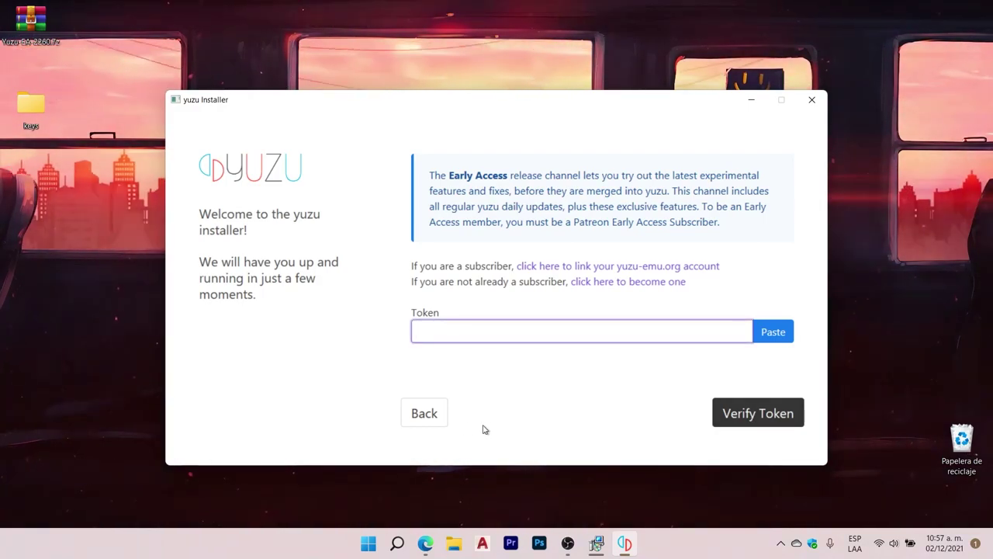
pyautogui.click(425, 417)
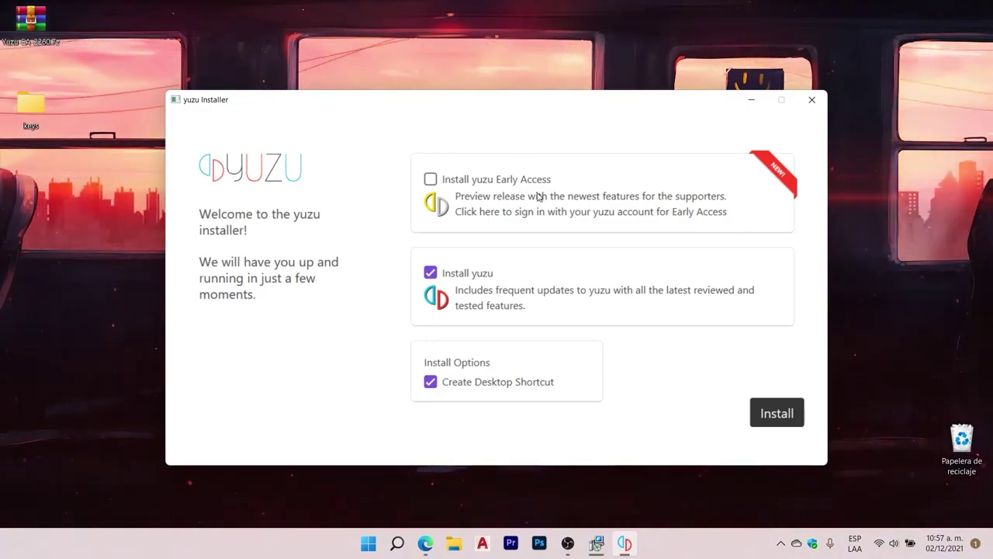
# Install standard yuzu with a desktop shortcut, closing the Visual C++ setup without restarting and exiting the yuzu installer.
pyautogui.click(777, 413)
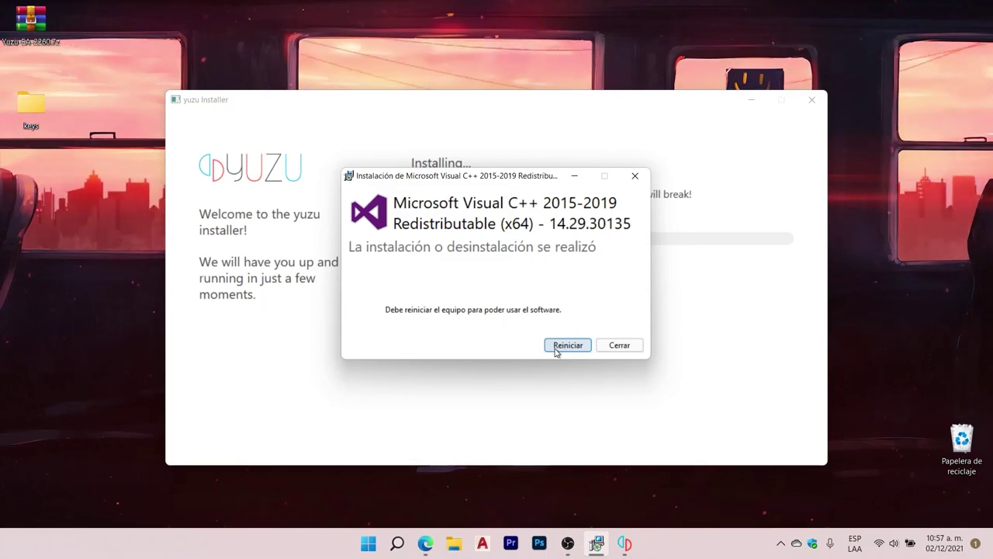
pyautogui.click(621, 345)
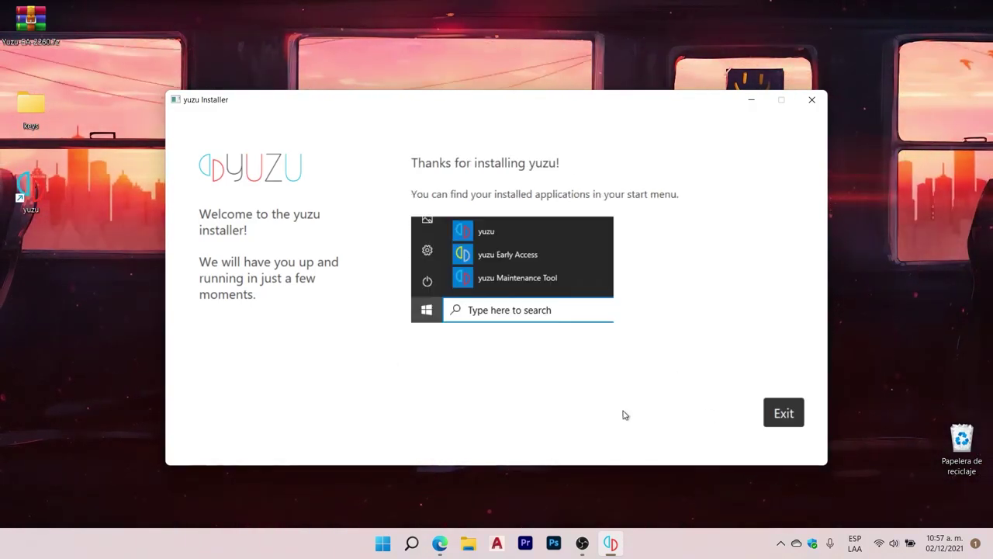
pyautogui.click(786, 415)
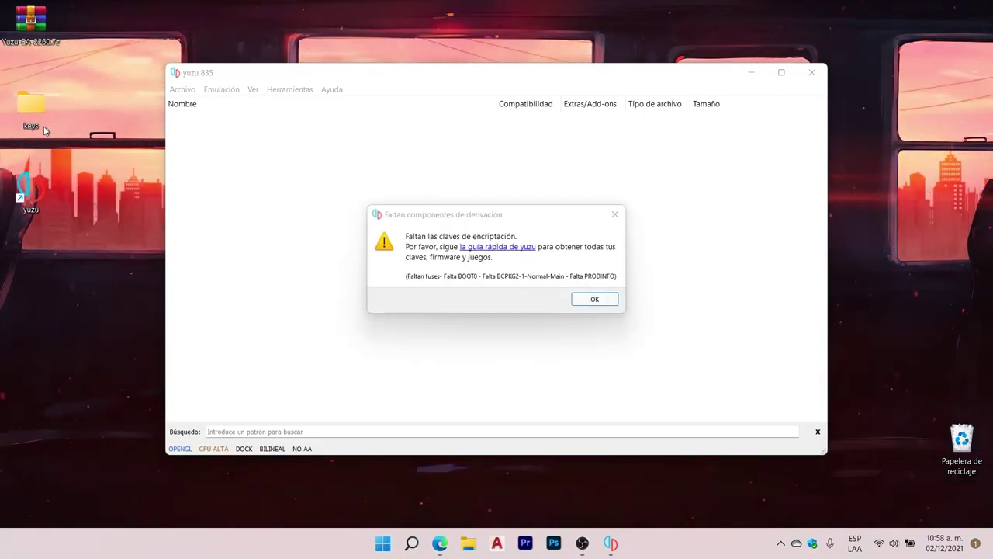
# Dismiss the missing-keys warning, decline sharing usage data, and add Documentos/Software/Games/Switch as the game directory.
pyautogui.click(595, 301)
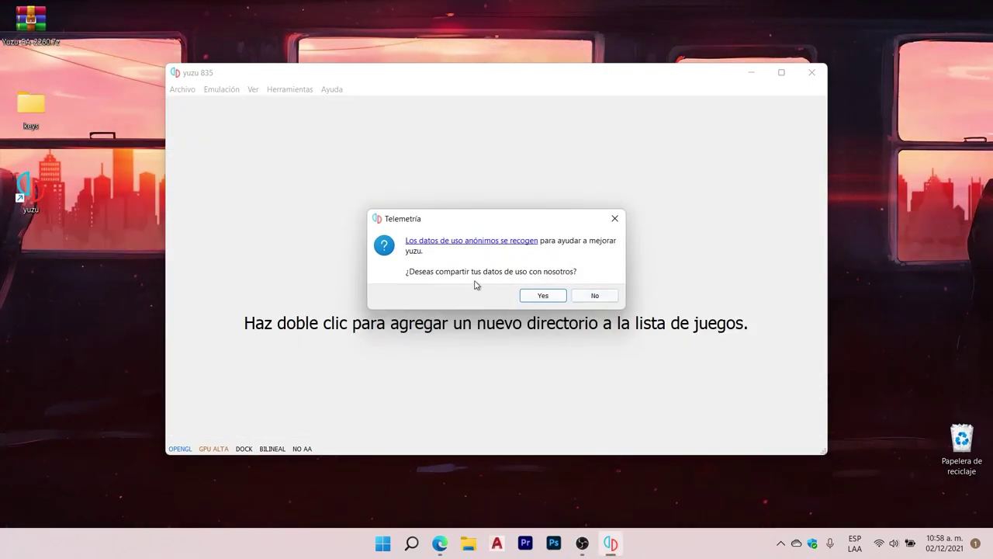
pyautogui.click(604, 300)
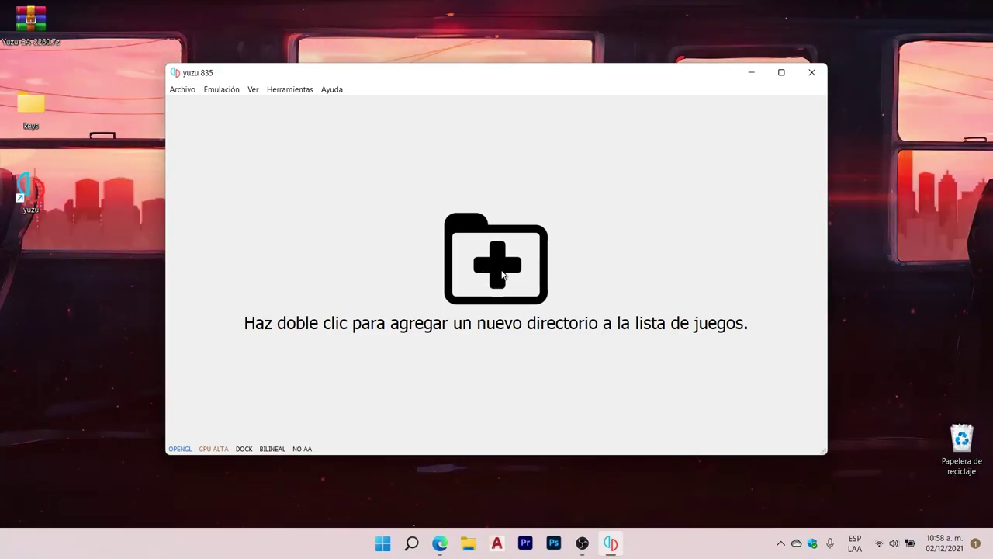
pyautogui.doubleClick(503, 274)
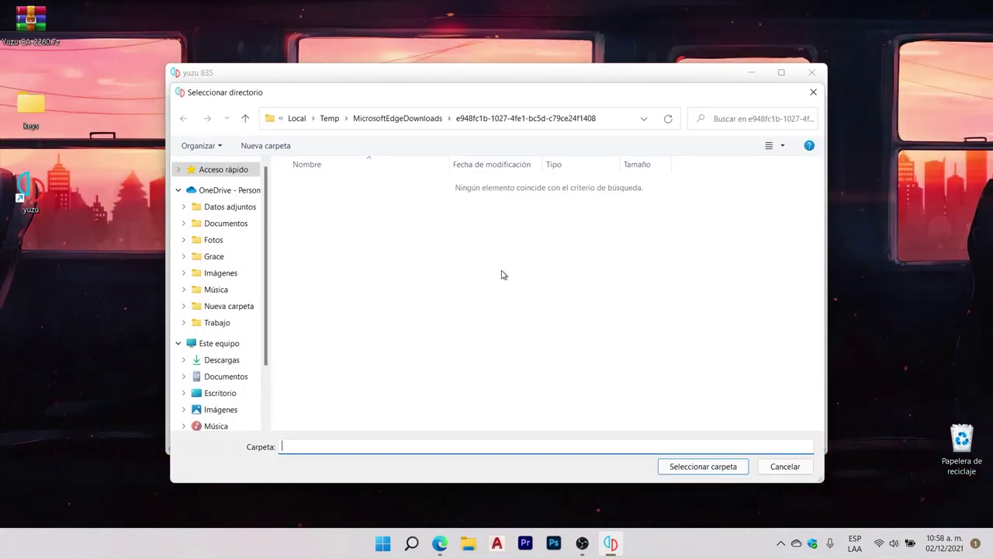
pyautogui.scroll(-1, 223, 289)
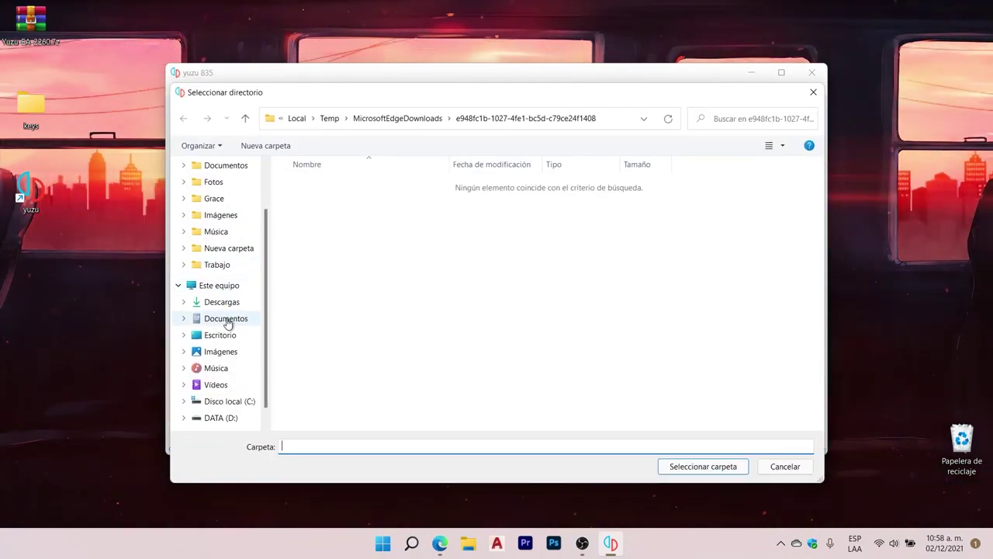
pyautogui.click(227, 320)
pyautogui.scroll(-5, 388, 252)
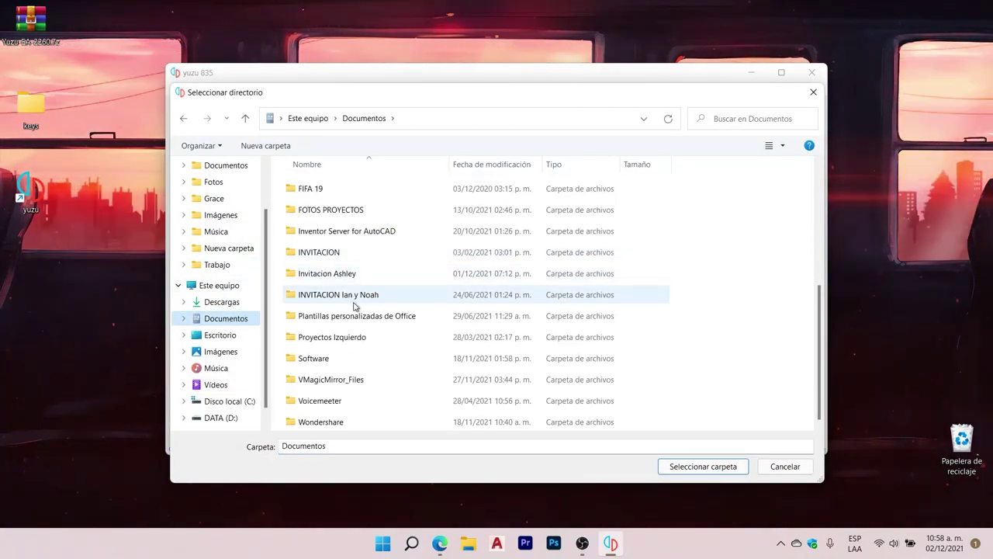
pyautogui.doubleClick(313, 362)
pyautogui.scroll(-5, 315, 342)
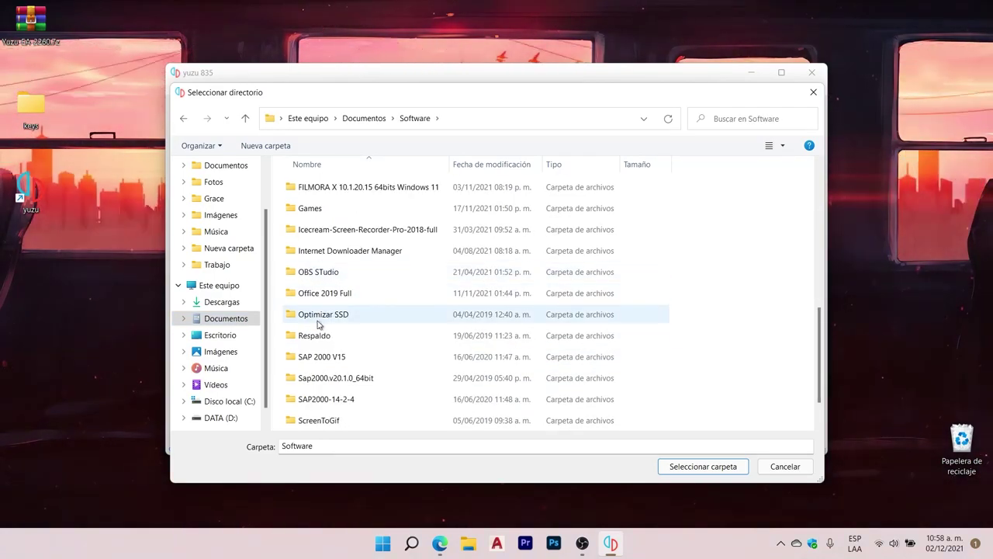
pyautogui.doubleClick(307, 208)
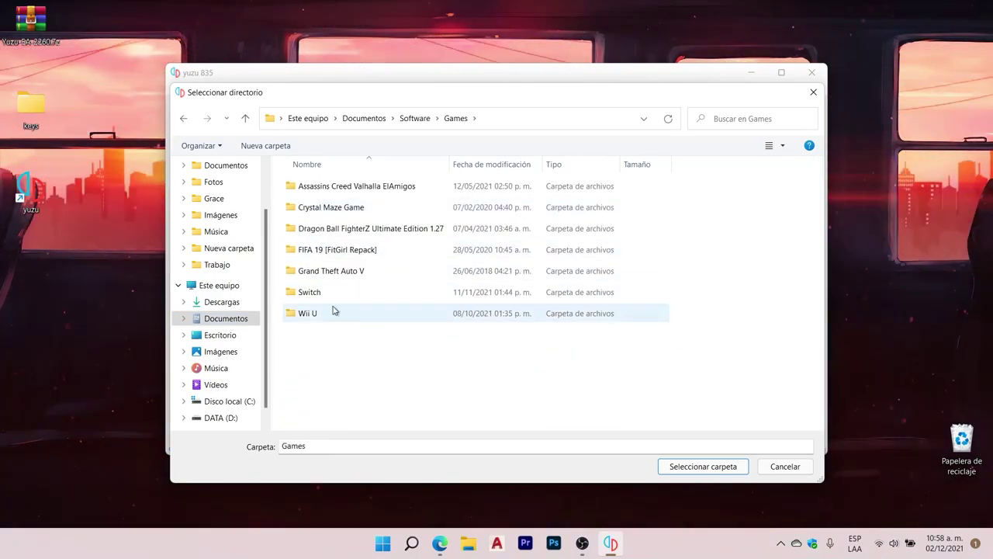
pyautogui.click(322, 293)
pyautogui.click(703, 467)
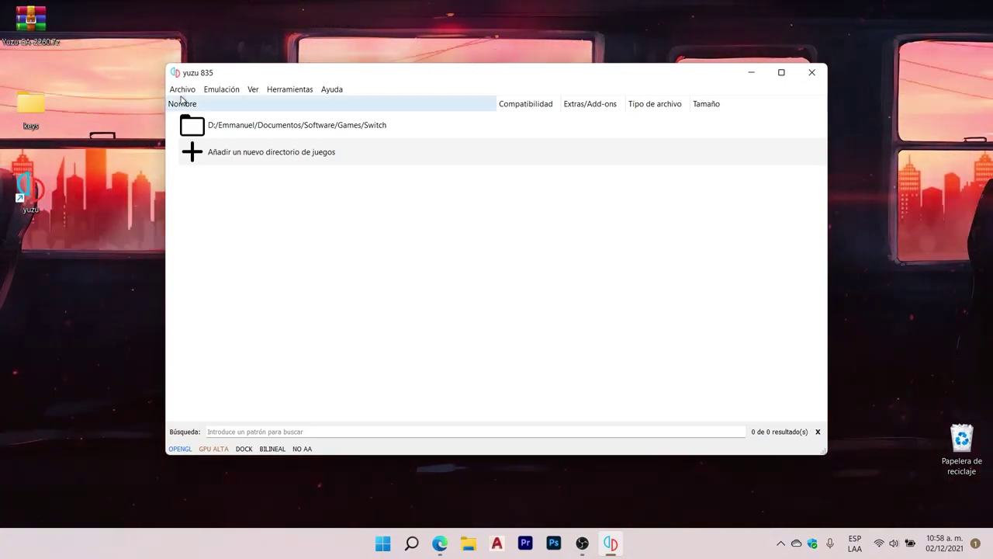
# Open the yuzu data folder from the emulator and restore its window to a smaller size.
pyautogui.click(185, 91)
pyautogui.click(229, 183)
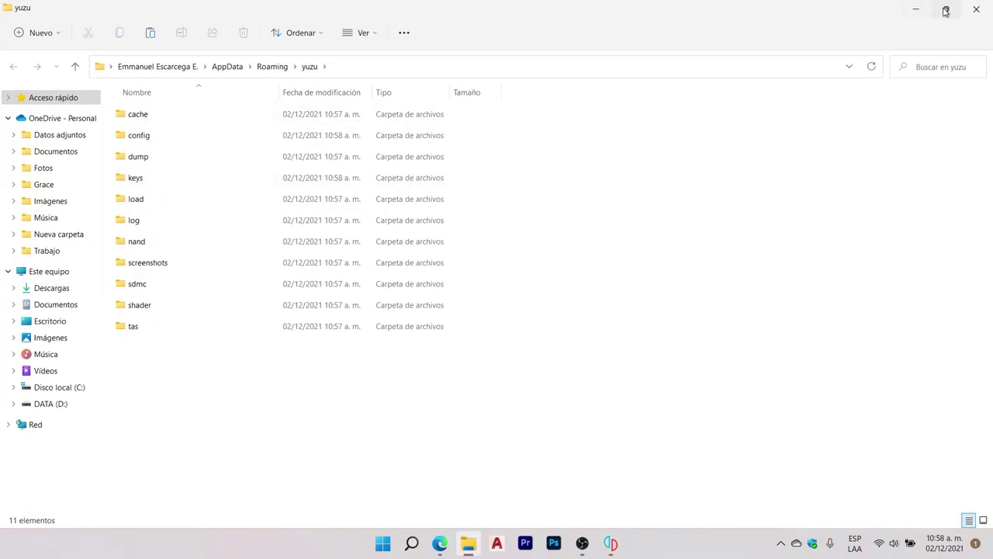
pyautogui.click(946, 10)
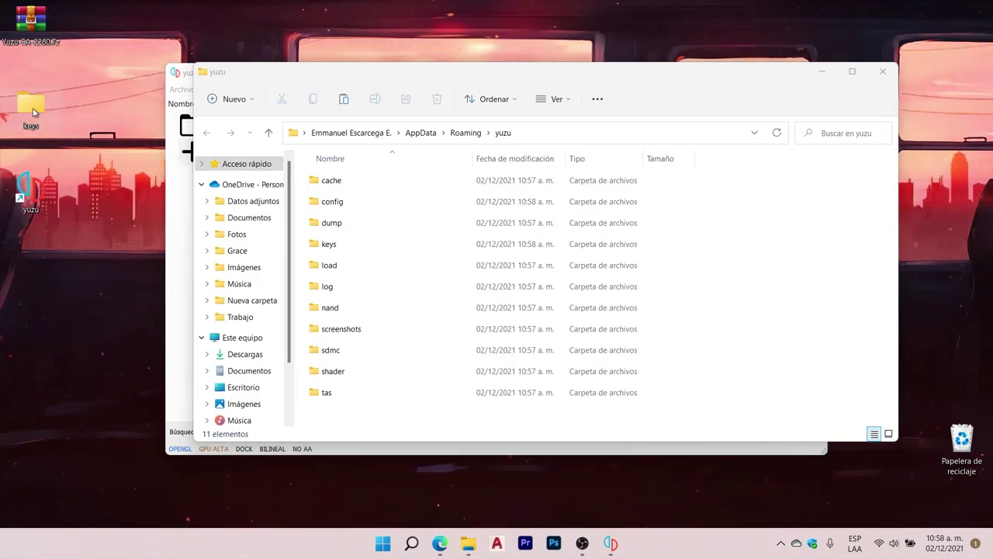
# Copy prod.keys, title.keys and title.keys_autogenerated from the desktop keys folder, and close that folder.
pyautogui.doubleClick(31, 107)
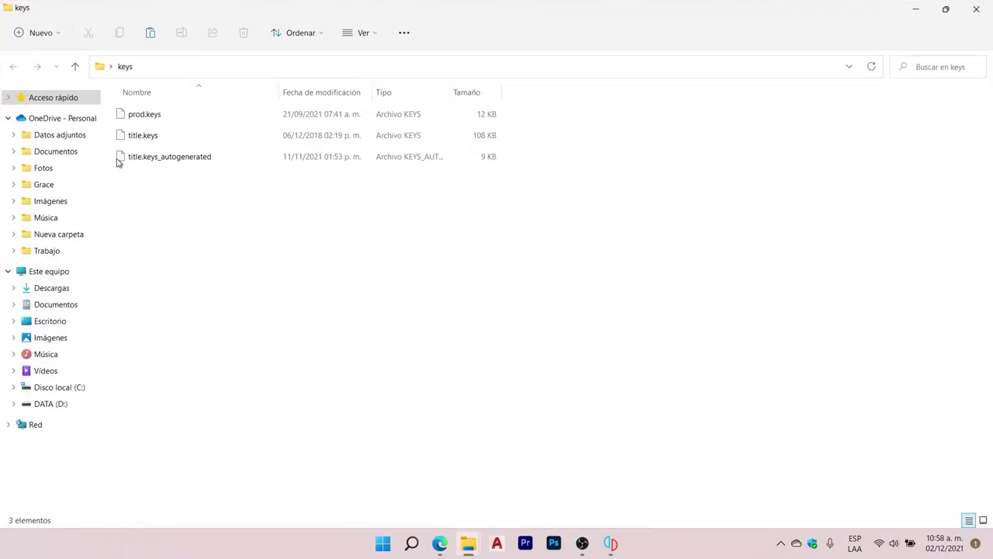
pyautogui.click(155, 116)
pyautogui.keyDown('shift'); pyautogui.click(152, 159); pyautogui.keyUp('shift')
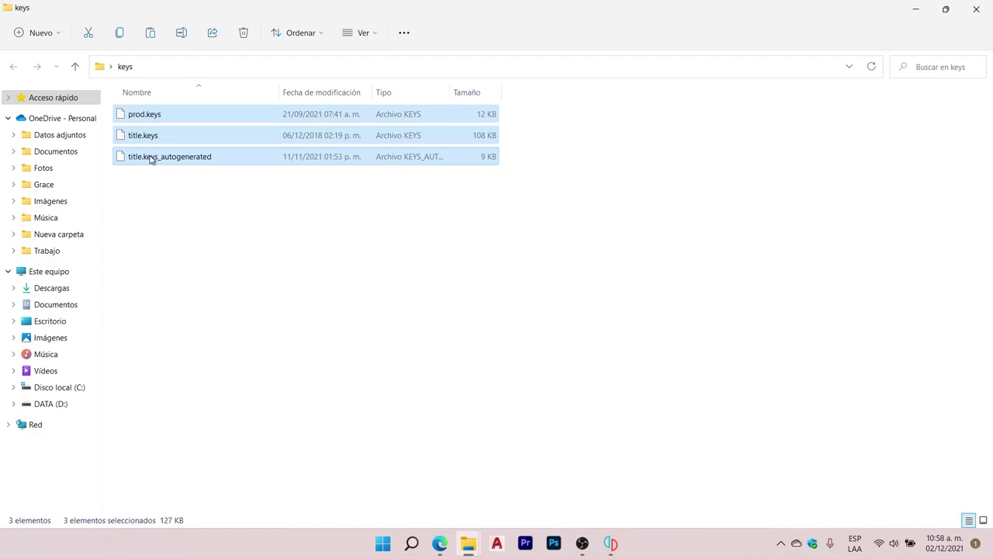
pyautogui.rightClick(152, 159)
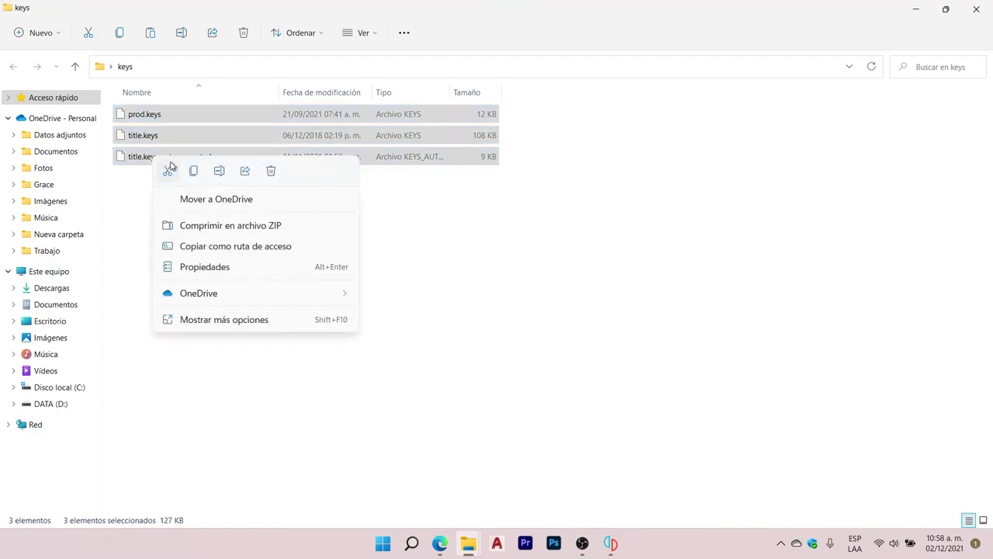
pyautogui.click(192, 173)
pyautogui.click(980, 11)
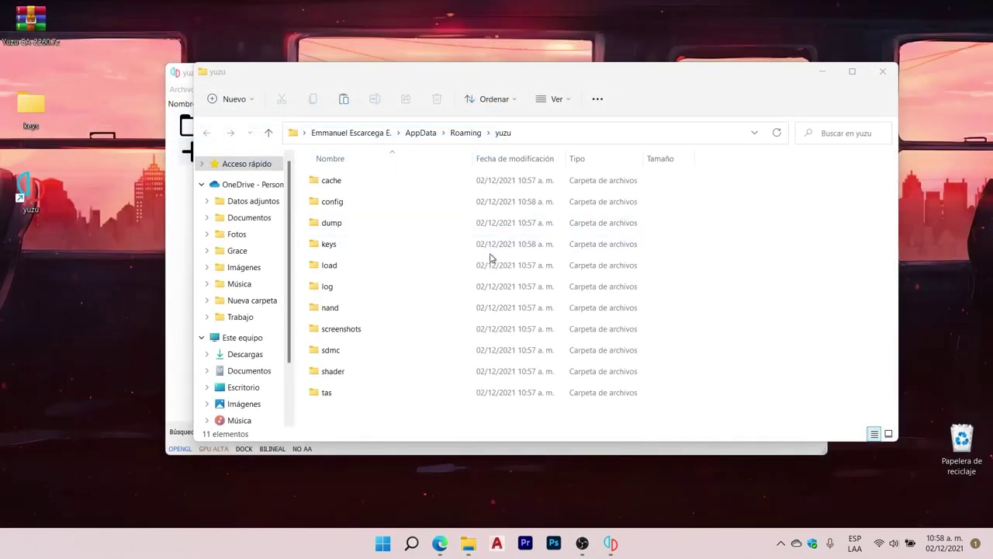
# Paste the copied key files into yuzu's own keys folder, replacing the existing title.keys_autogenerated, and close the folder.
pyautogui.click(336, 247)
pyautogui.doubleClick(336, 247)
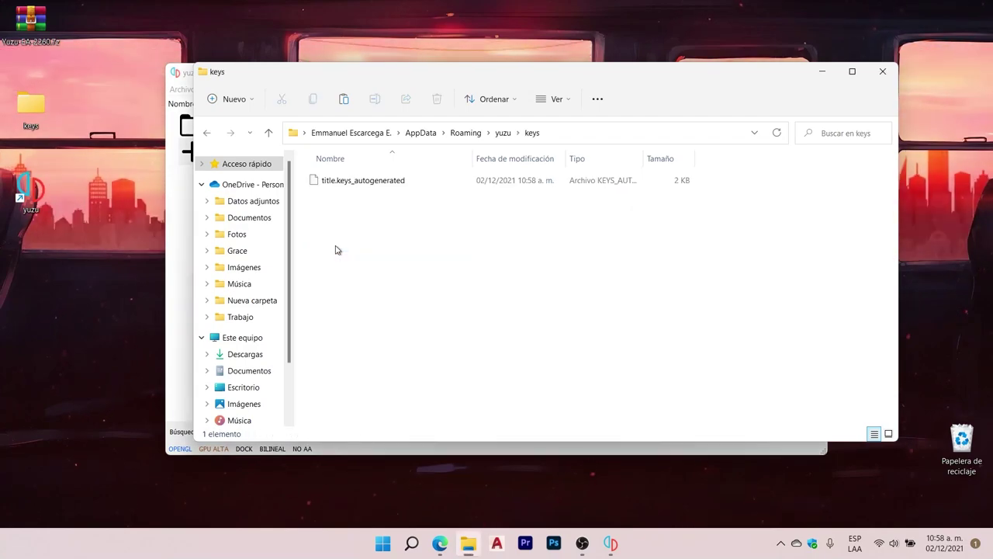
pyautogui.rightClick(499, 302)
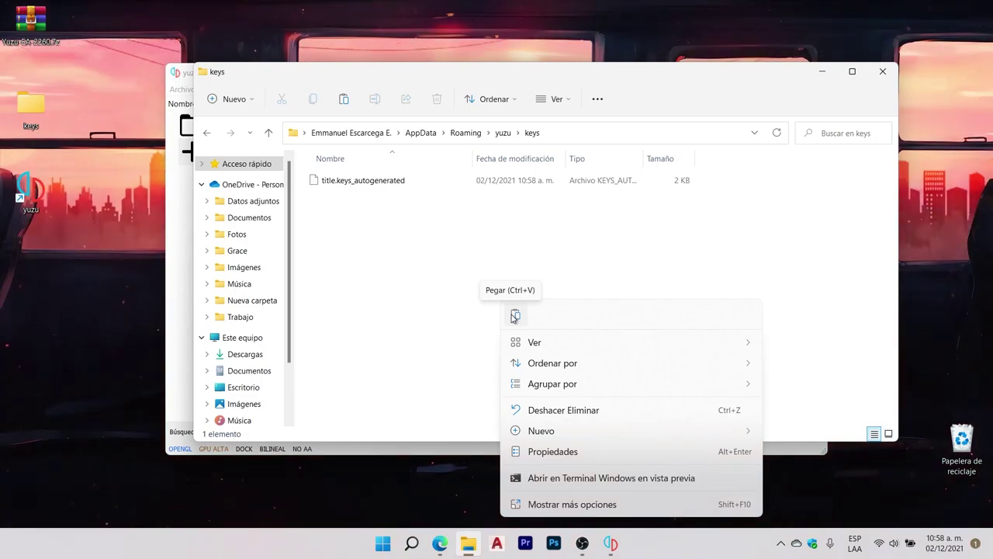
pyautogui.click(515, 316)
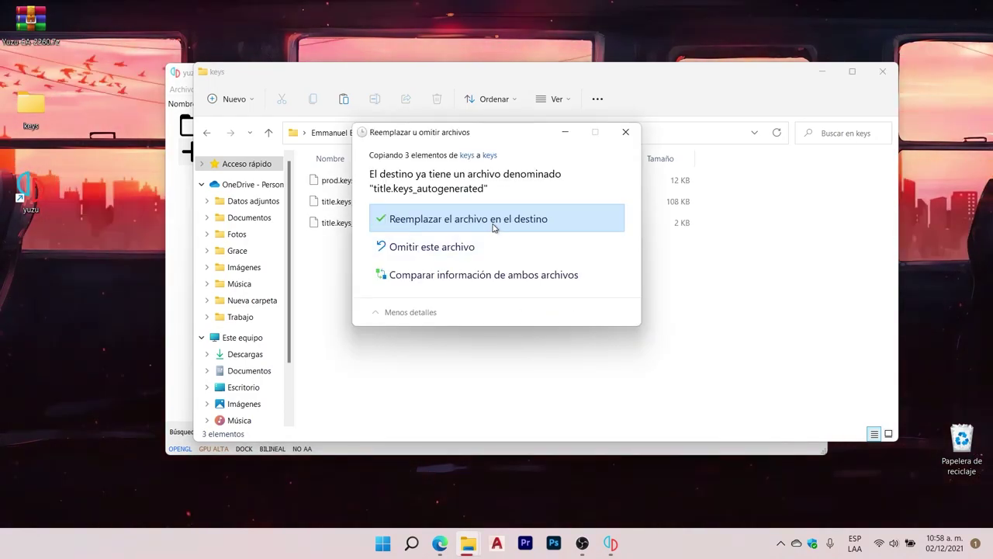
pyautogui.click(493, 225)
pyautogui.click(621, 290)
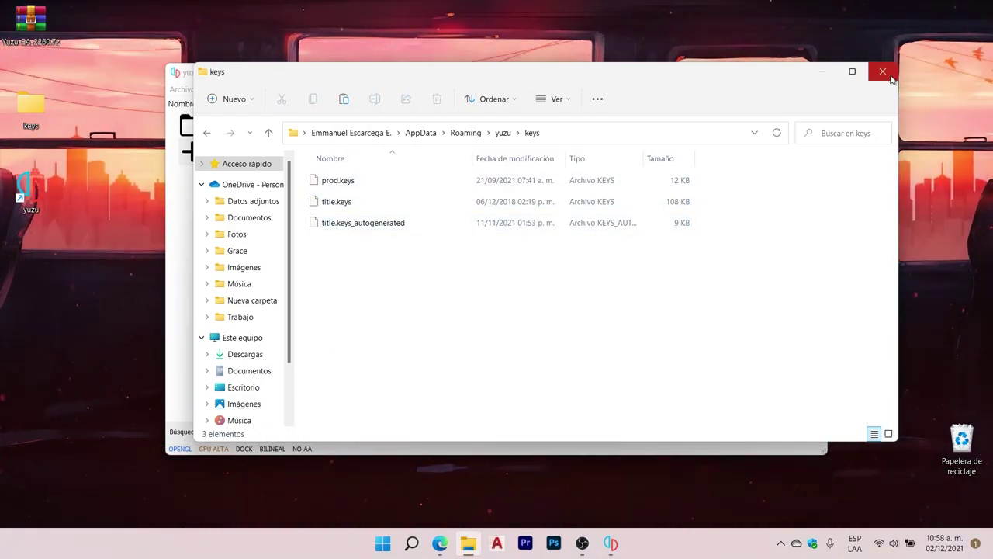
pyautogui.click(884, 72)
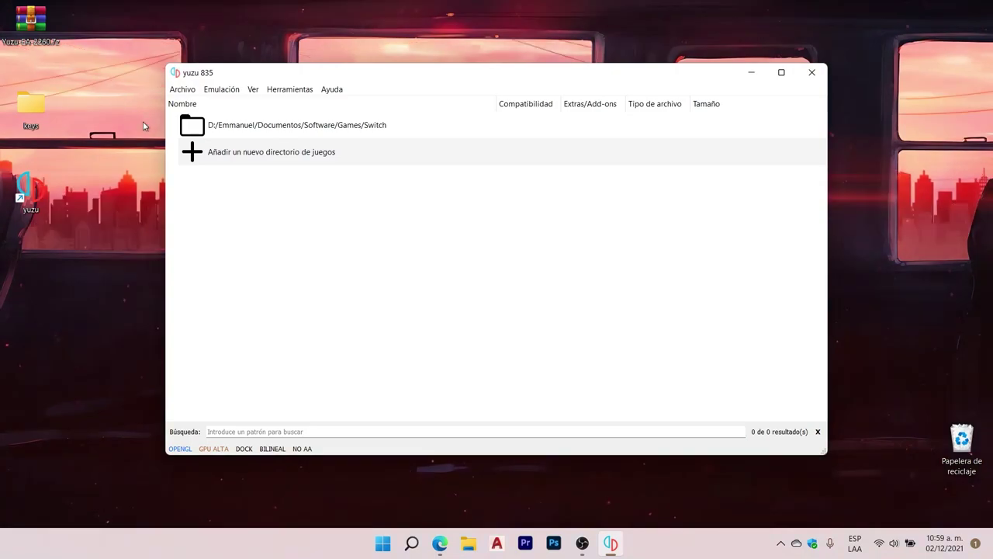
pyautogui.click(184, 92)
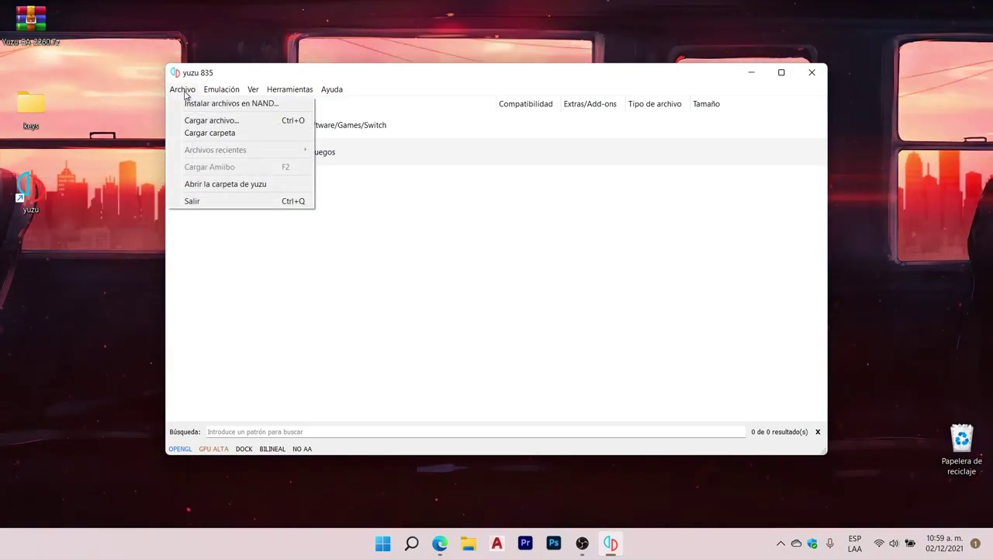
pyautogui.moveTo(223, 95)
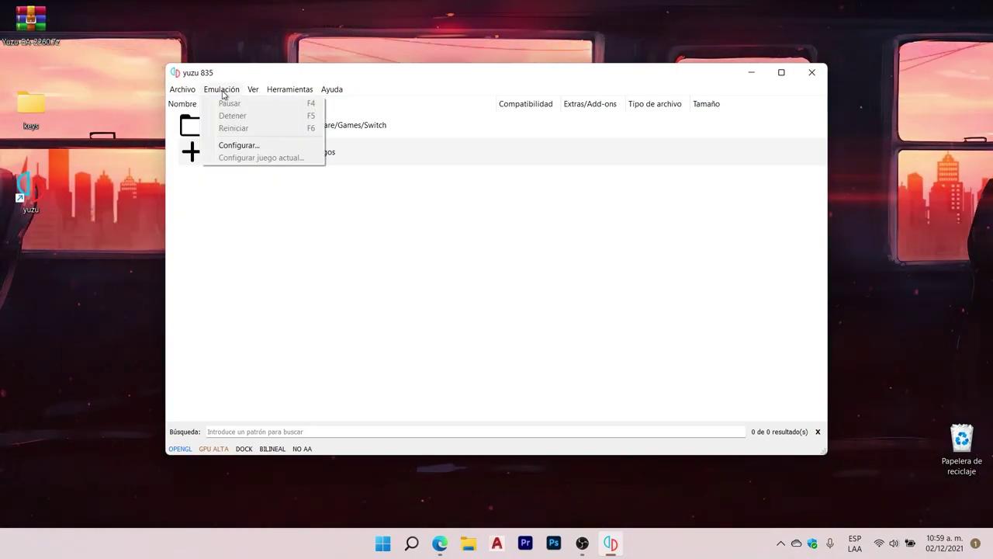
pyautogui.click(738, 153)
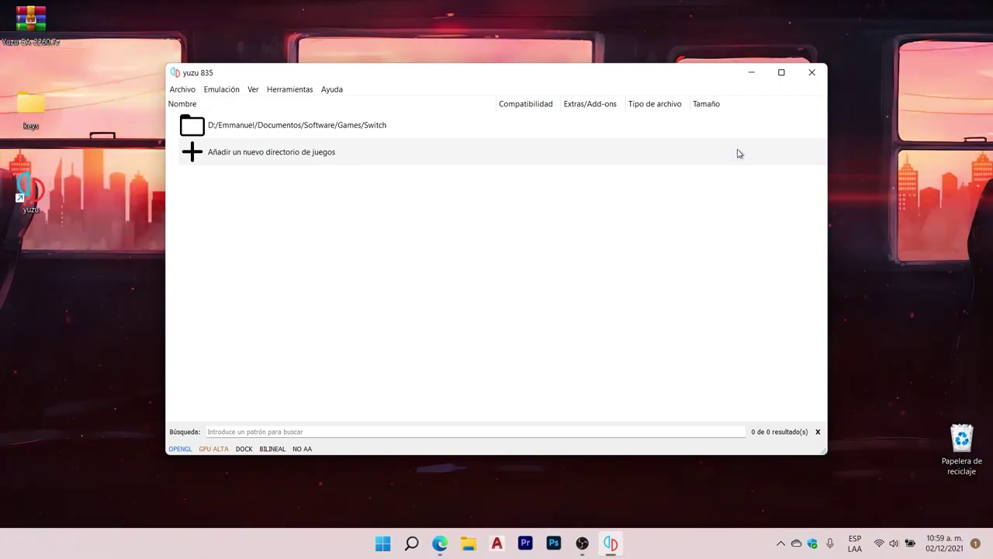
# Restart yuzu to reload the game list with the new keys, and close the emulator.
pyautogui.click(822, 73)
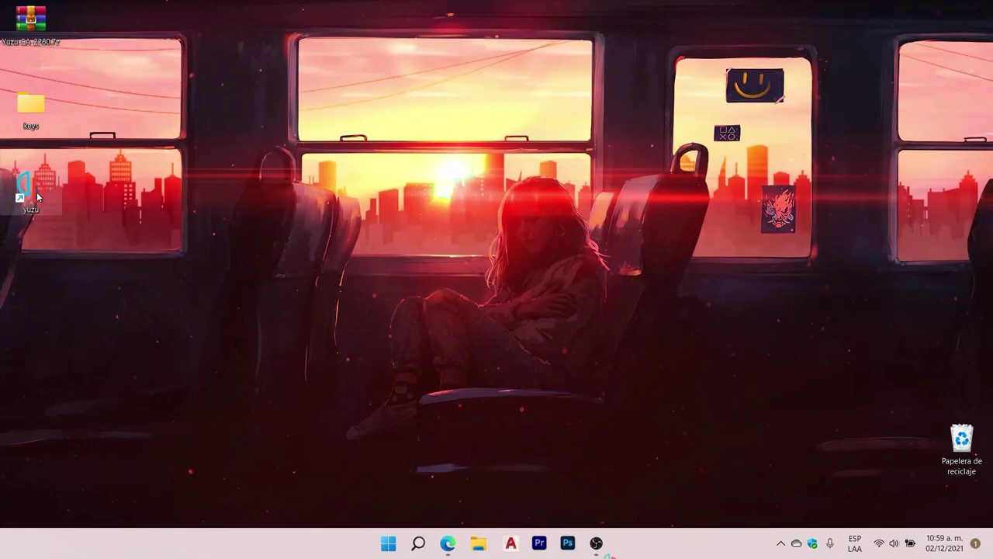
pyautogui.doubleClick(37, 197)
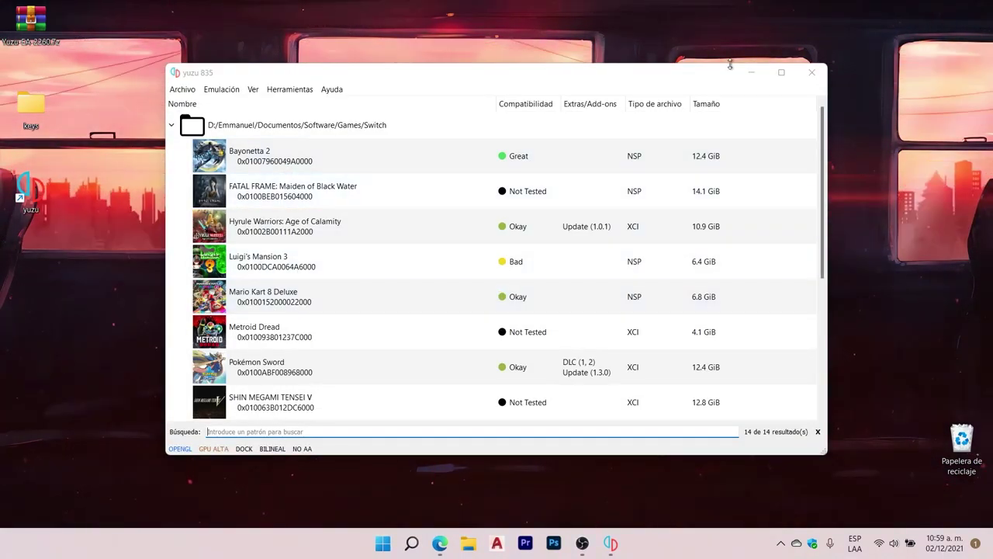
pyautogui.click(812, 72)
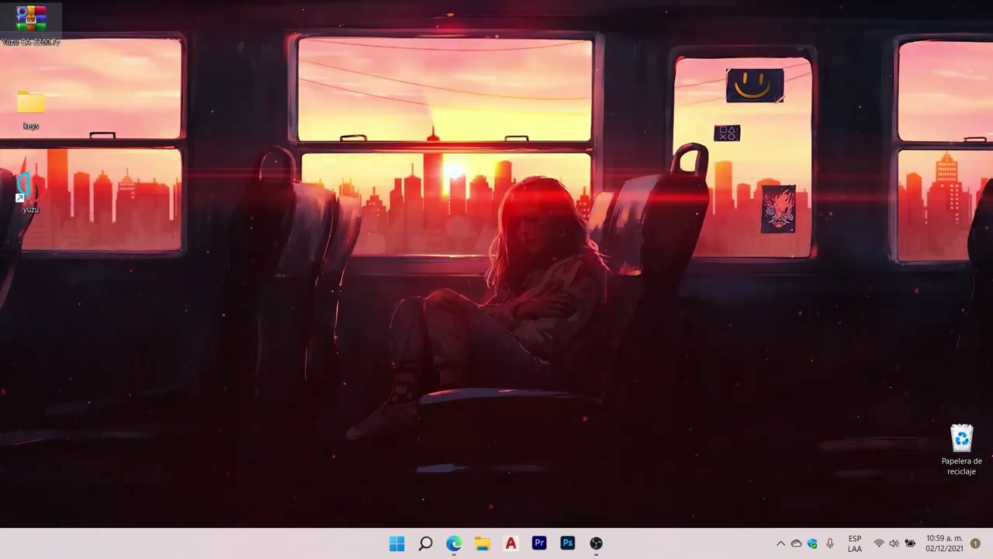
# Extract the Yuzu-EA-2260 archive on the desktop into its own Yuzu-EA-2260 folder.
pyautogui.rightClick(24, 14)
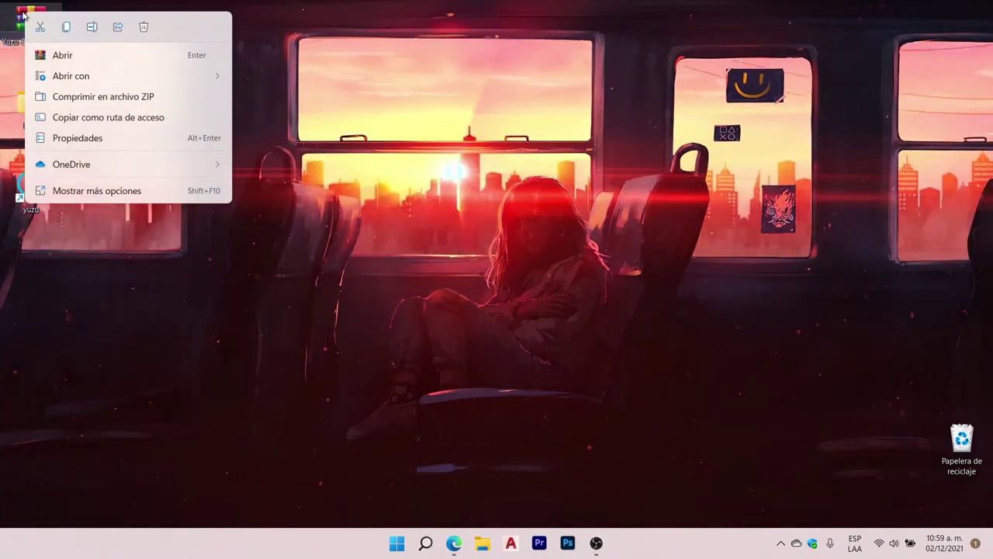
pyautogui.click(84, 192)
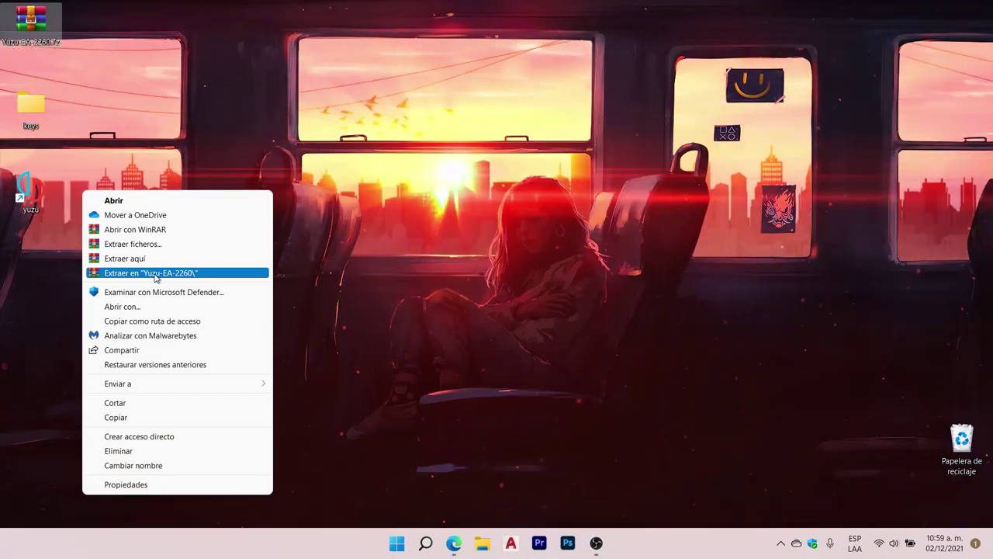
pyautogui.click(154, 274)
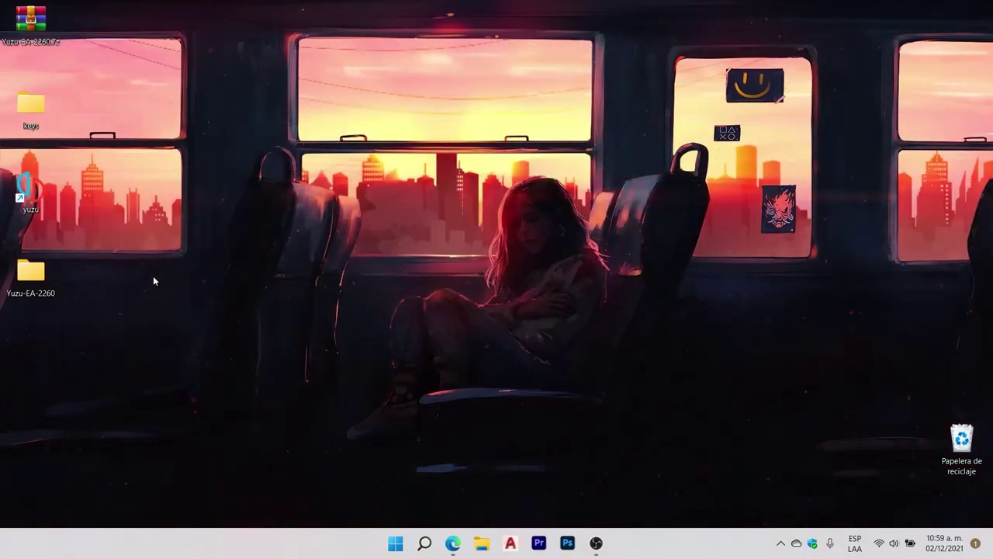
# Launch yuzu.exe from the extracted yuzu-windows-msvc-early-access folder, close that folder, and move the emulator window clear of the desktop icons.
pyautogui.doubleClick(43, 278)
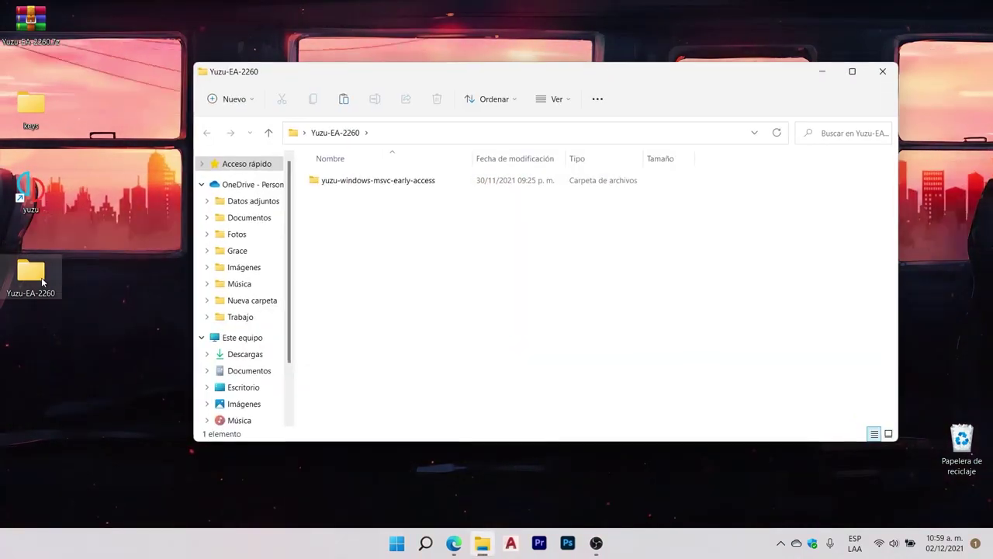
pyautogui.doubleClick(372, 180)
pyautogui.scroll(-5, 381, 184)
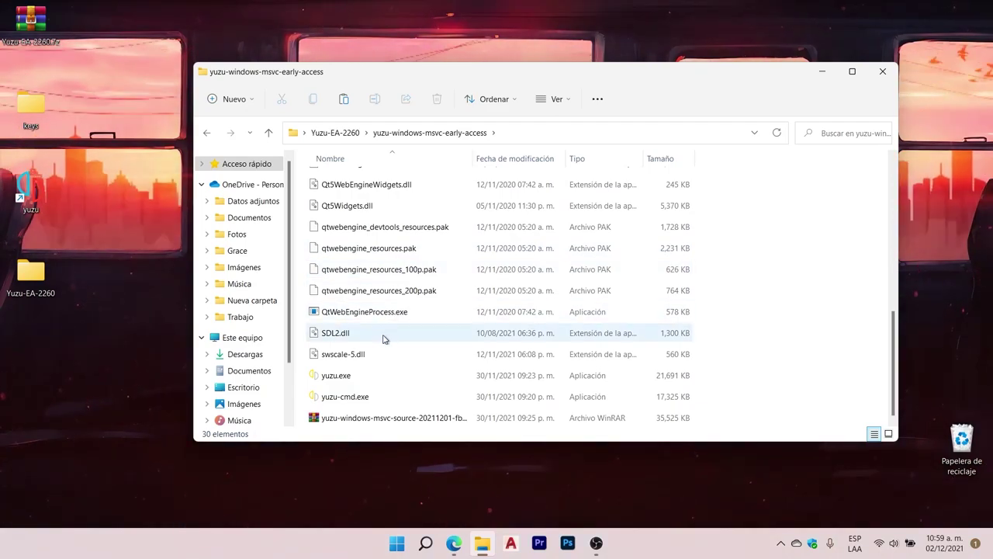
pyautogui.doubleClick(344, 377)
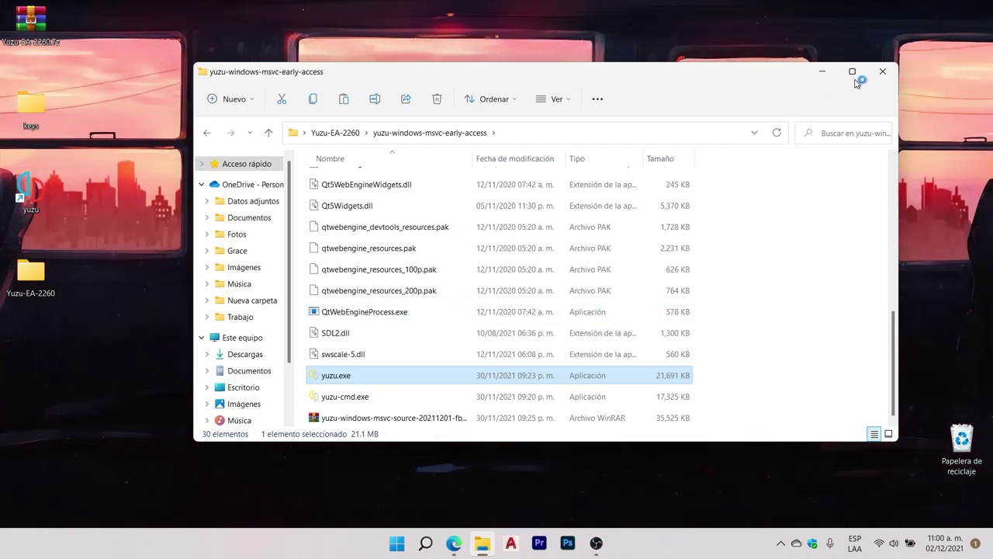
pyautogui.click(877, 72)
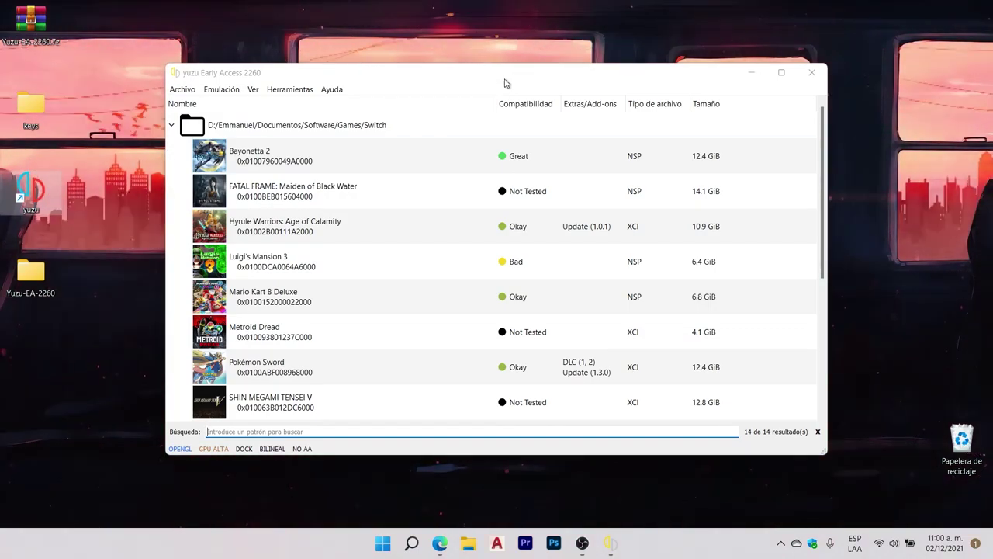
pyautogui.click(21, 182)
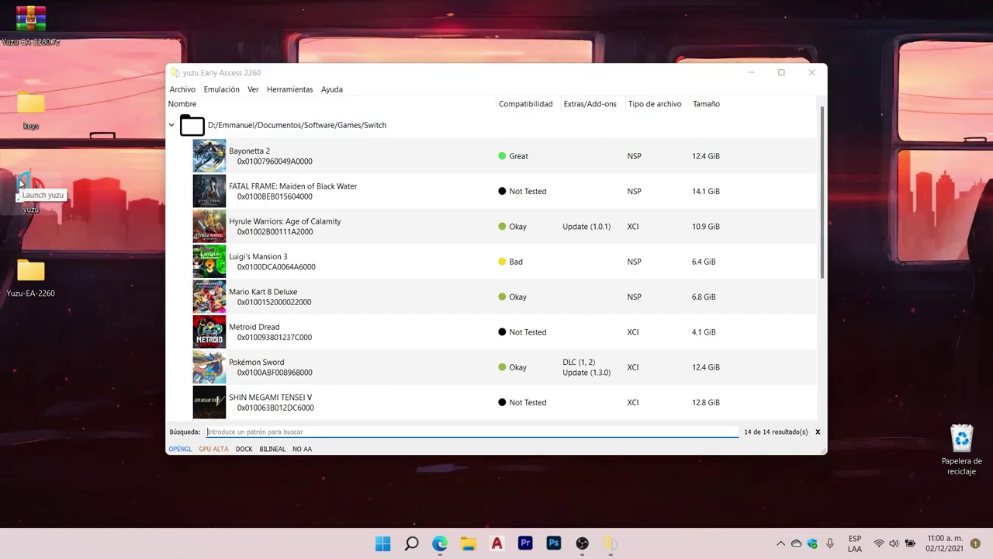
pyautogui.moveTo(508, 82); pyautogui.dragTo(563, 81)
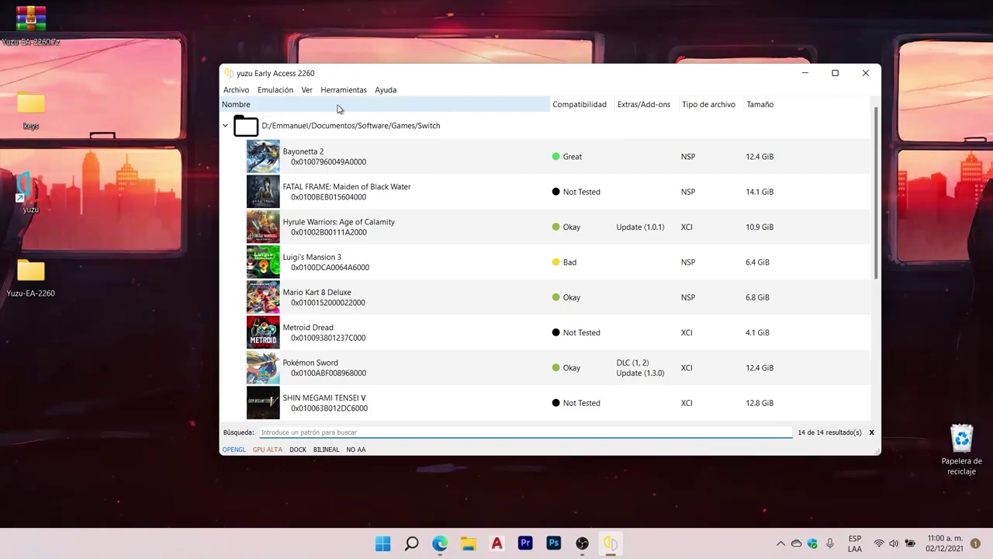
# Open the emulator configuration and review the general, hotkey, interface, web and debugging settings.
pyautogui.click(274, 92)
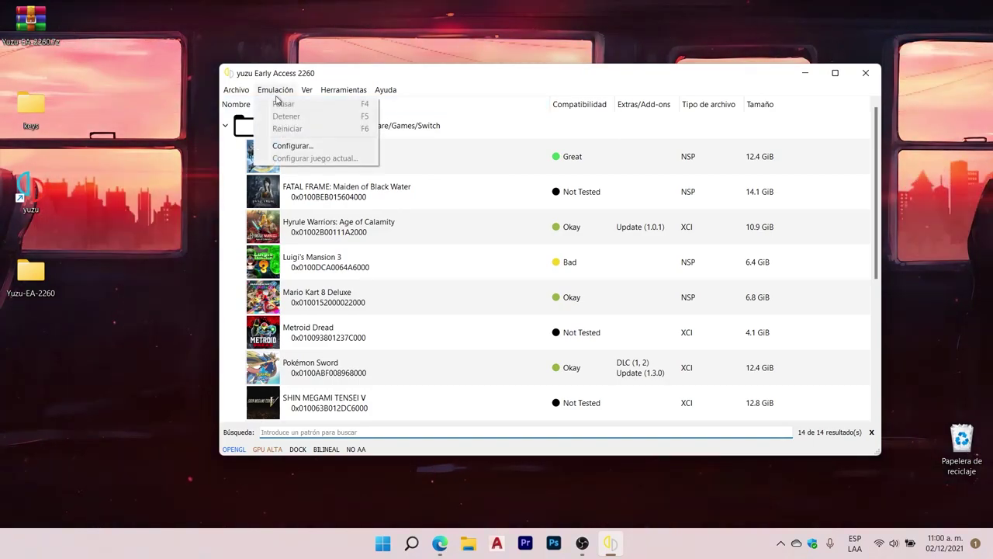
pyautogui.click(295, 146)
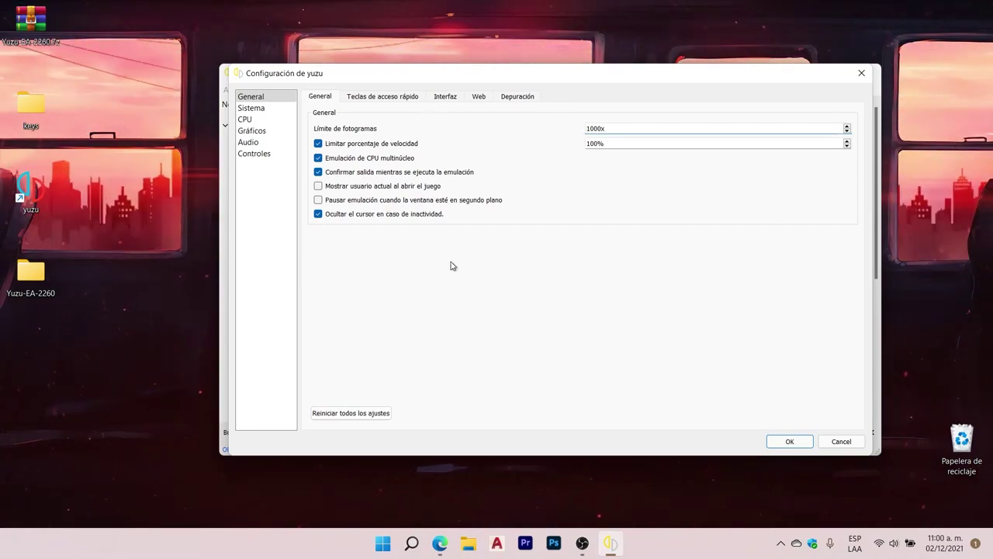
pyautogui.click(405, 99)
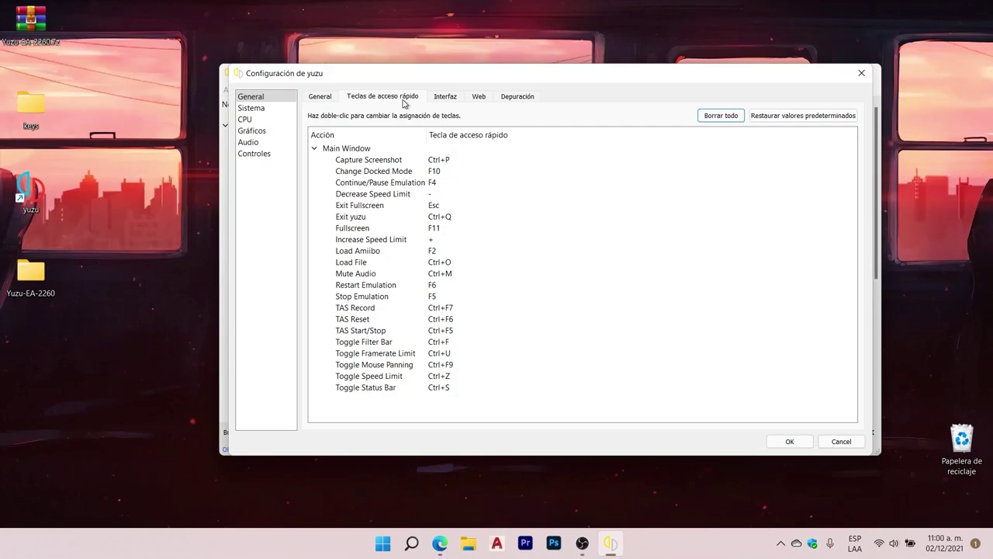
pyautogui.click(449, 101)
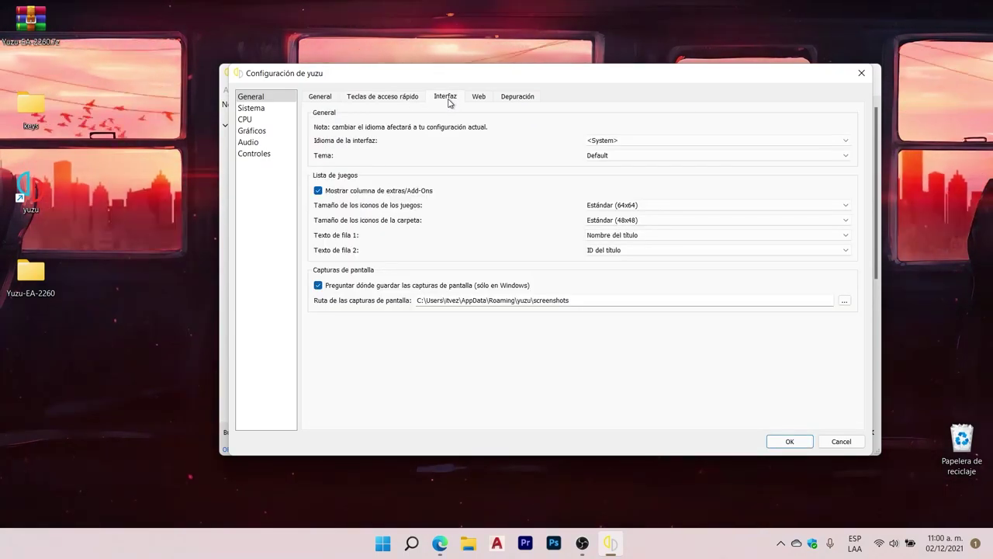
pyautogui.click(475, 98)
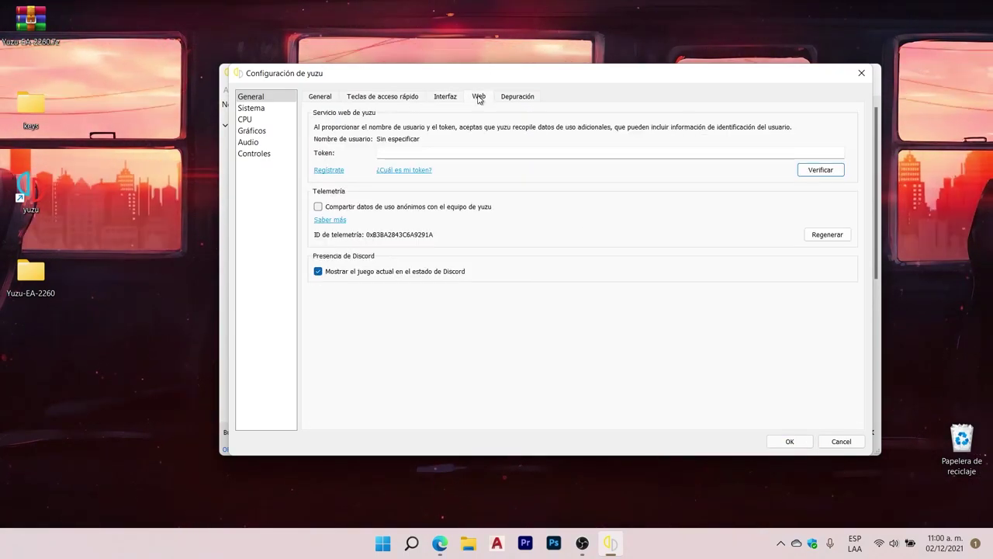
pyautogui.click(509, 99)
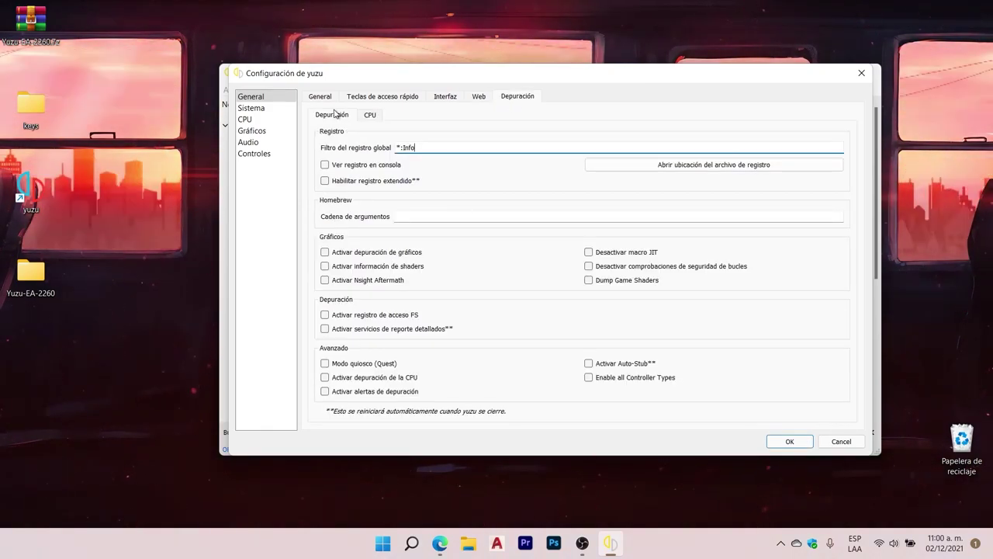
# Set the emulated system's language to Español and check the region options, keeping EEUU.
pyautogui.click(261, 110)
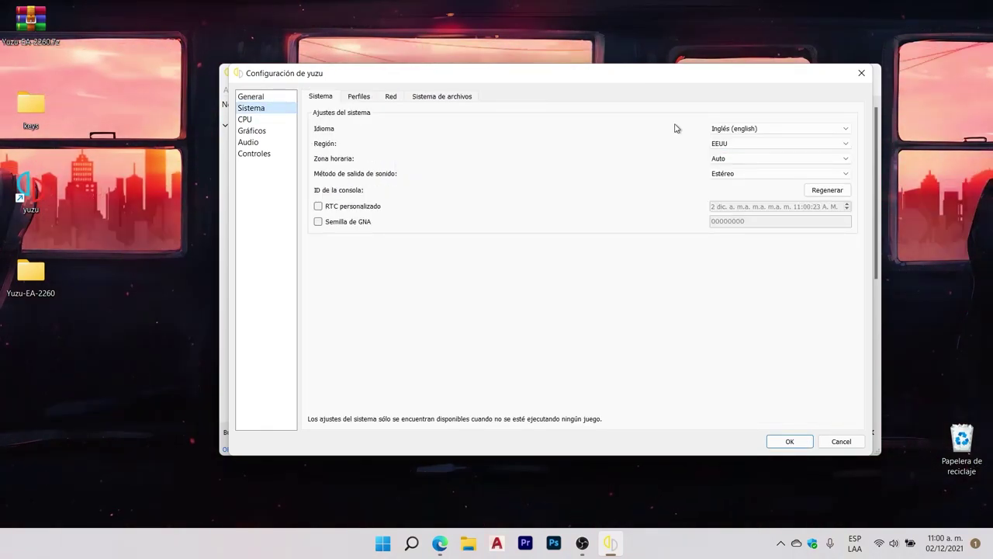
pyautogui.click(714, 128)
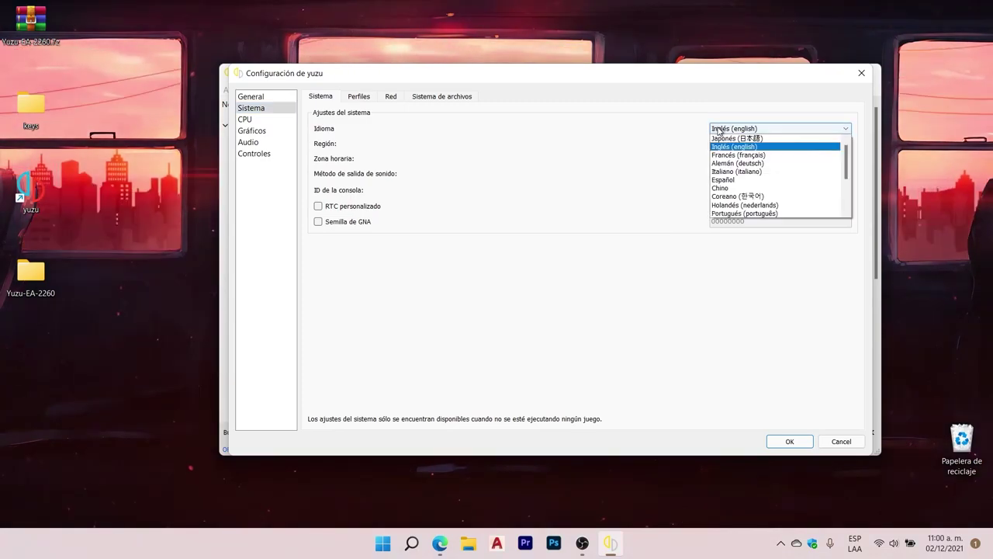
pyautogui.click(734, 179)
pyautogui.click(738, 145)
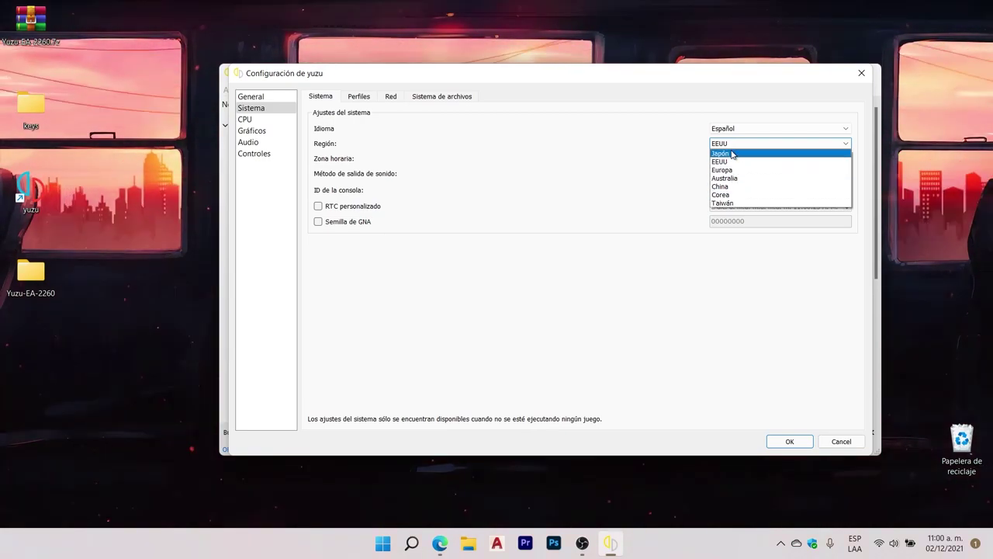
pyautogui.click(648, 131)
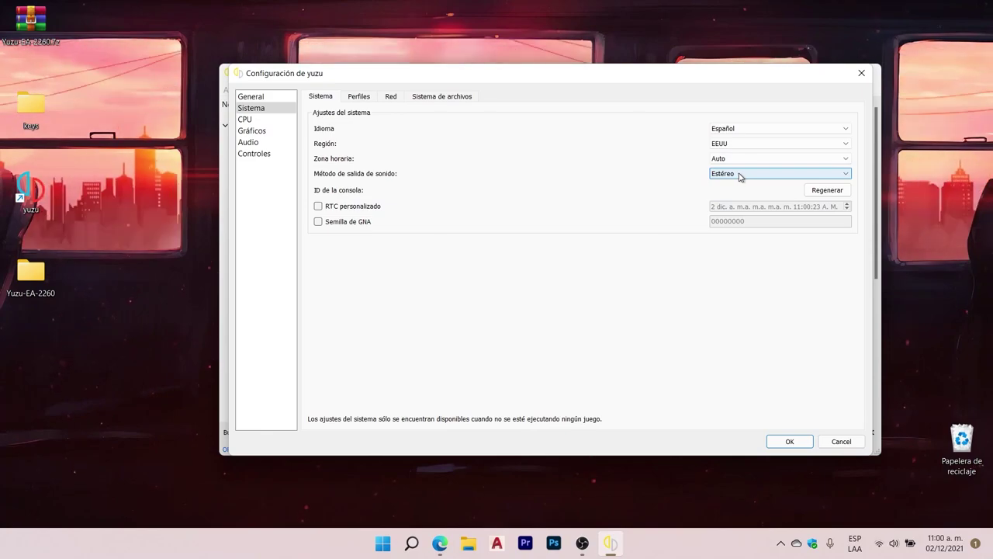
# Review the user profile, network, file system, CPU and graphics settings.
pyautogui.click(356, 96)
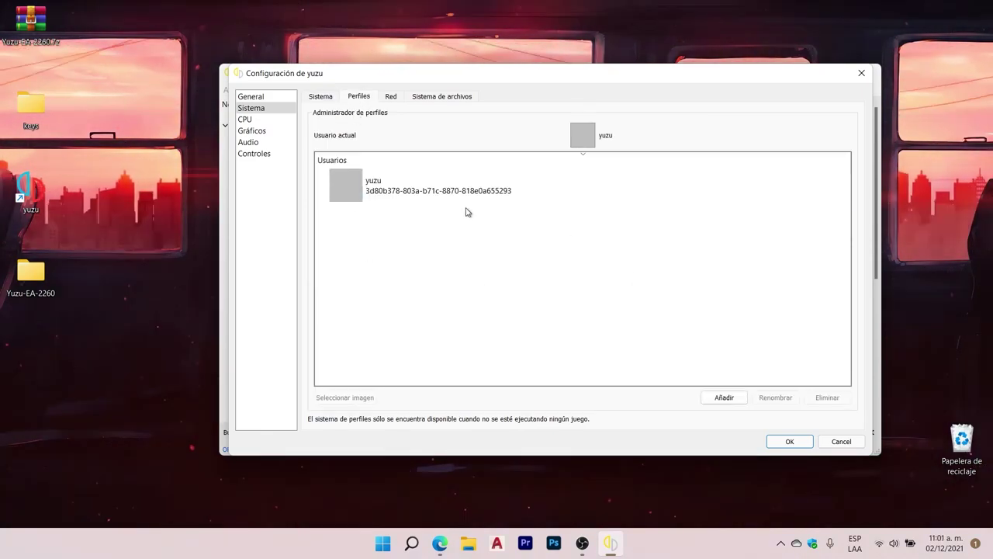
pyautogui.click(407, 196)
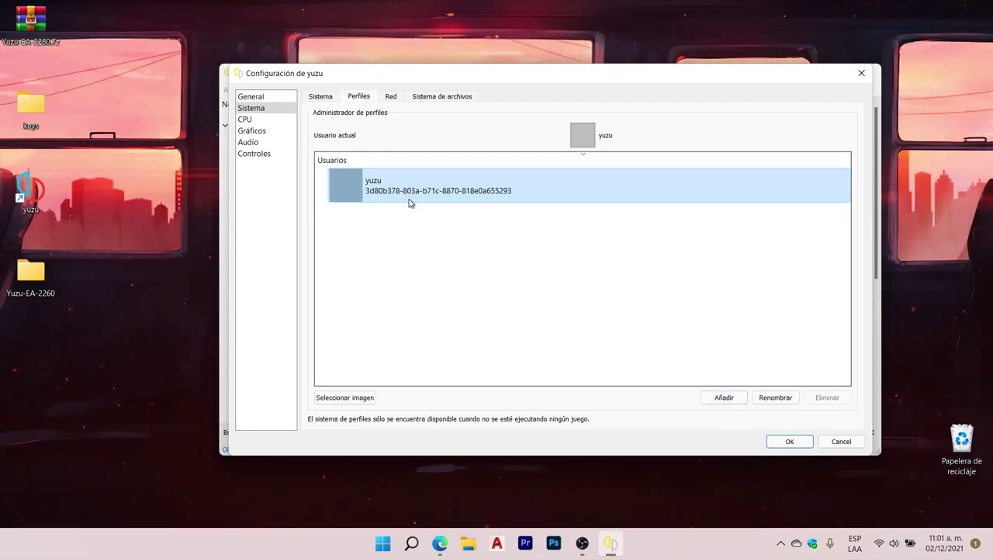
pyautogui.click(392, 97)
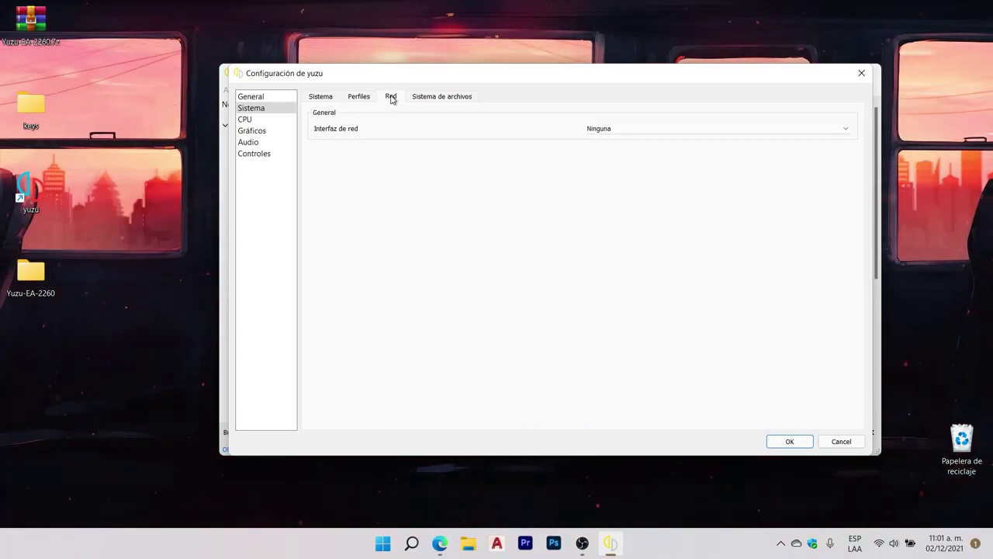
pyautogui.click(436, 100)
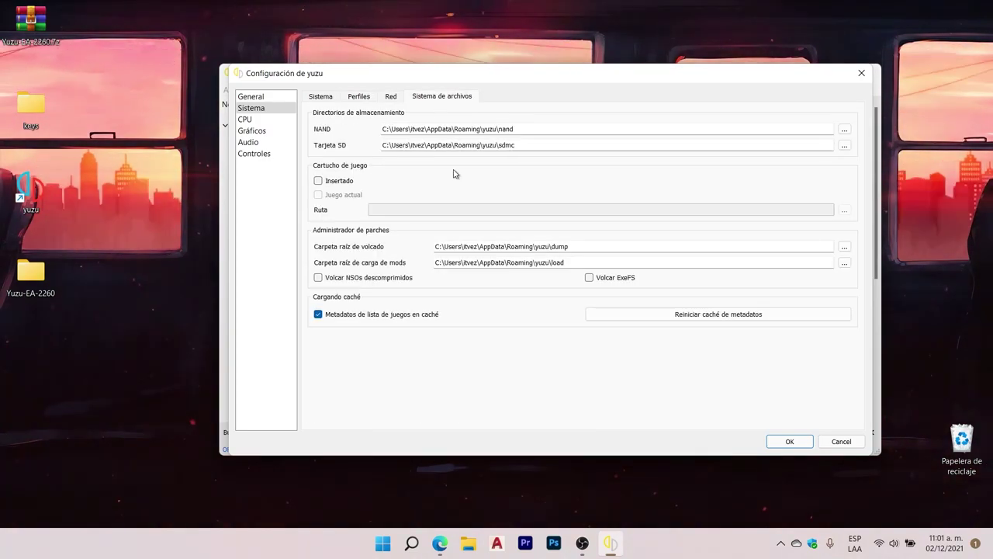
pyautogui.click(245, 120)
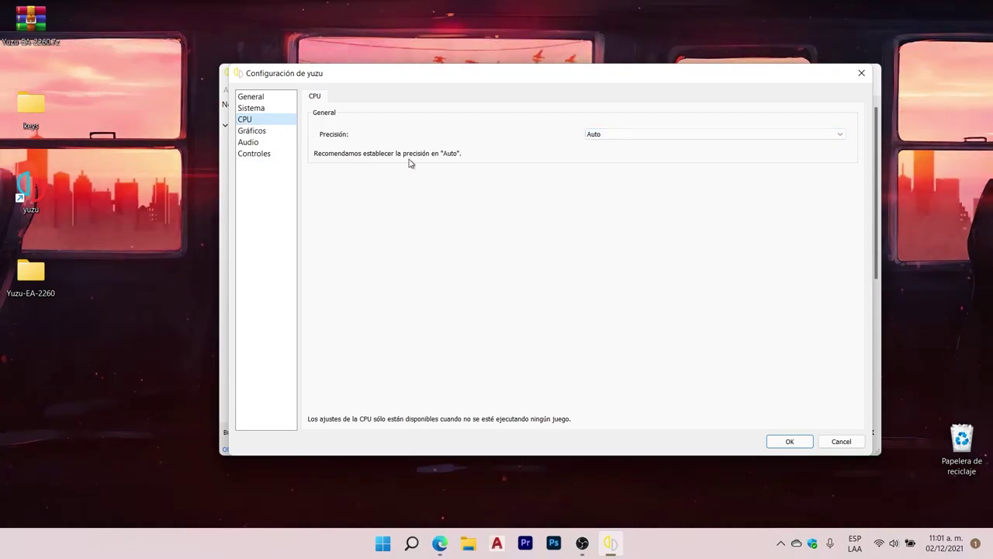
pyautogui.click(253, 131)
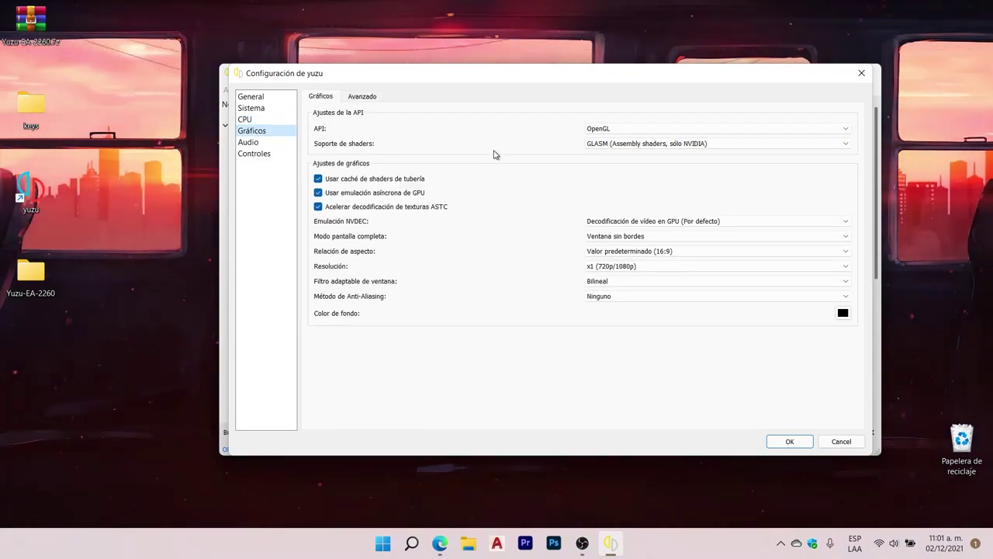
# Try Vulkan as the graphics API and set it back to OpenGL.
pyautogui.click(617, 129)
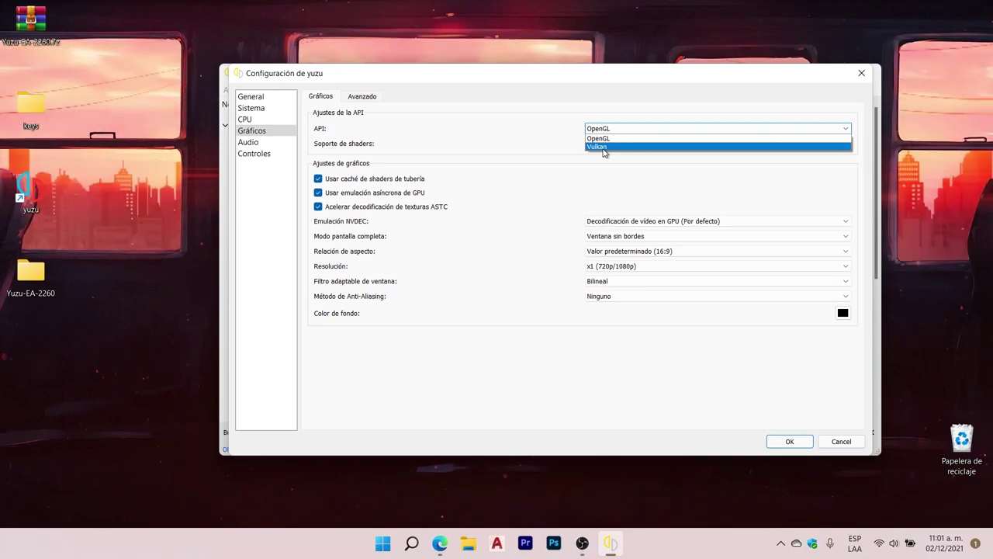
pyautogui.click(603, 148)
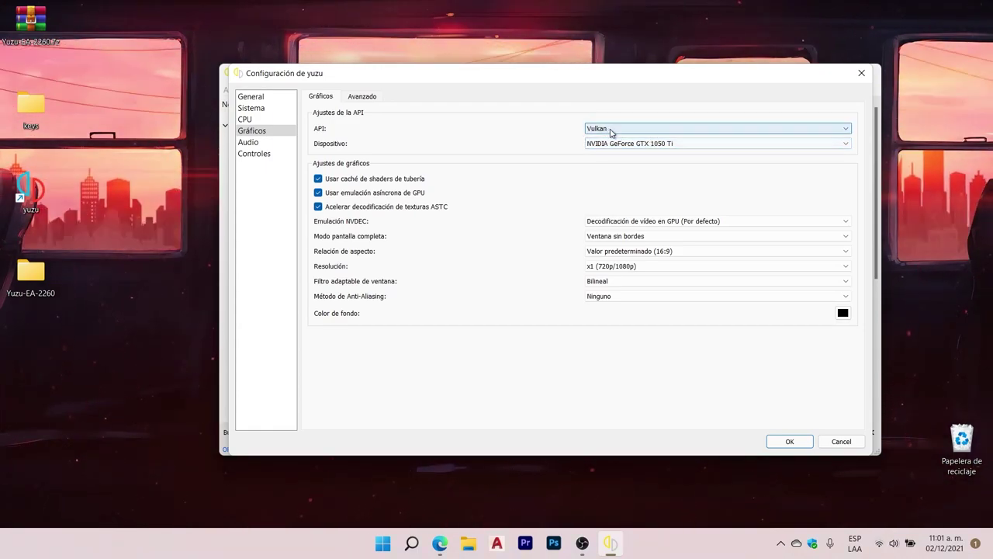
pyautogui.click(646, 129)
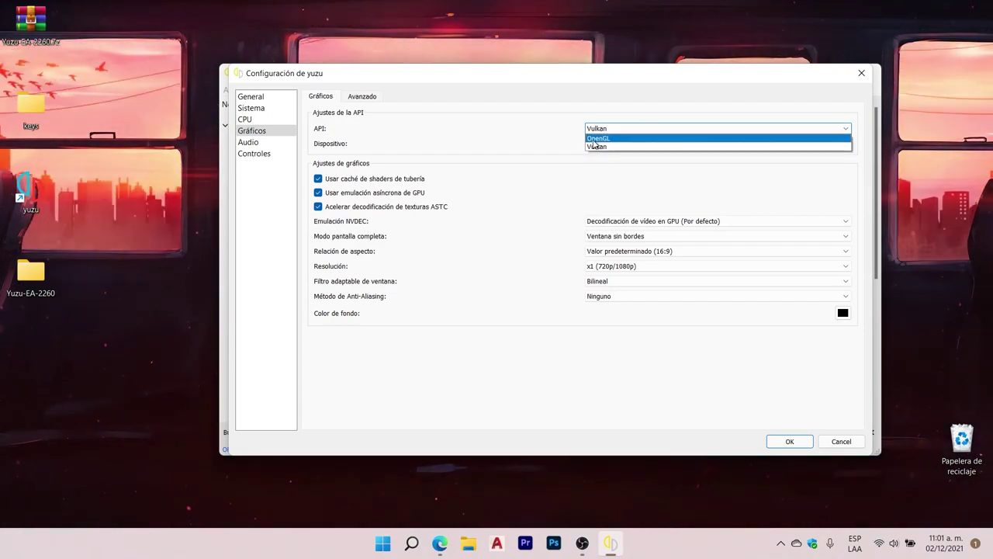
pyautogui.click(596, 139)
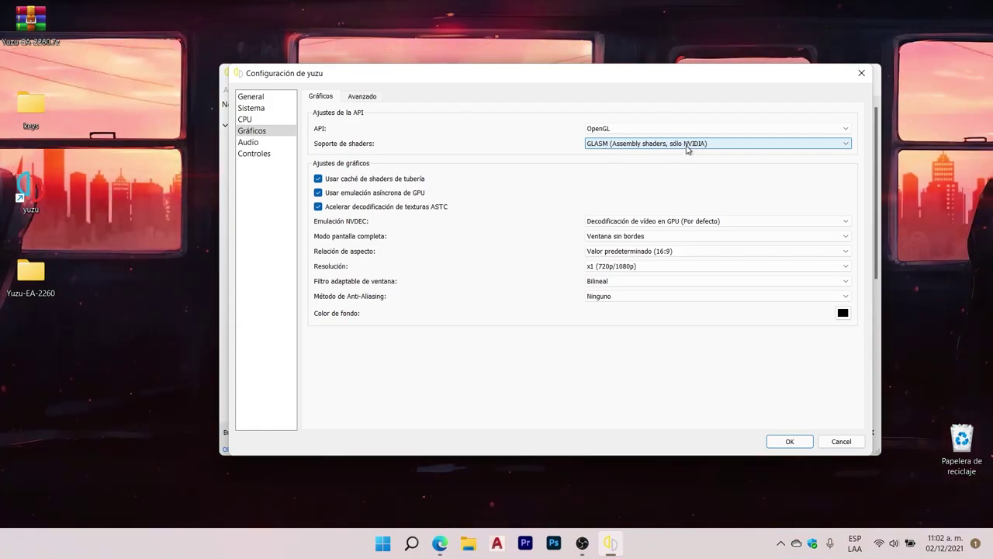
# Set the graphics API to Vulkan and check the resolution options, keeping x1 (720p/1080p).
pyautogui.click(652, 130)
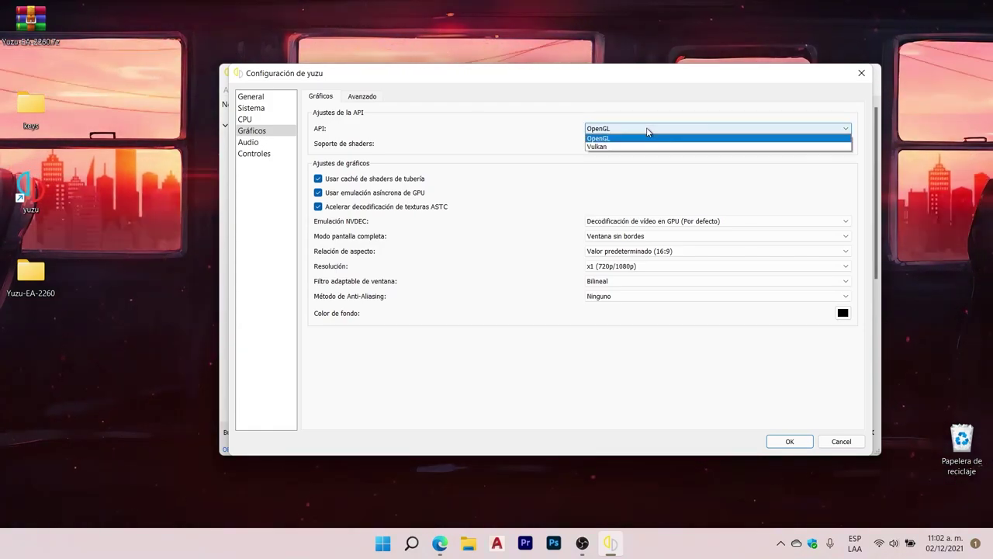
pyautogui.click(613, 146)
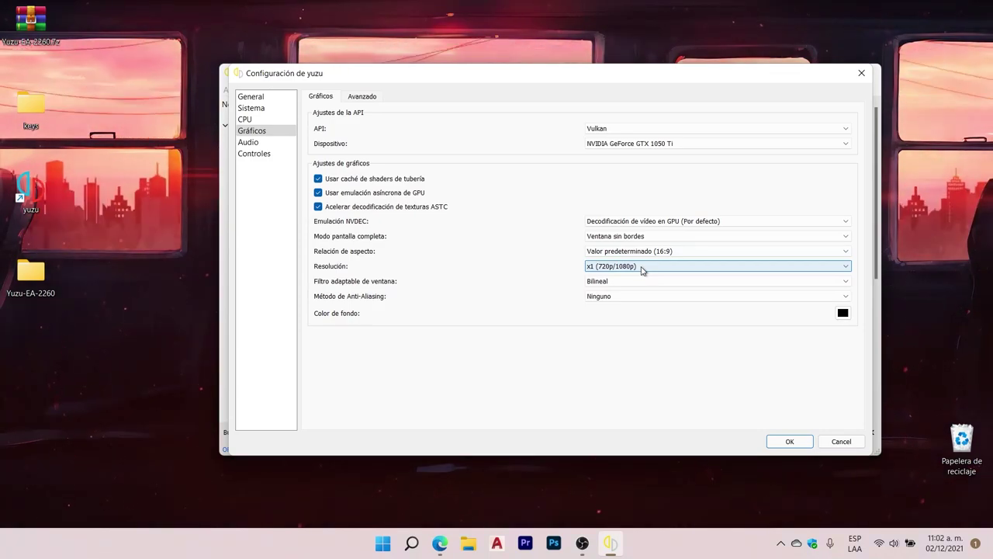
pyautogui.click(642, 268)
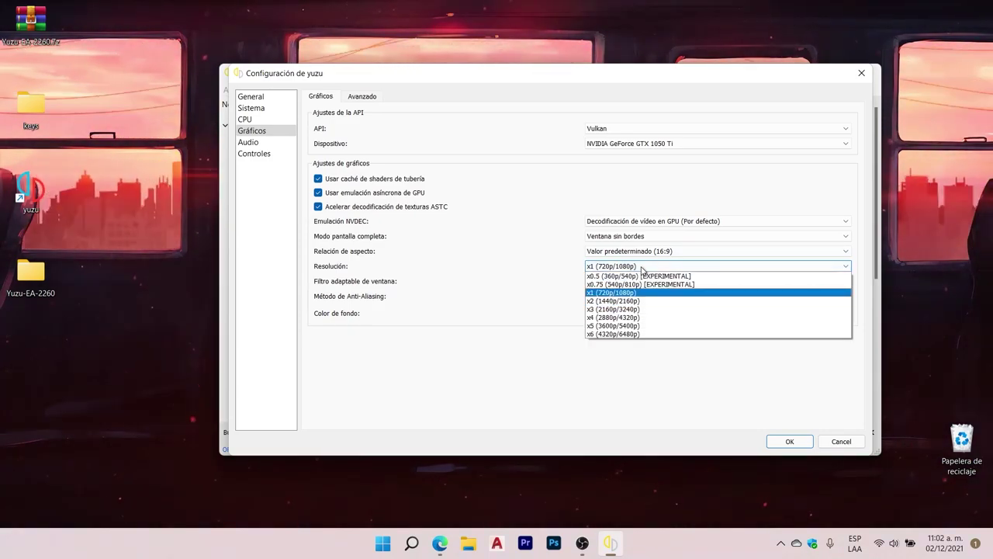
pyautogui.click(628, 371)
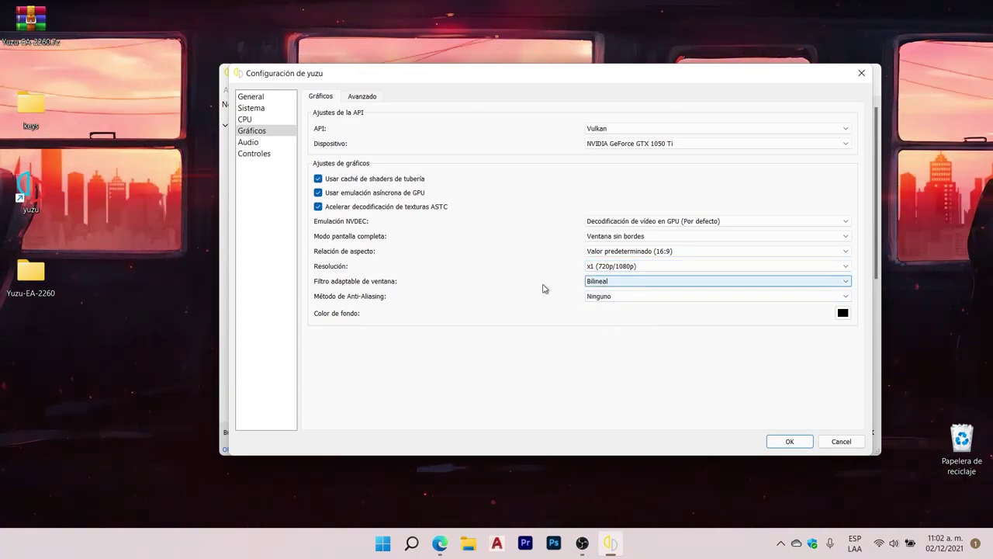
# Set the window adapting filter to Proveedor más cercano and check the anti-aliasing methods, keeping Ninguno.
pyautogui.click(615, 282)
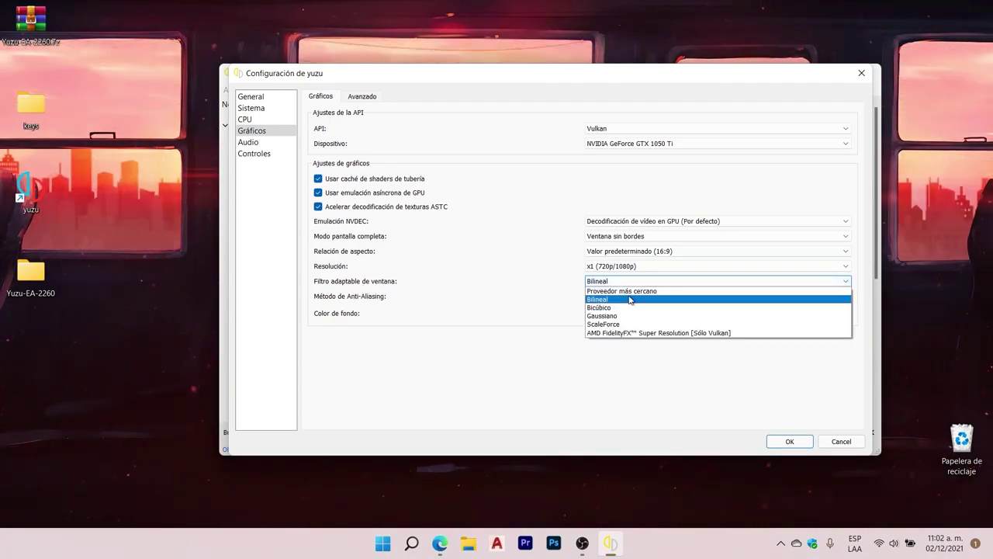
pyautogui.click(638, 291)
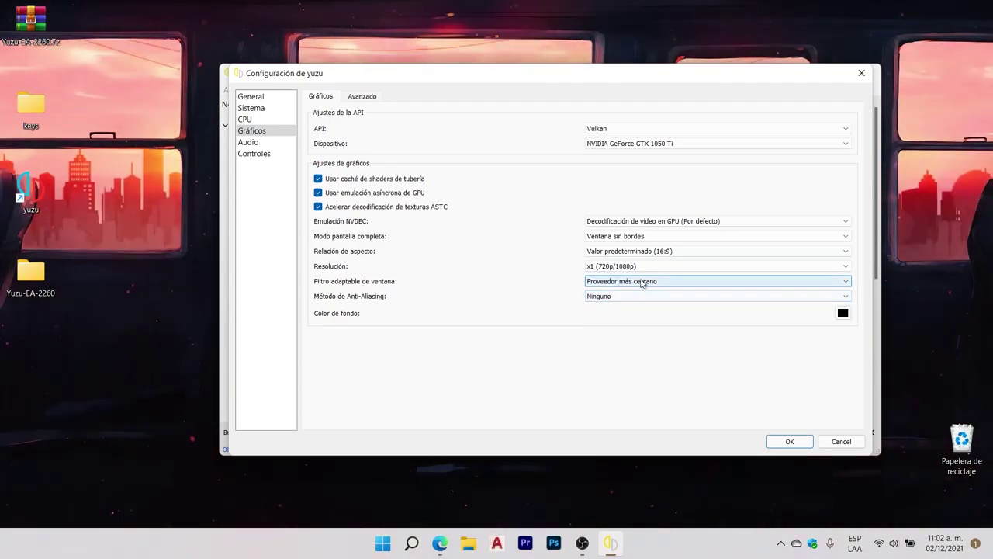
pyautogui.click(642, 283)
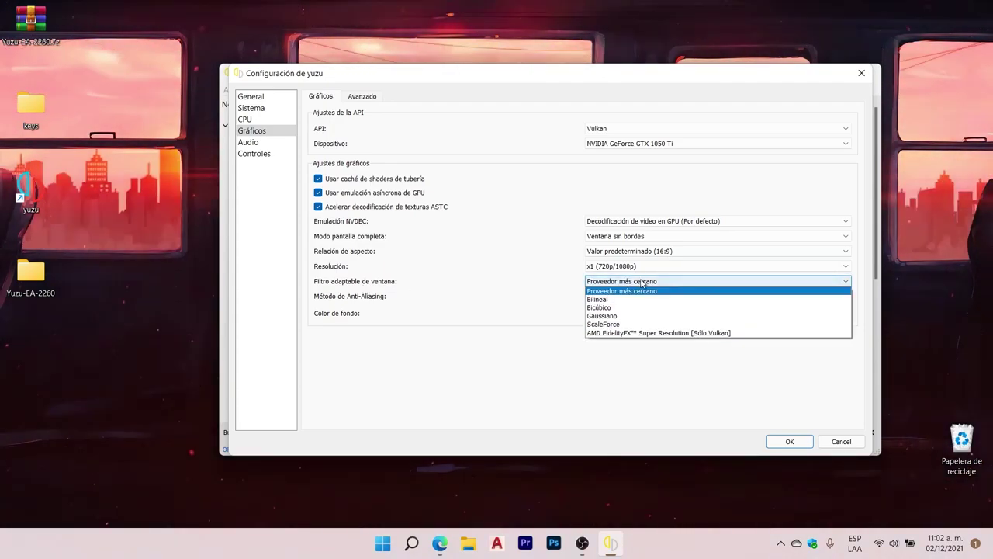
pyautogui.click(621, 356)
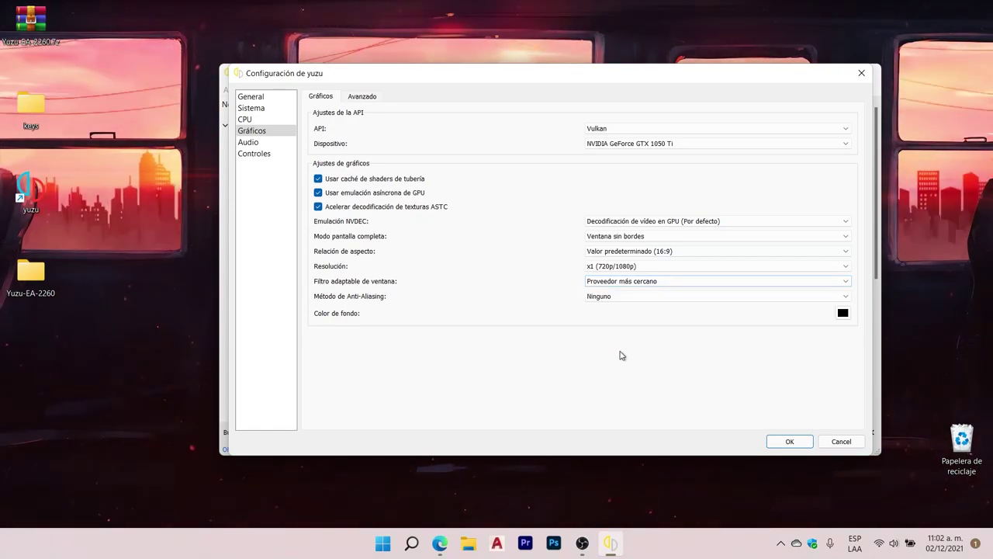
pyautogui.click(643, 298)
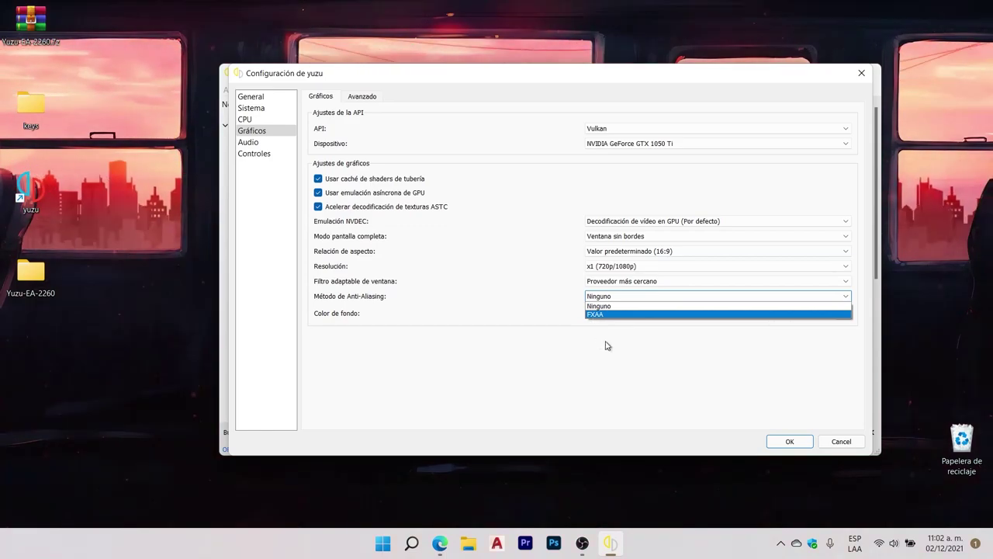
pyautogui.click(606, 341)
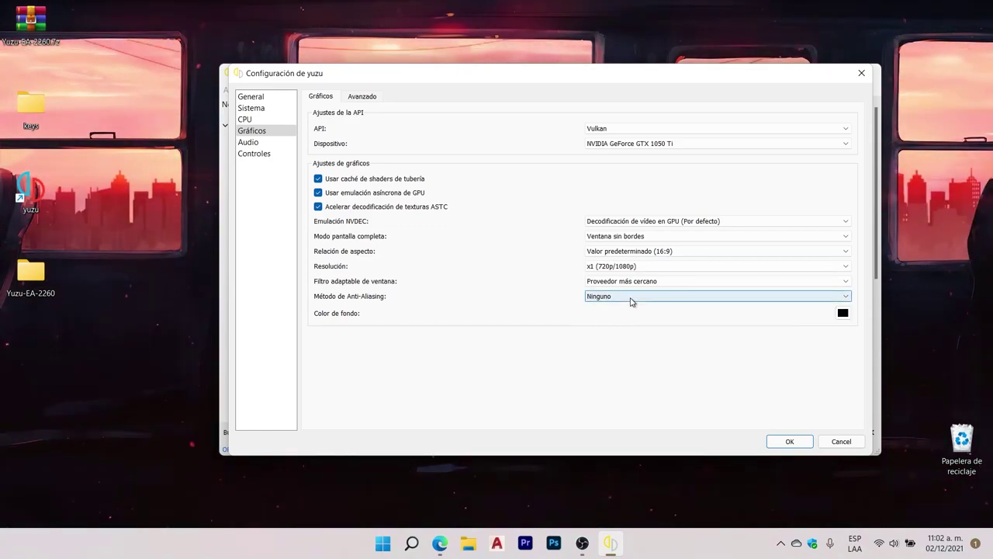
# In the advanced graphics settings, keep the precision level at High, disable VSync and enable asynchronous shader building.
pyautogui.click(361, 95)
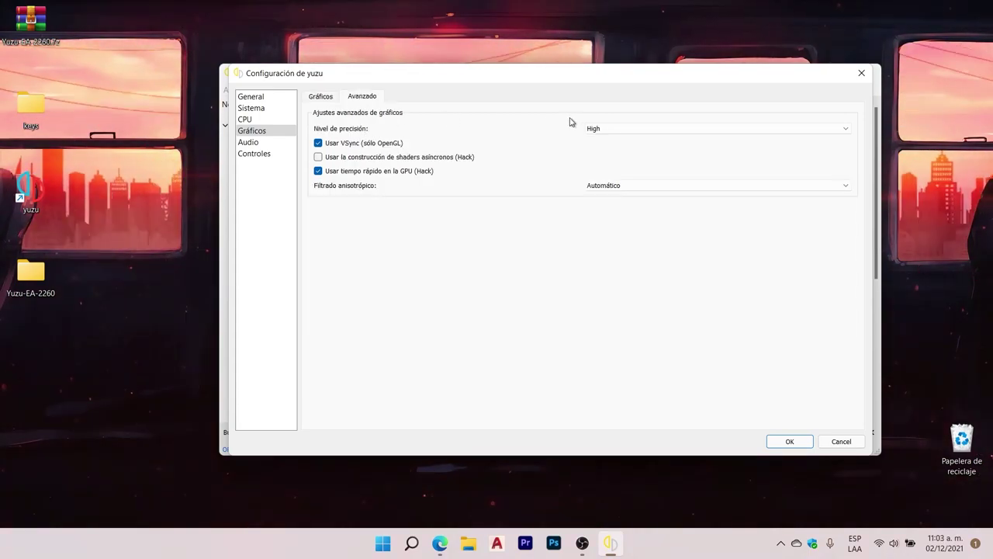
pyautogui.click(610, 129)
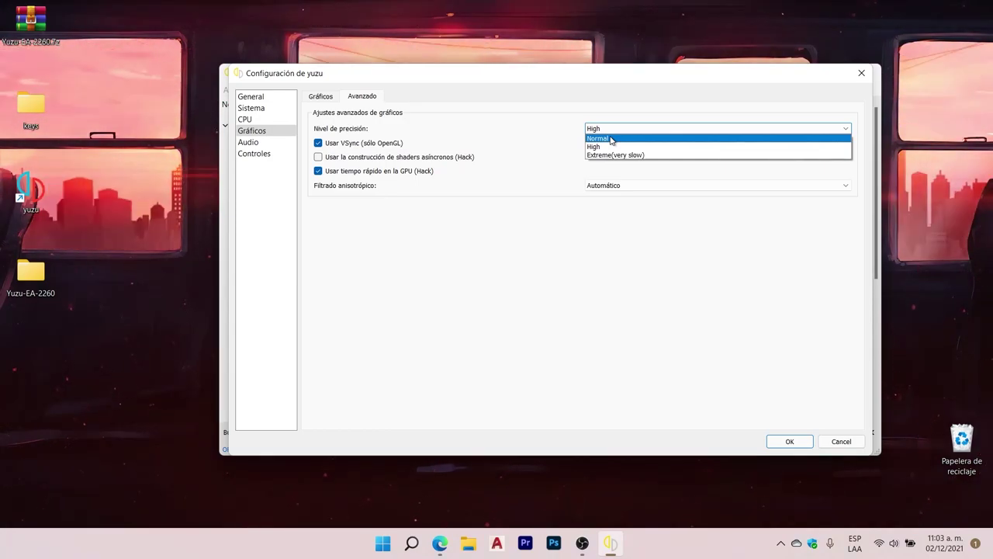
pyautogui.click(619, 121)
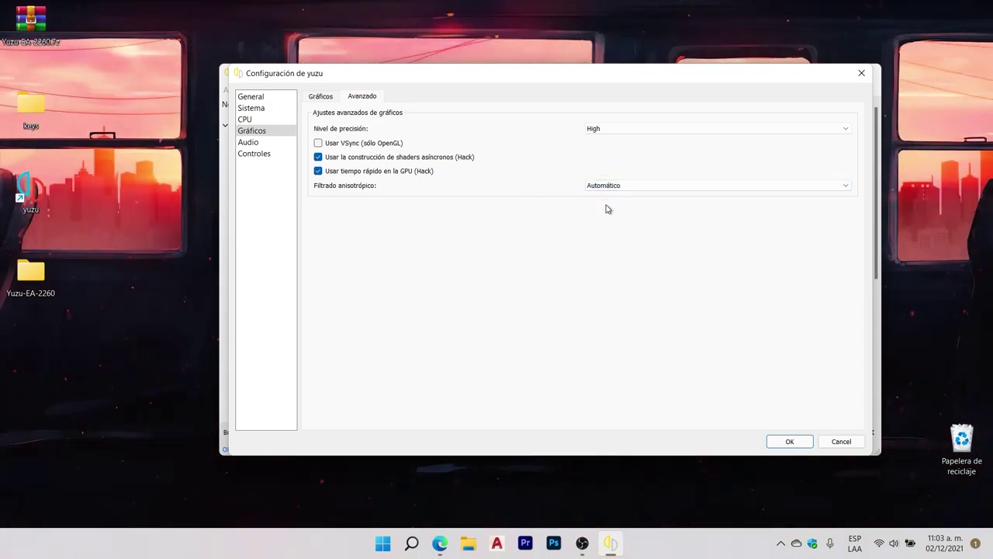
# Review the audio settings, then set player 1's input device to XBox One Controller 0 and map the X button to Botón 2.
pyautogui.click(256, 143)
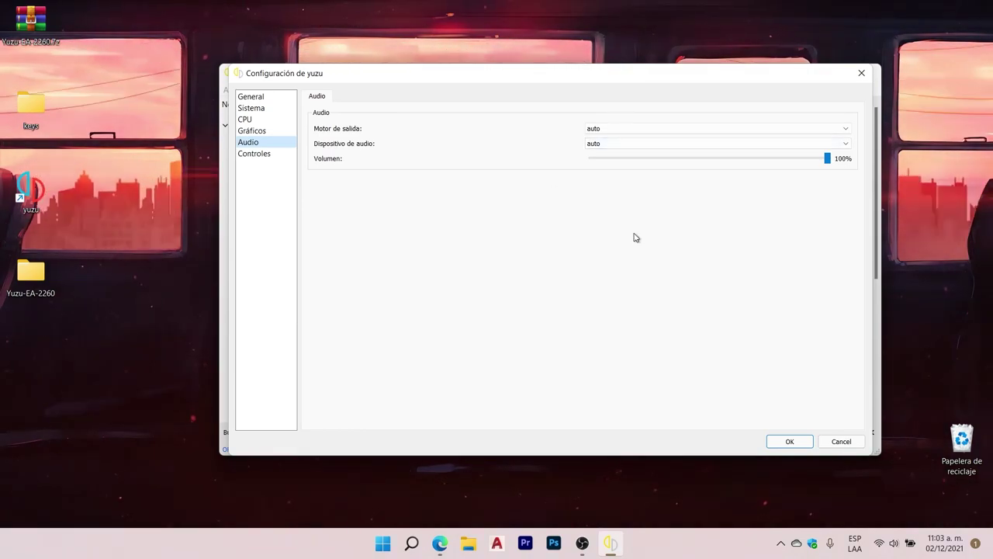
pyautogui.click(267, 156)
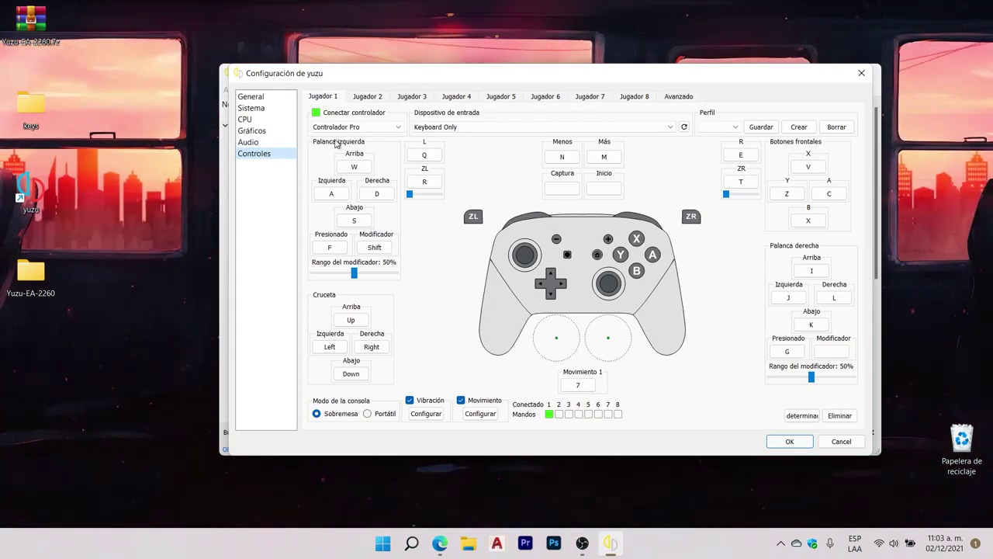
pyautogui.click(481, 129)
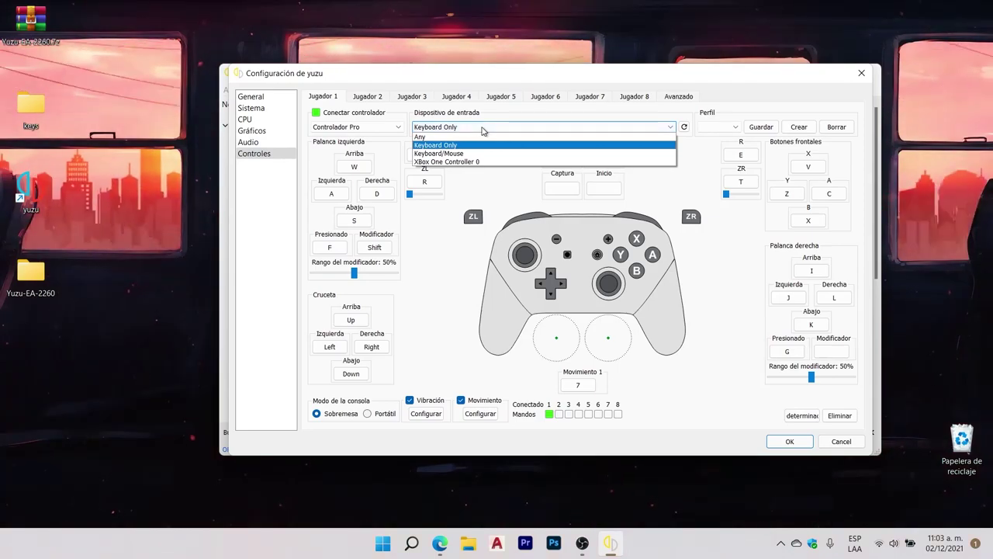
pyautogui.click(443, 161)
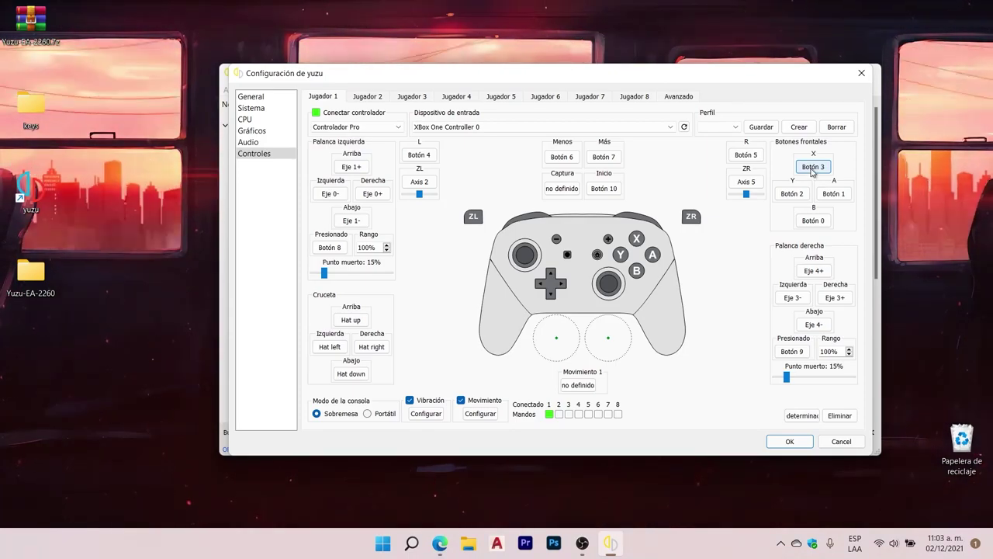
pyautogui.click(812, 168)
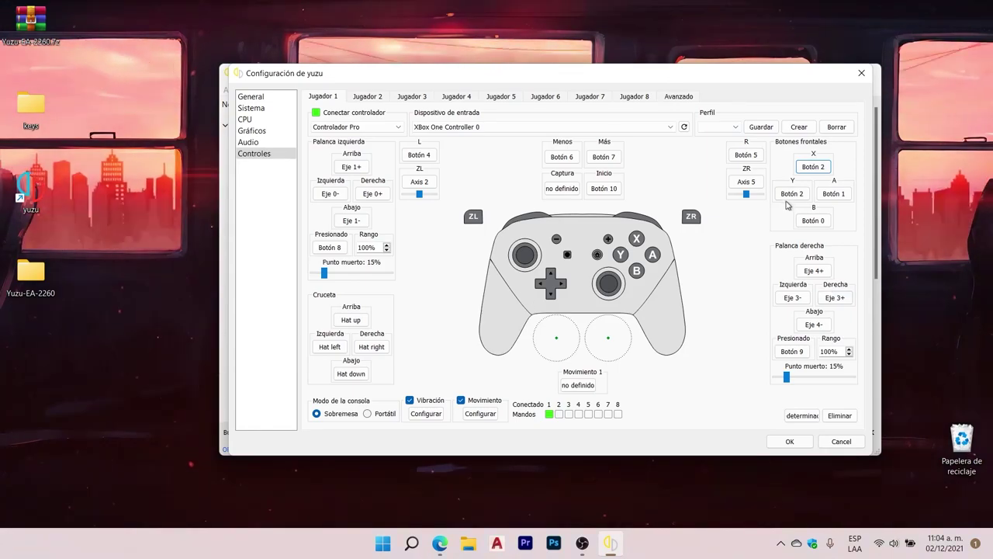
# Create and save a controller profile named Mando XBOX, and apply the emulator configuration.
pyautogui.click(801, 129)
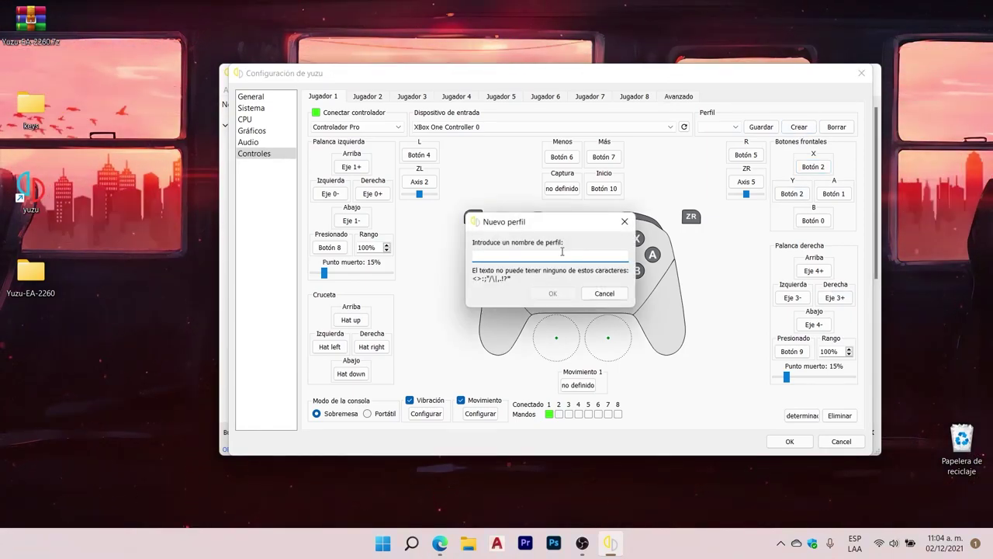
pyautogui.write('Mando XBOX')
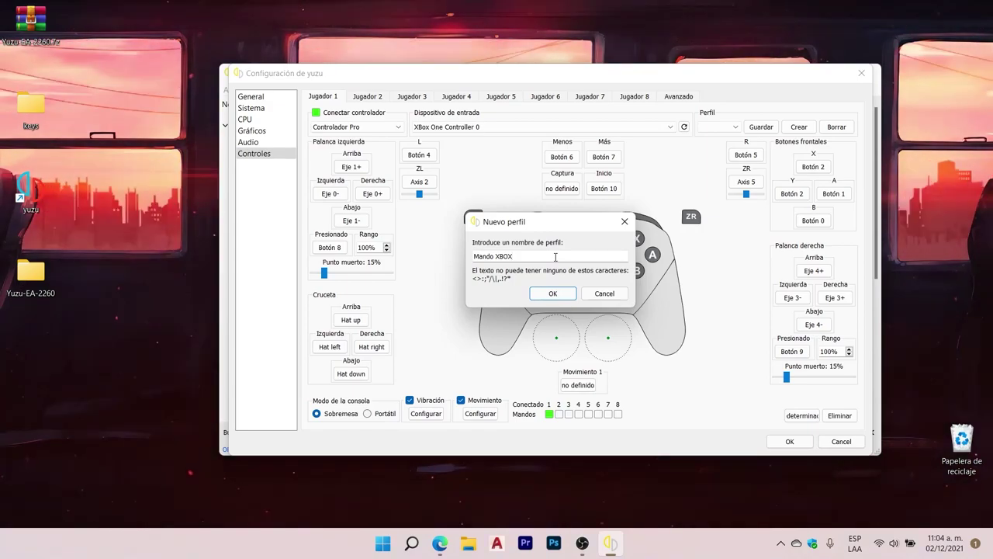
pyautogui.click(557, 294)
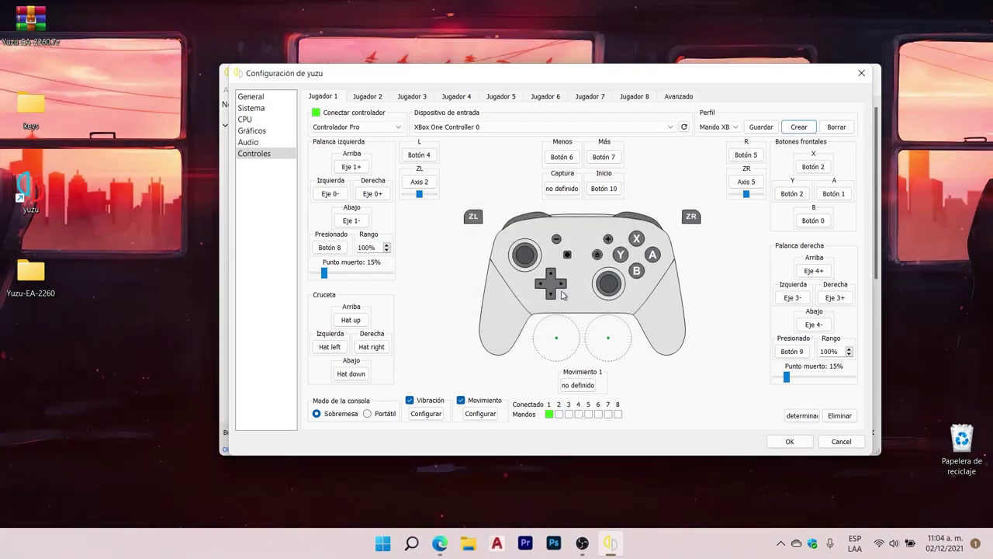
pyautogui.click(760, 127)
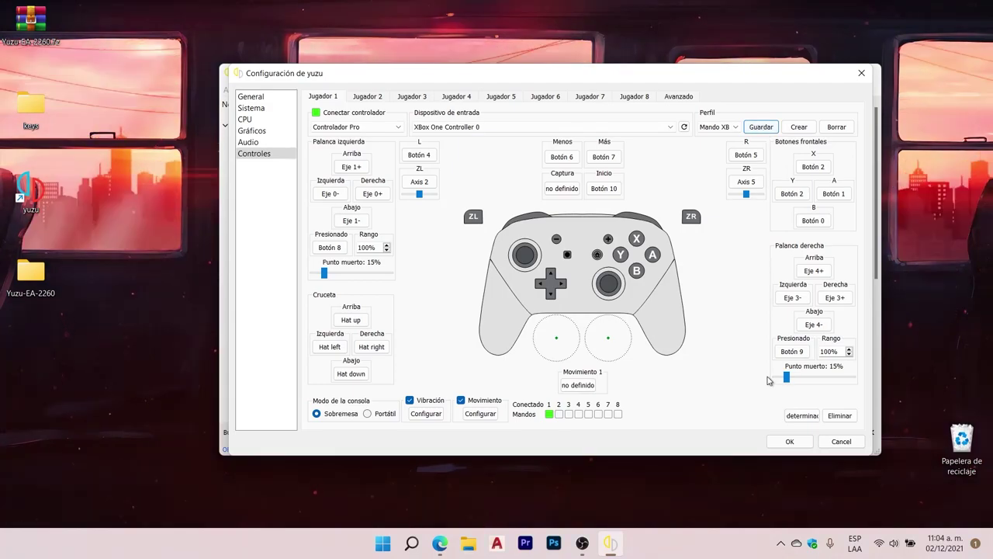
pyautogui.click(789, 442)
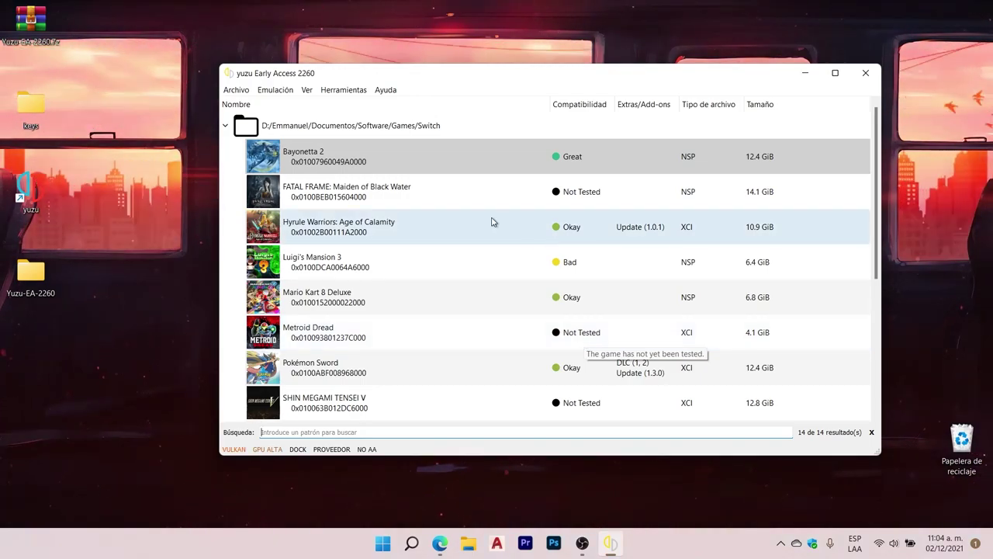
# Open the properties of The Legend of Zelda: Breath of the Wild and review its general, system, CPU and graphics settings.
pyautogui.scroll(-3, 493, 222)
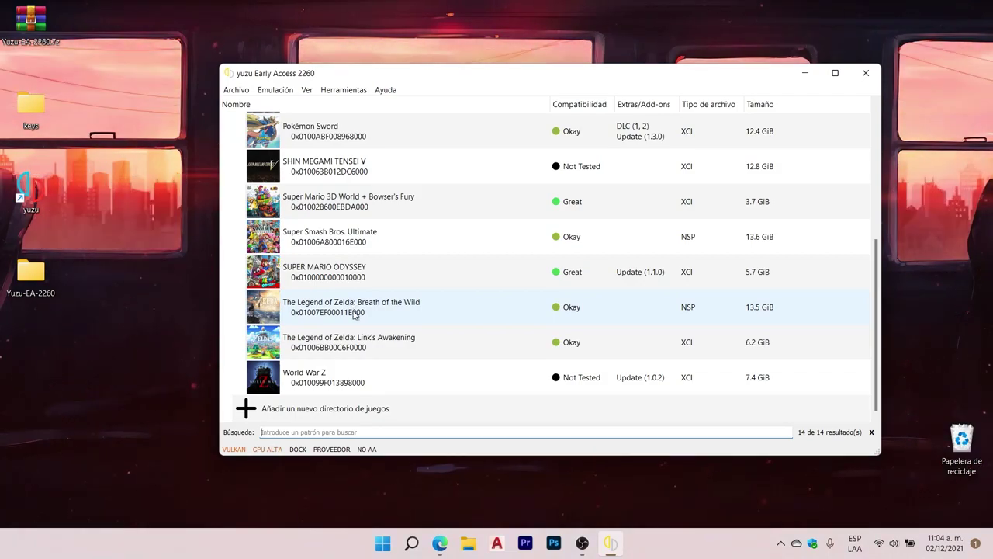
pyautogui.rightClick(358, 311)
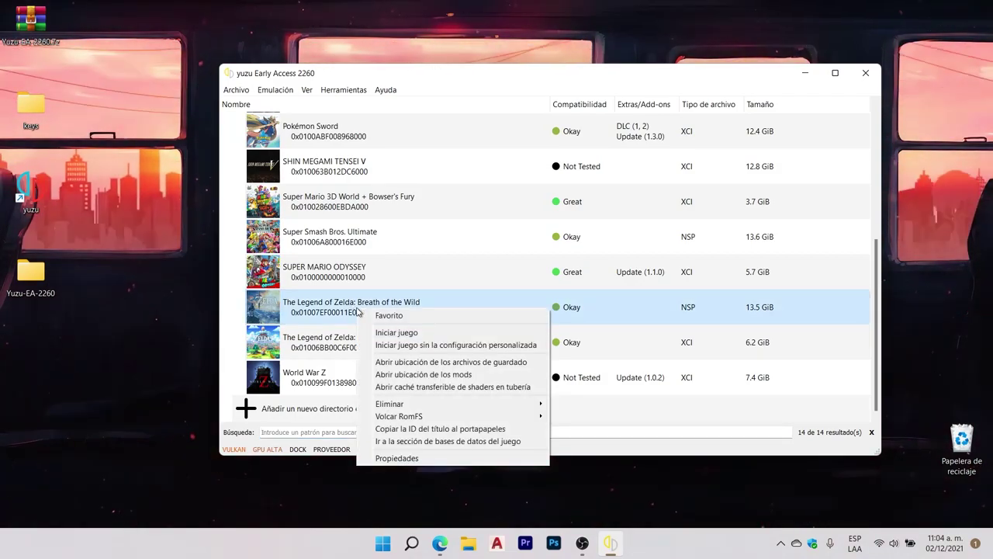
pyautogui.click(404, 457)
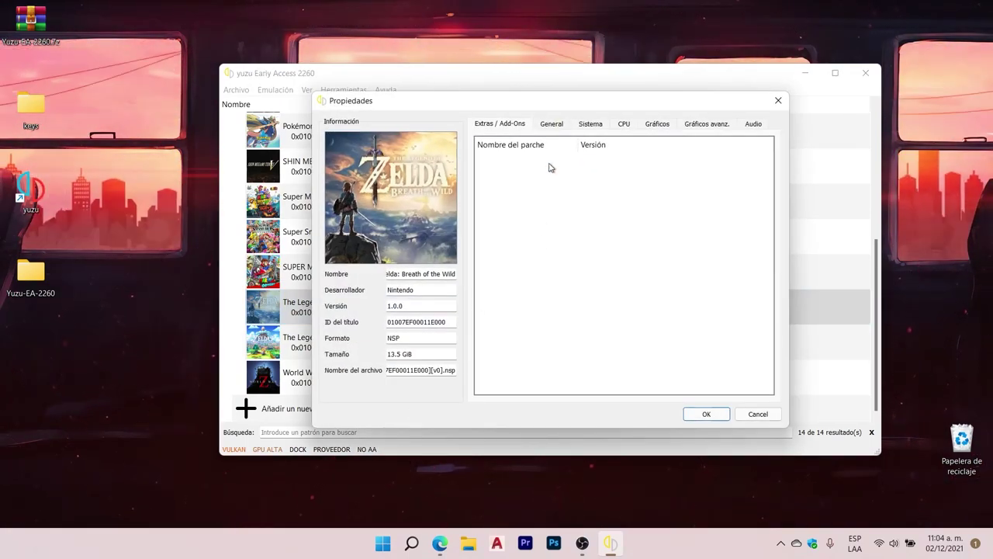
pyautogui.click(552, 125)
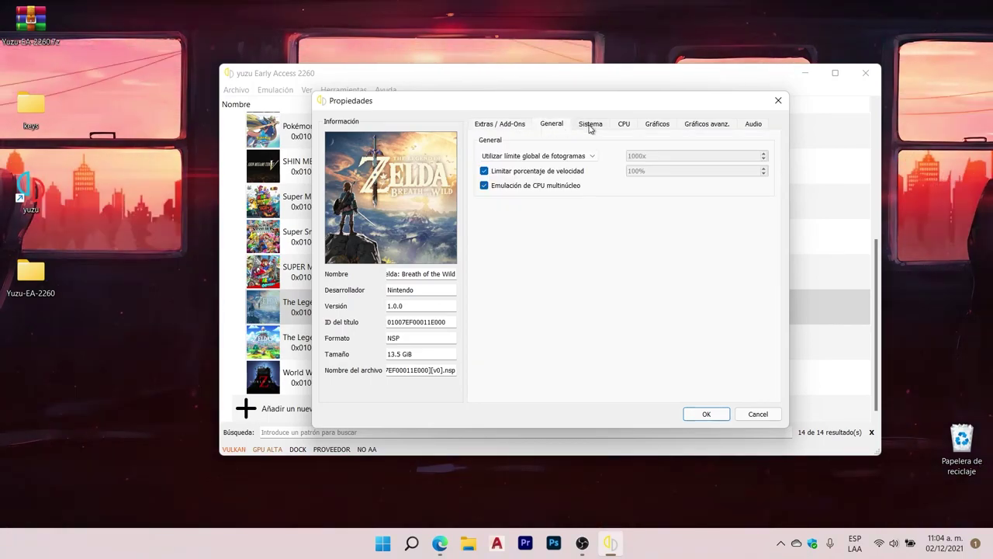
pyautogui.click(591, 126)
pyautogui.click(622, 125)
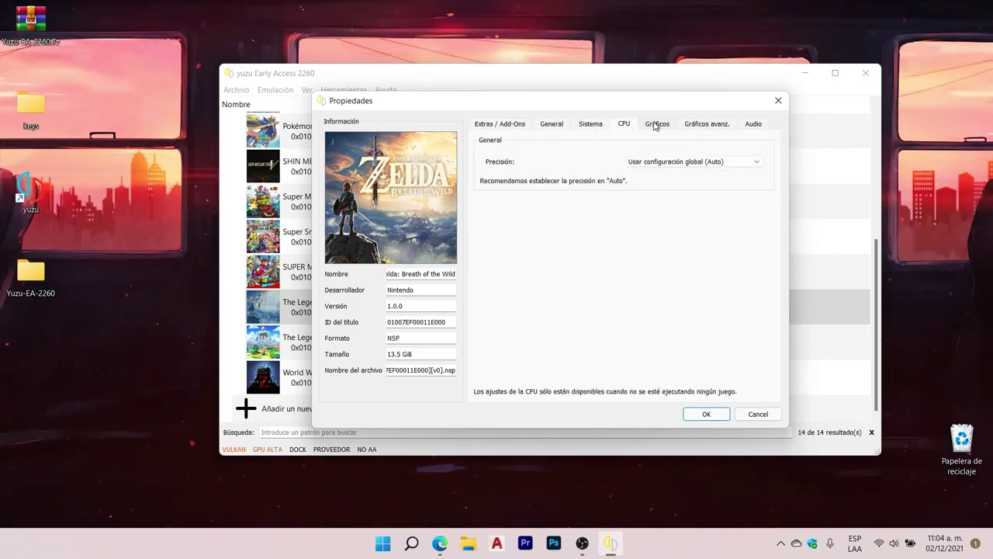
pyautogui.click(656, 126)
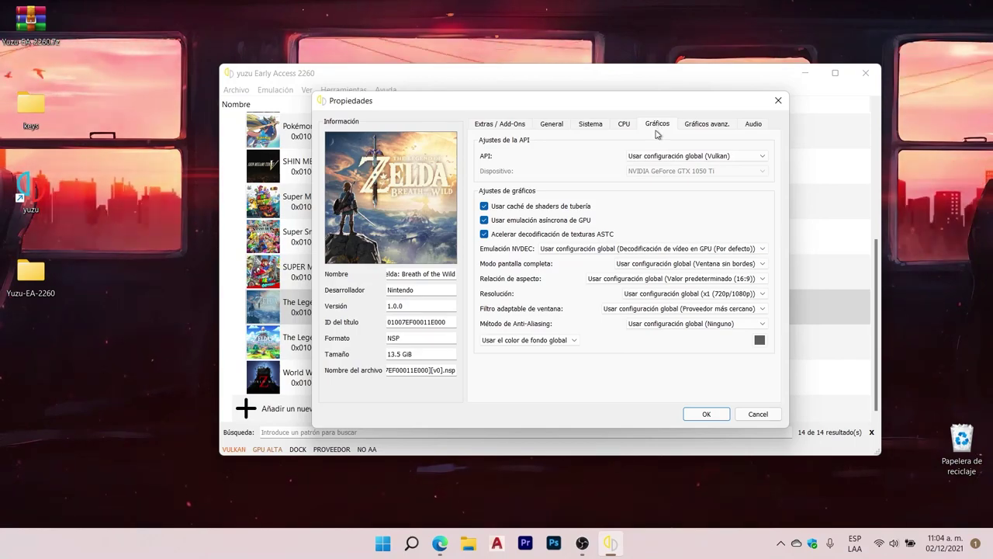
# Check the game's own API and resolution options without changing them, and view its advanced graphics settings.
pyautogui.click(683, 156)
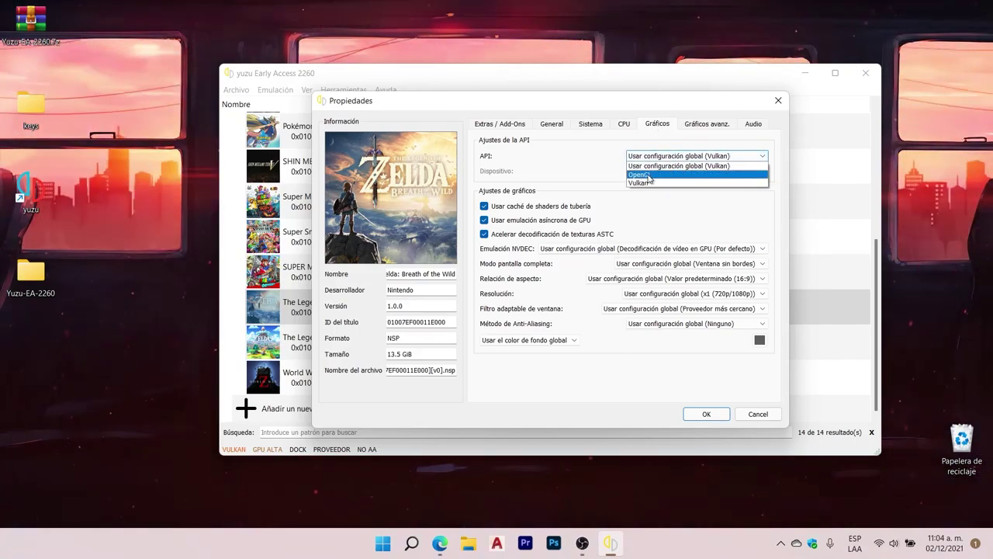
pyautogui.click(561, 161)
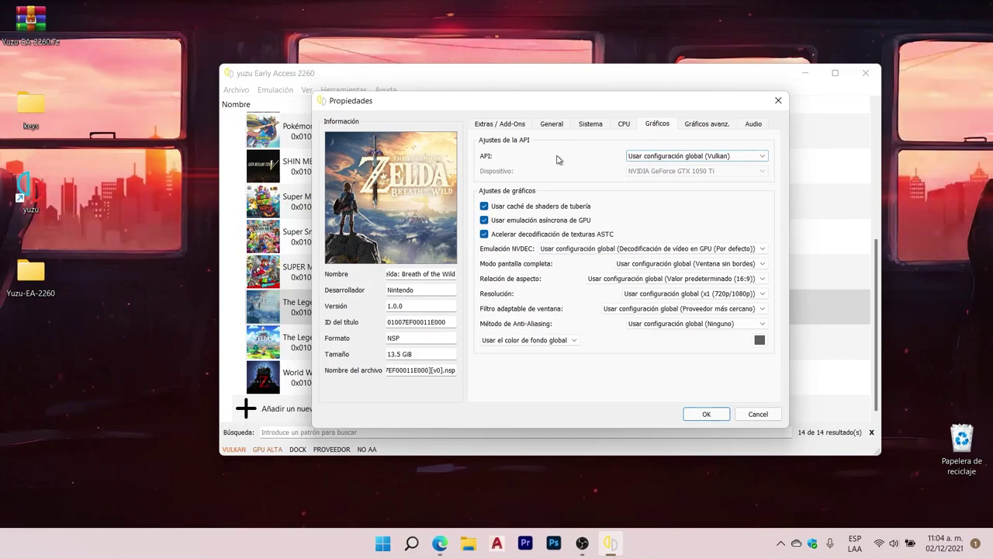
pyautogui.click(730, 294)
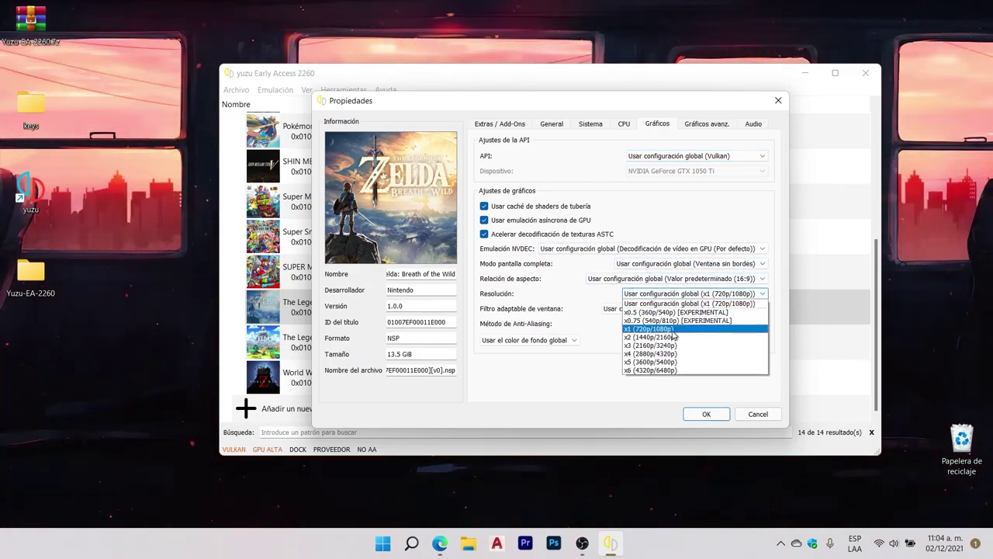
pyautogui.click(719, 211)
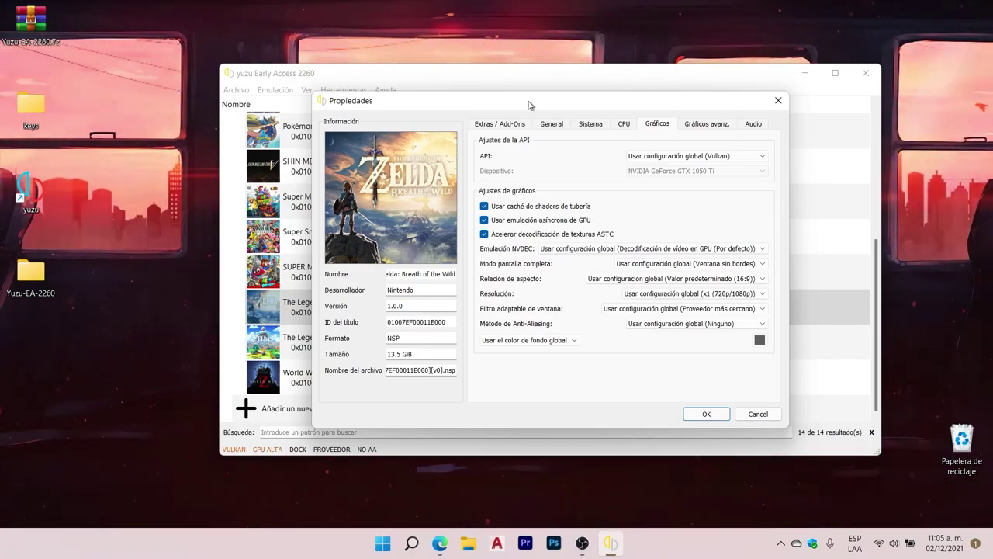
pyautogui.moveTo(529, 104); pyautogui.dragTo(553, 109)
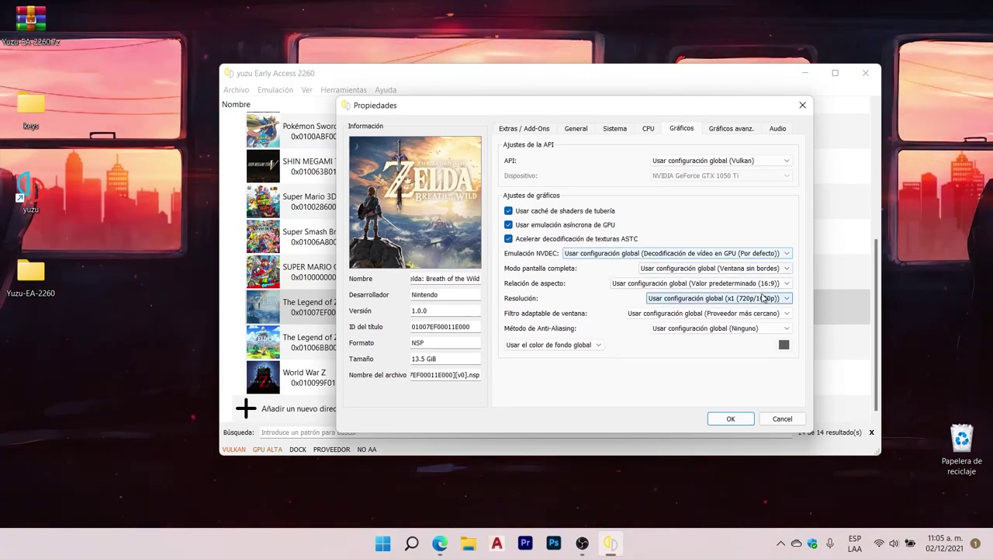
pyautogui.click(731, 132)
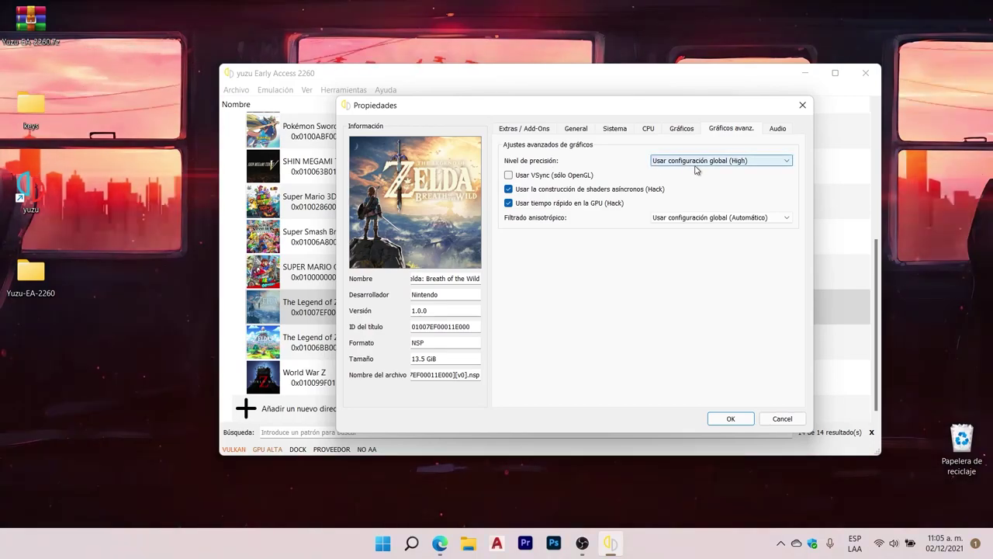
# Review the game's accuracy level and VSync options in the advanced graphics settings, and close the properties without saving.
pyautogui.click(696, 163)
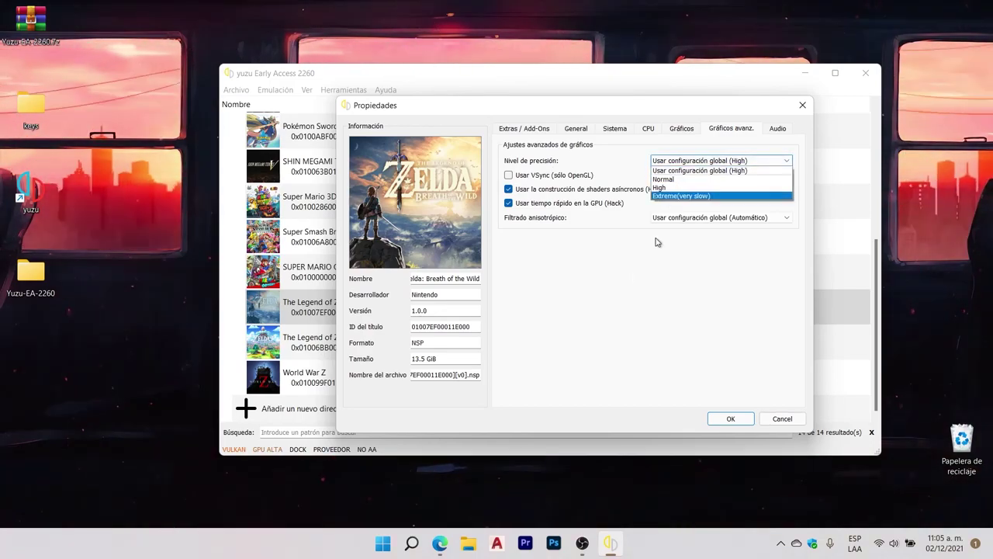
pyautogui.click(574, 237)
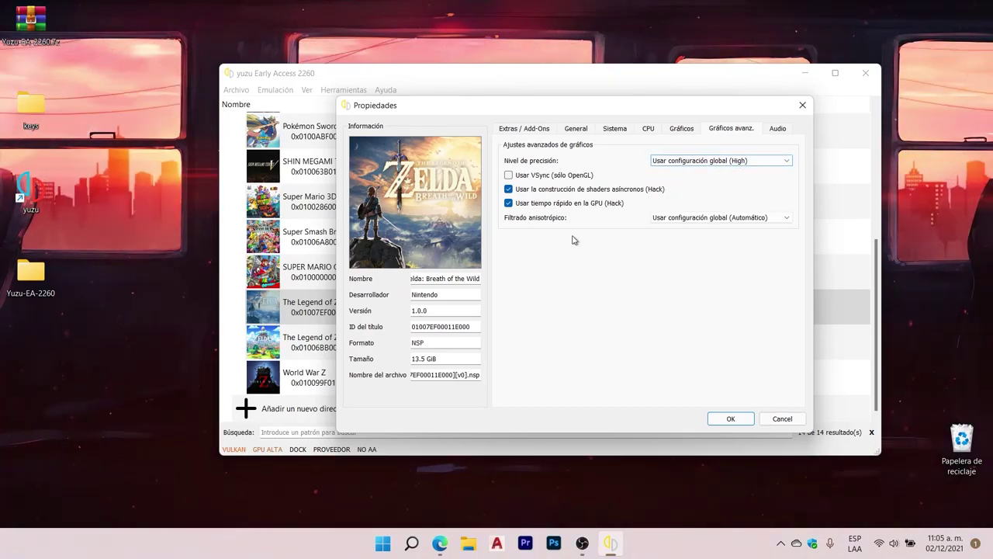
pyautogui.click(530, 178)
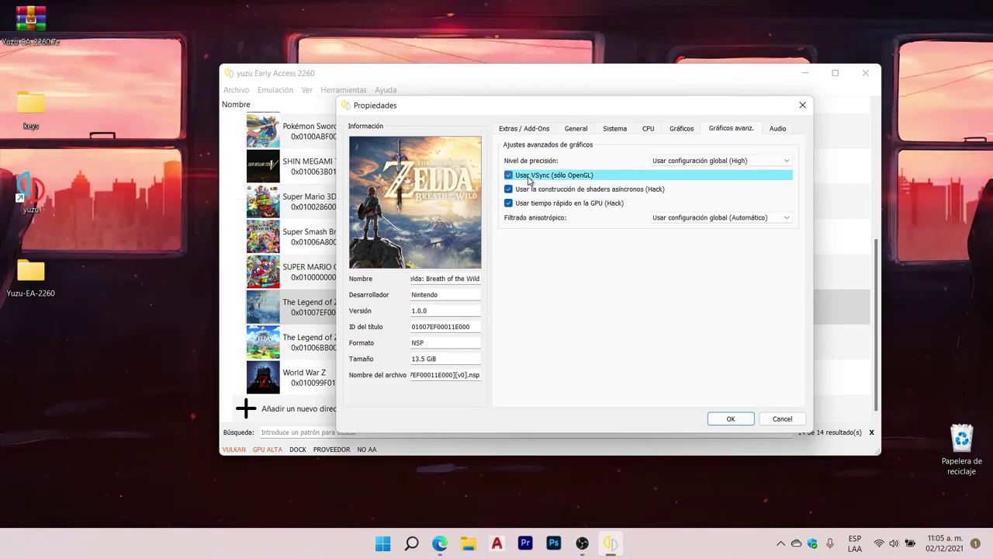
pyautogui.click(529, 178)
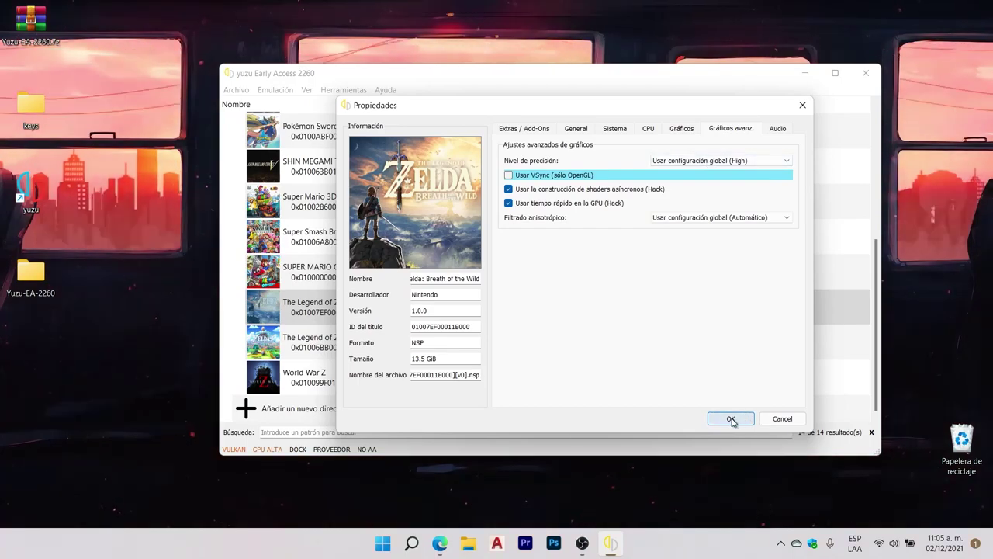
pyautogui.click(783, 420)
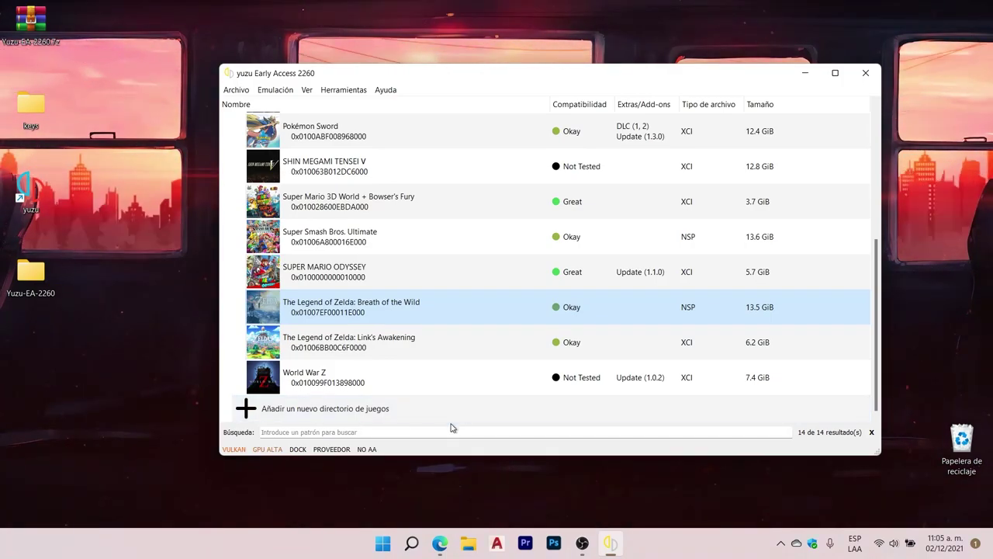
# Start a file installation to NAND and browse to Documentos > Software > Games > Switch > Super Smash Bros Ultimate Update 13.0.0 DLC.
pyautogui.click(237, 90)
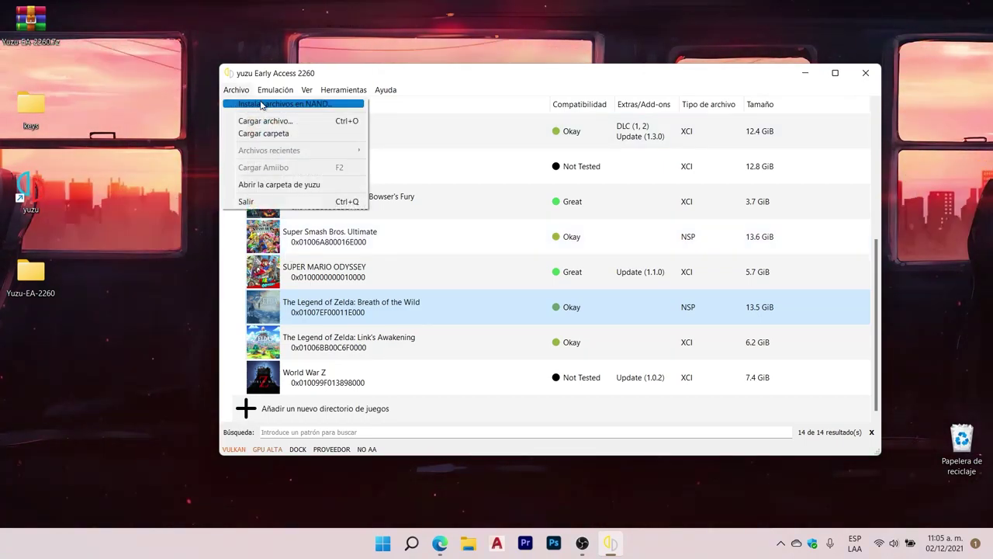
pyautogui.click(314, 104)
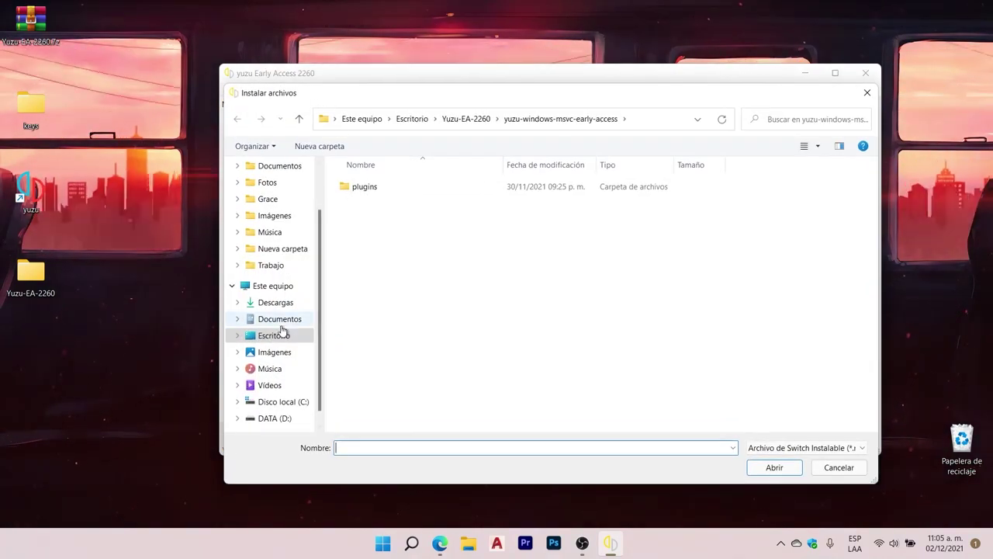
pyautogui.click(278, 319)
pyautogui.scroll(-4, 458, 305)
pyautogui.doubleClick(371, 362)
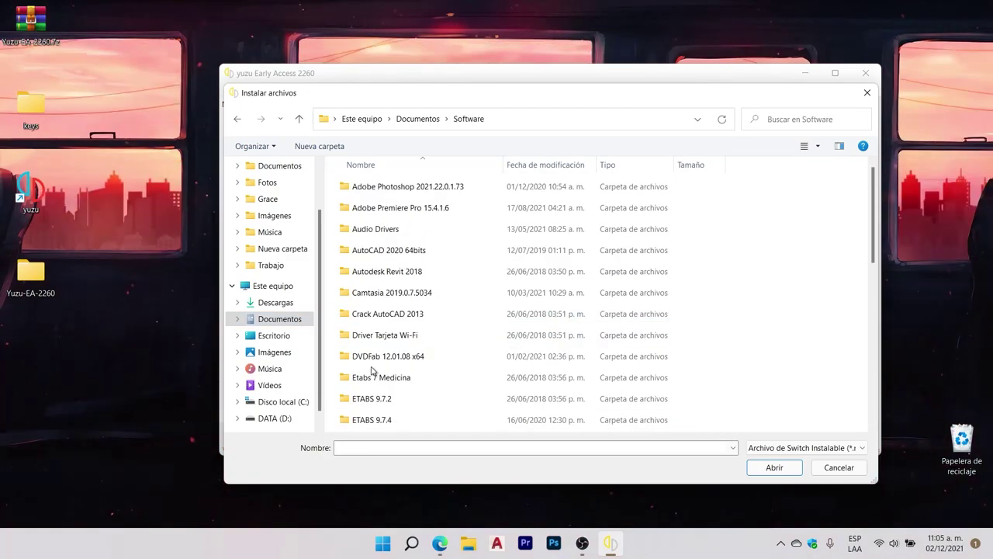
pyautogui.scroll(-3, 458, 265)
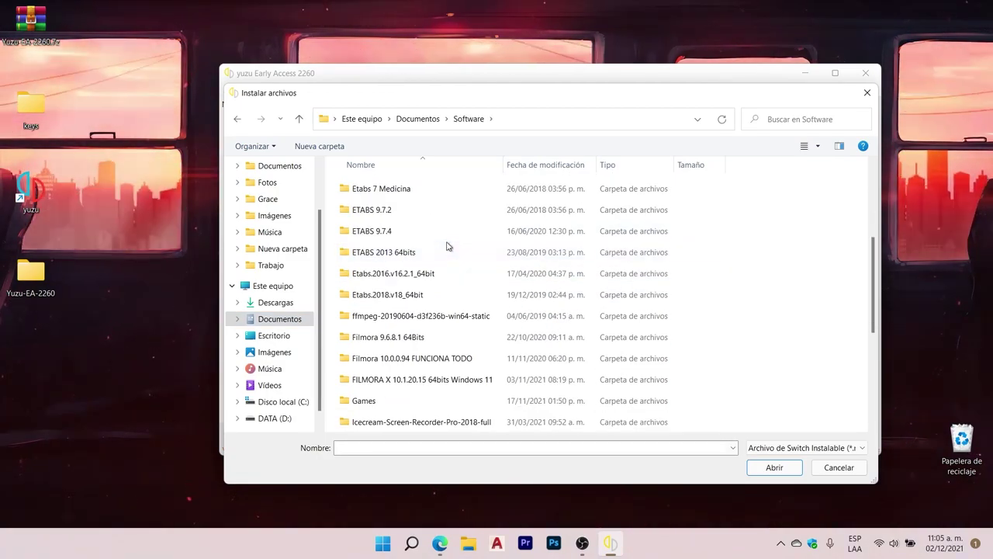
pyautogui.scroll(-1, 448, 256)
pyautogui.doubleClick(383, 338)
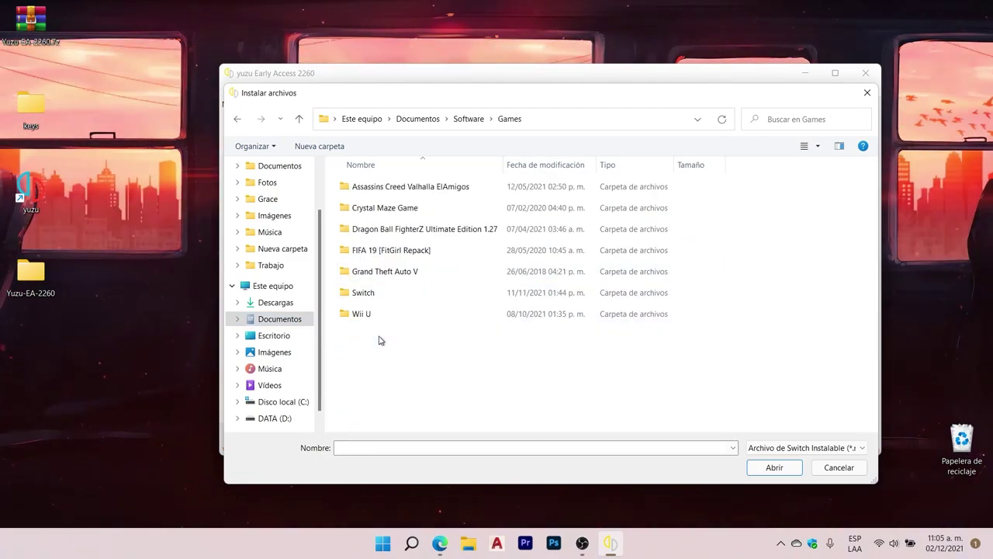
pyautogui.doubleClick(380, 292)
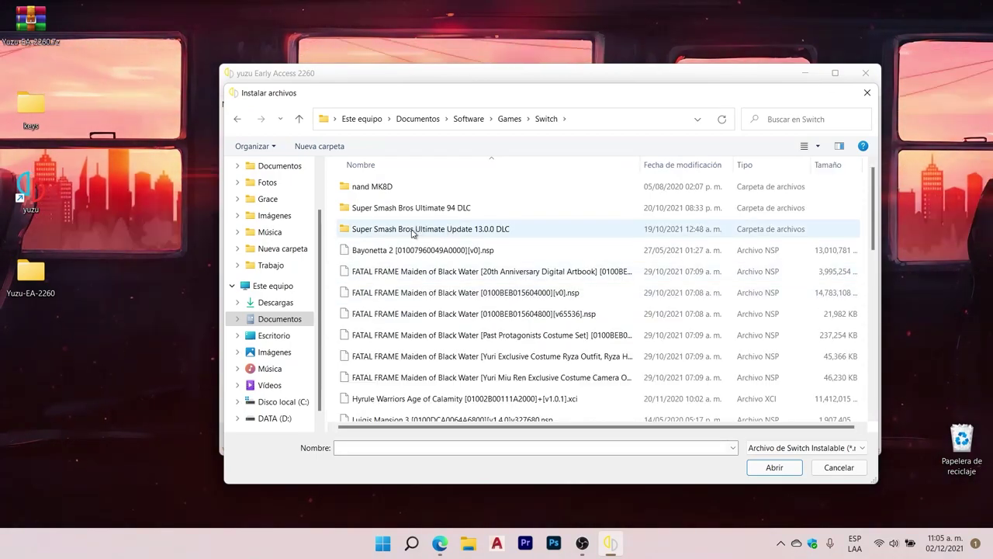
pyautogui.doubleClick(413, 230)
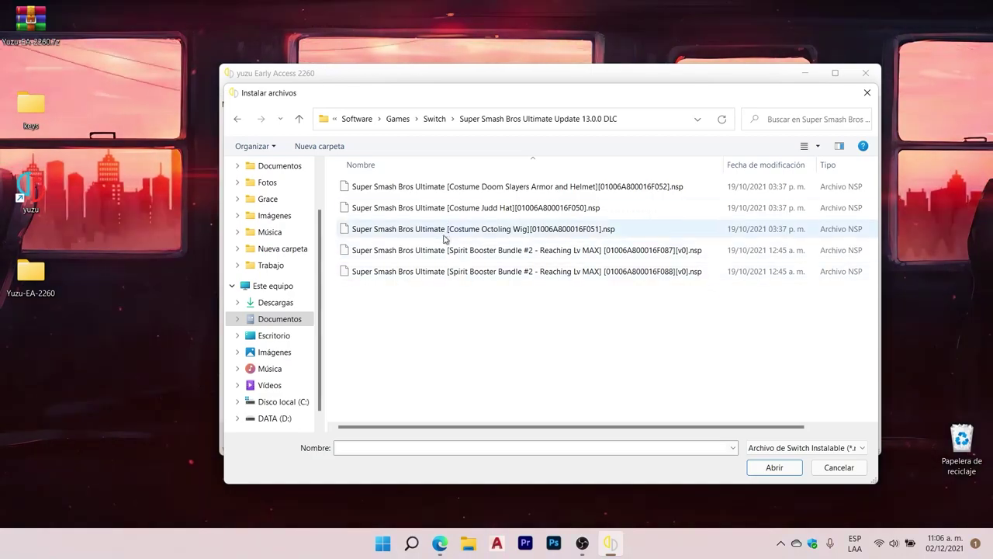
# Install all five Super Smash Bros Ultimate costume and Spirit Booster Bundle NSP files from the folder to NAND.
pyautogui.click(447, 189)
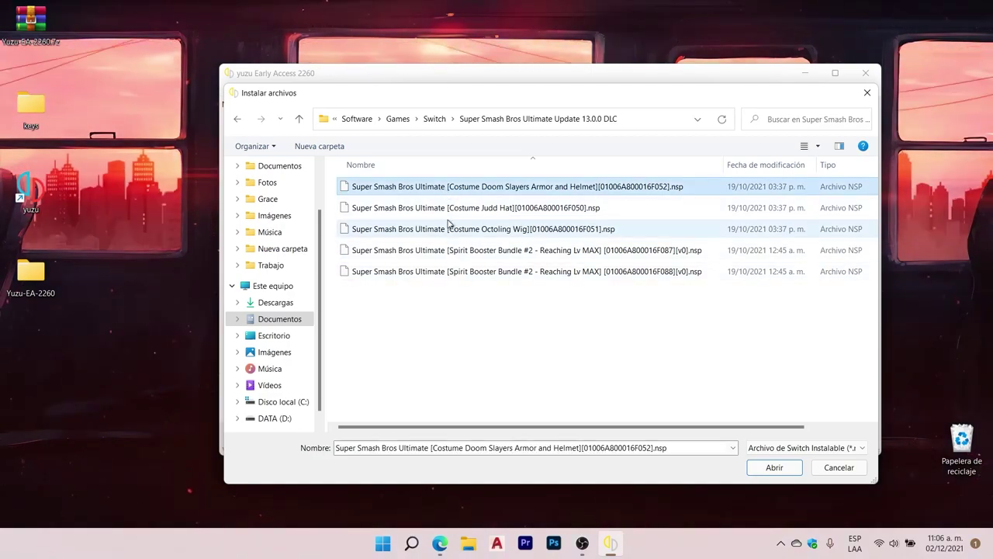
pyautogui.keyDown('shift'); pyautogui.click(433, 270); pyautogui.keyUp('shift')
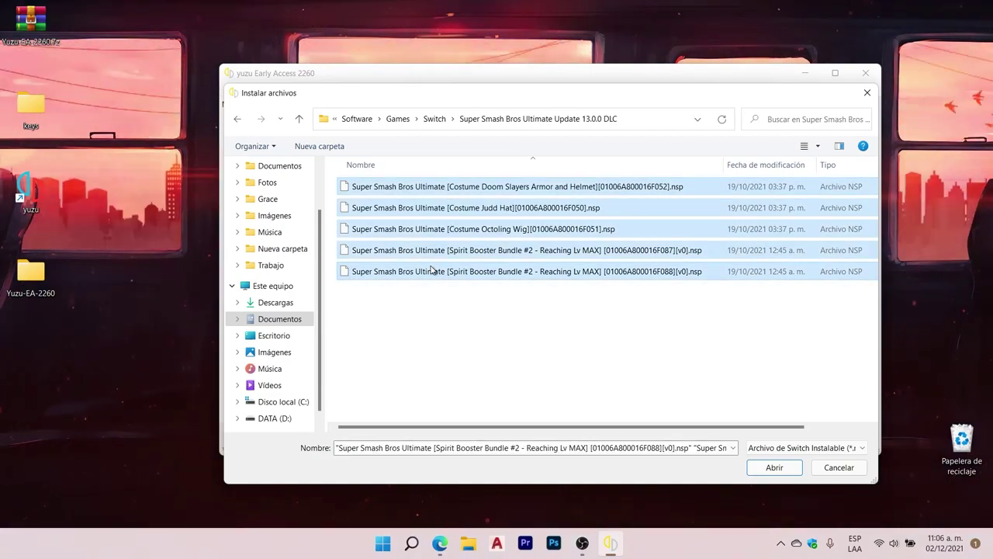
pyautogui.click(775, 468)
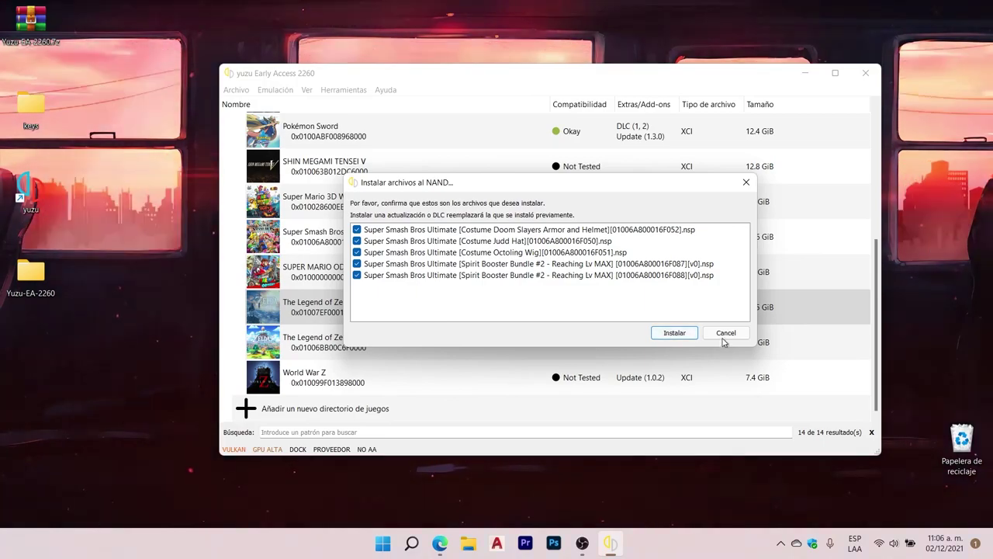
pyautogui.click(674, 333)
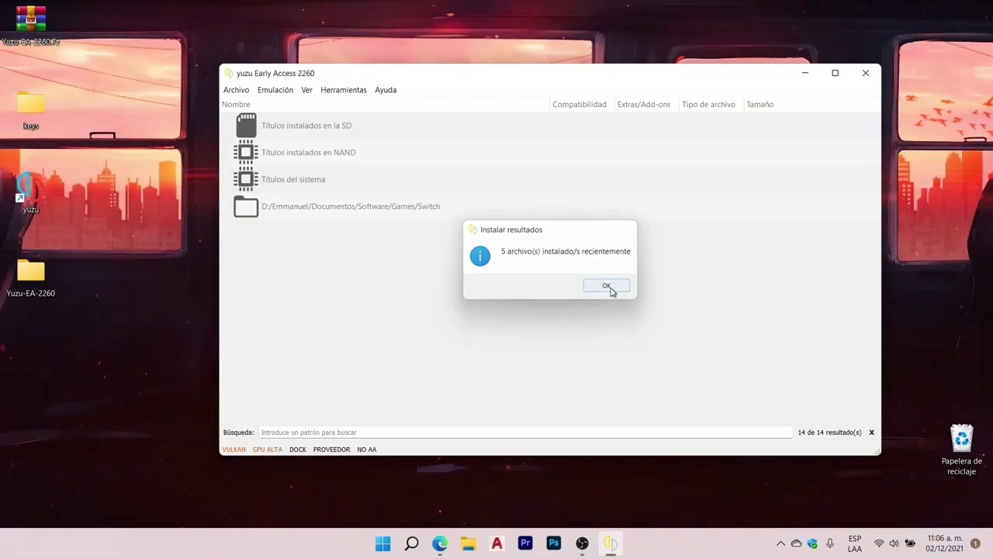
pyautogui.click(609, 287)
# Check the DLC entry in the add-ons of Super Smash Bros. Ultimate's properties, keep it enabled and accept.
pyautogui.scroll(-2, 466, 294)
pyautogui.scroll(-2, 433, 250)
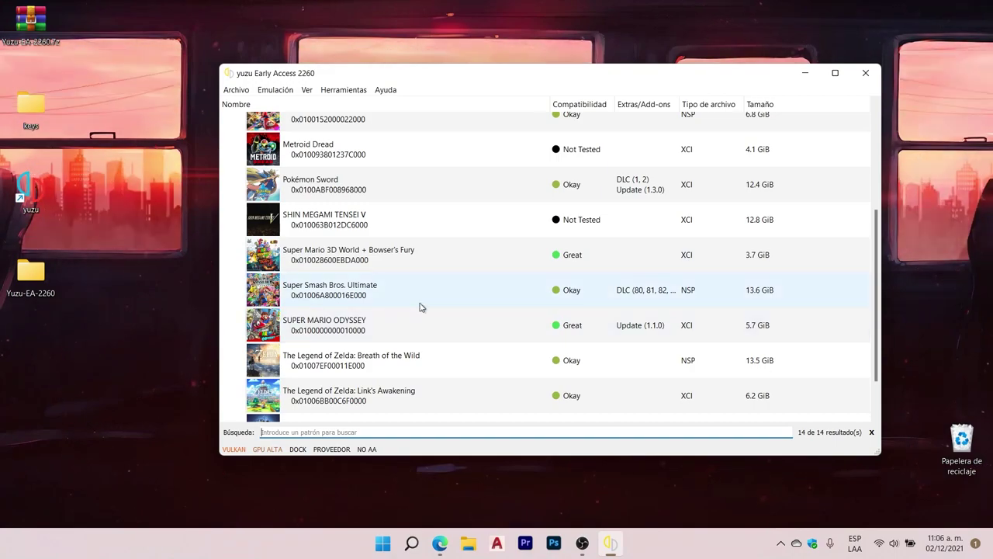
pyautogui.click(351, 292)
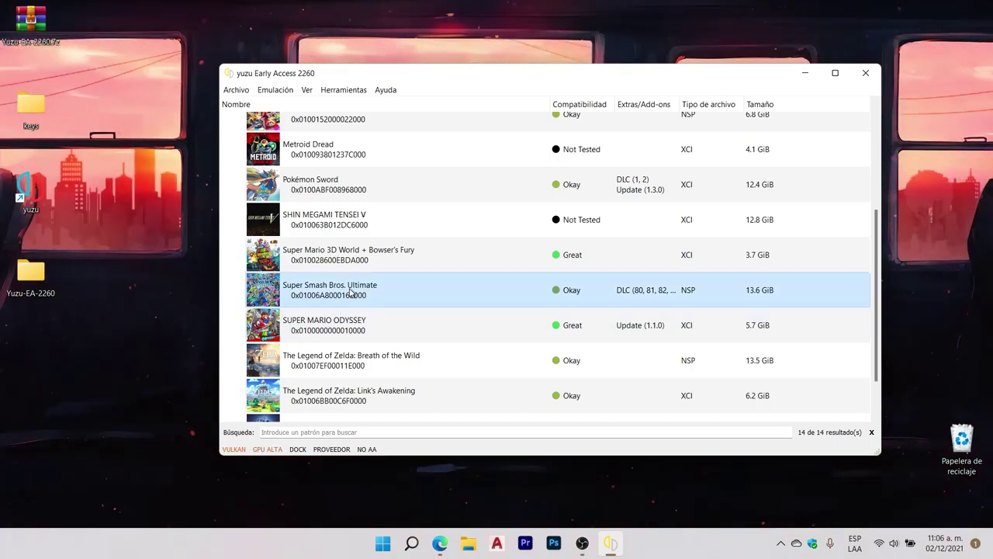
pyautogui.rightClick(352, 291)
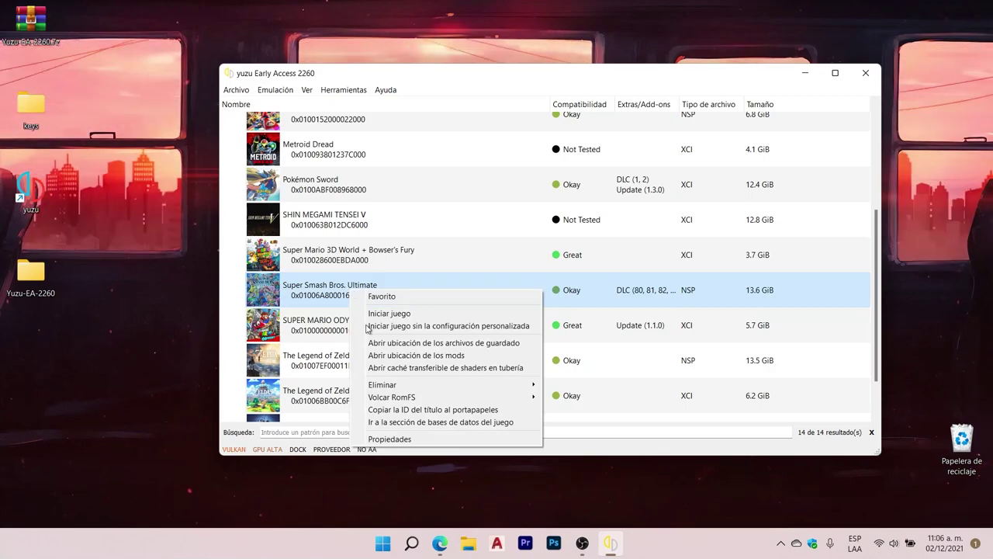
pyautogui.click(405, 437)
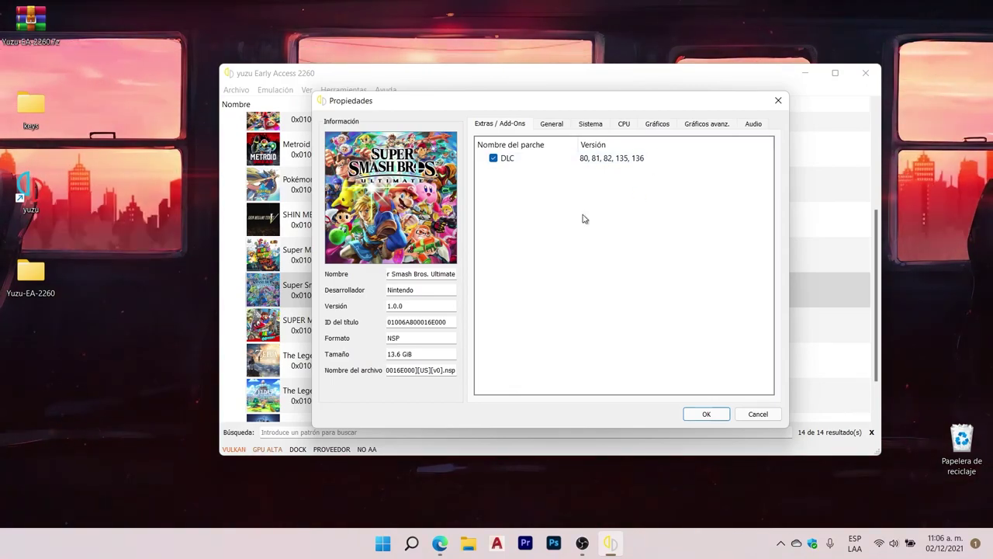
pyautogui.click(492, 160)
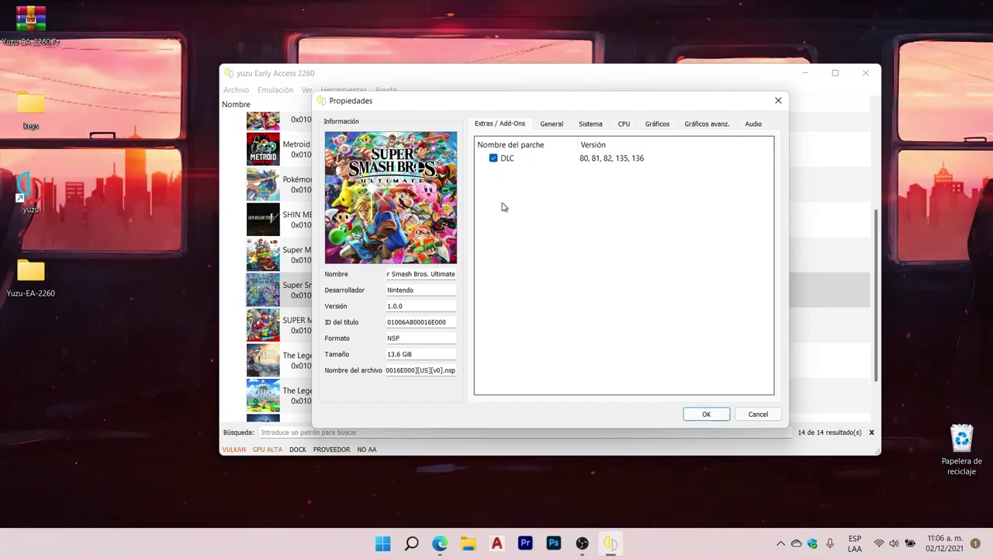
pyautogui.click(494, 160)
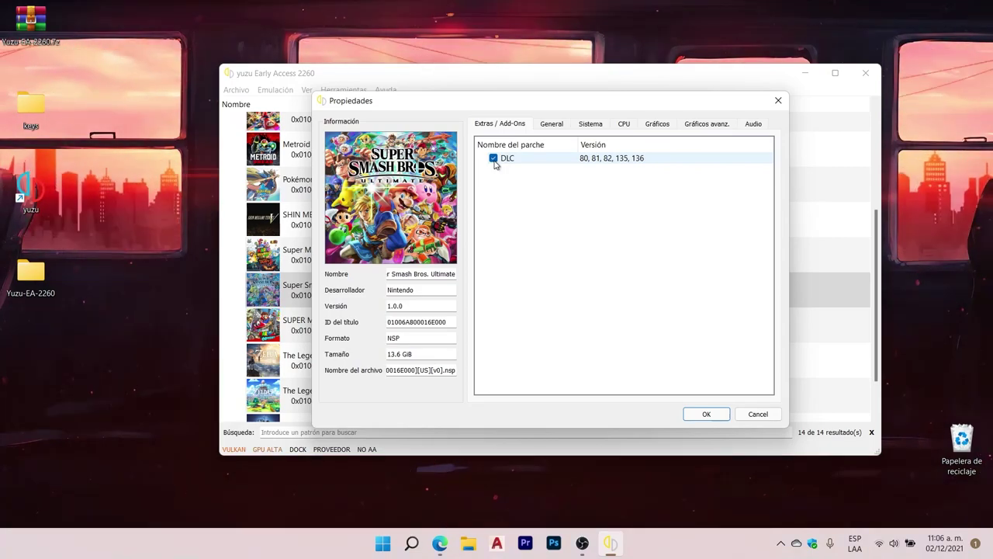
pyautogui.click(701, 412)
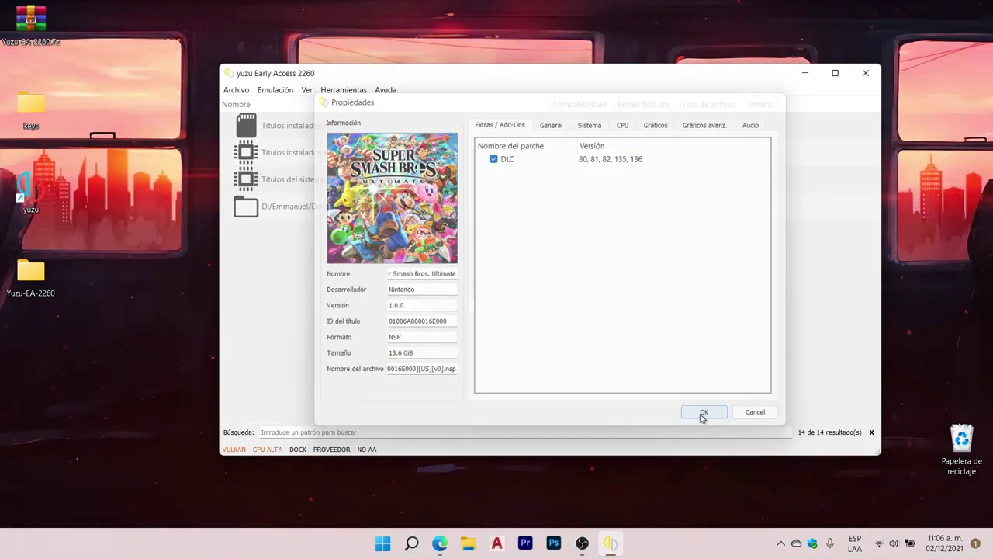
# View the save file location of Super Mario 3D World + Bowser's Fury, and close the folder window.
pyautogui.scroll(-3, 380, 259)
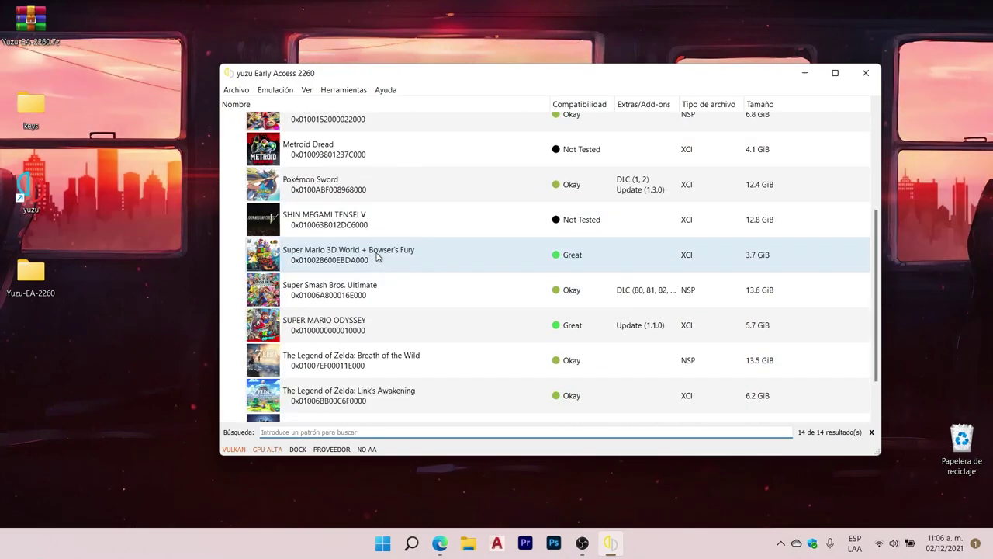
pyautogui.rightClick(339, 256)
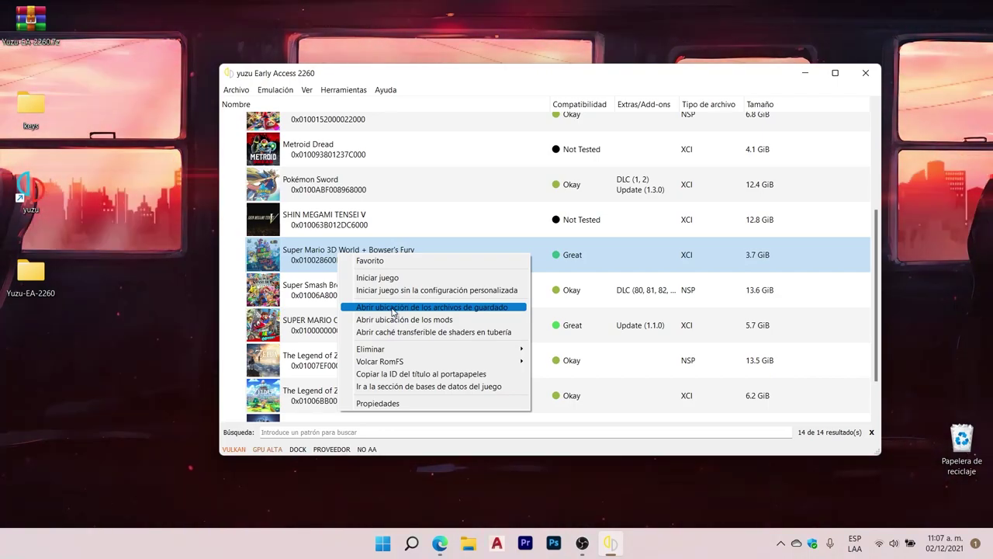
pyautogui.click(394, 308)
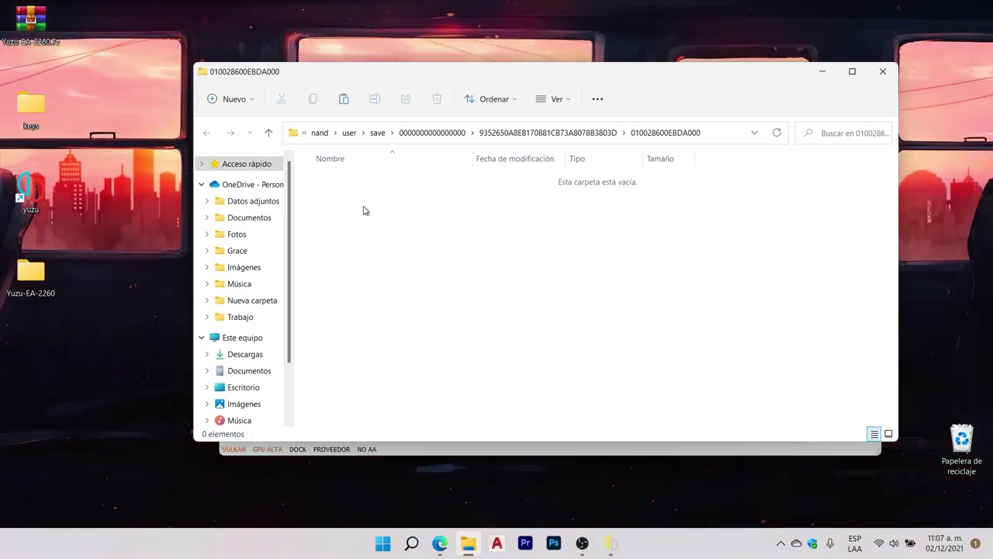
pyautogui.click(883, 72)
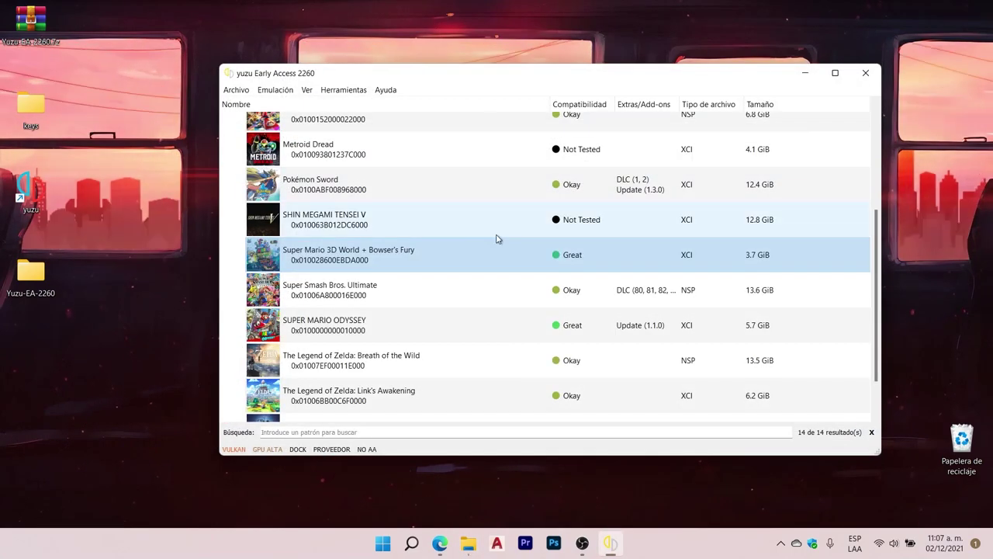
# Open the mods location of The Legend of Zelda: Breath of the Wild.
pyautogui.rightClick(342, 254)
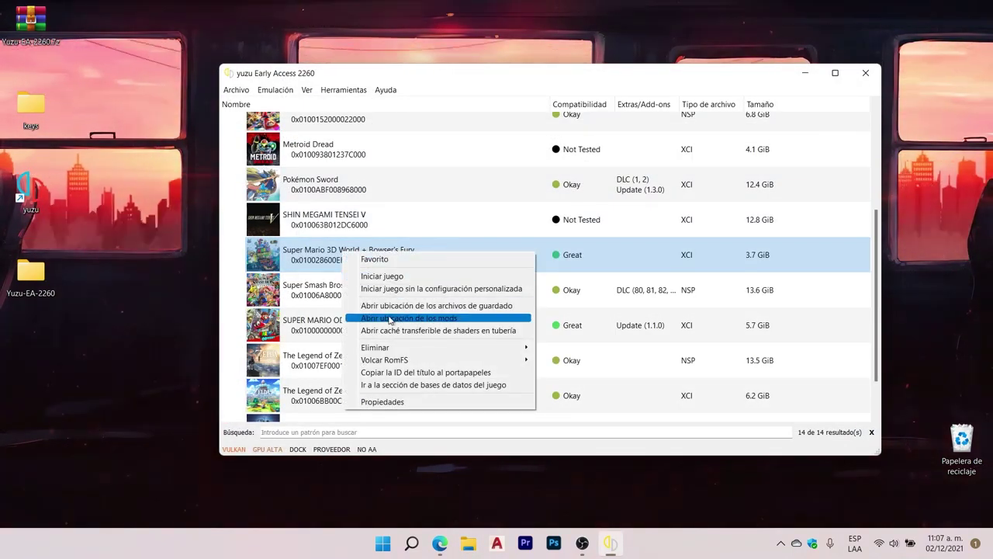
pyautogui.click(312, 253)
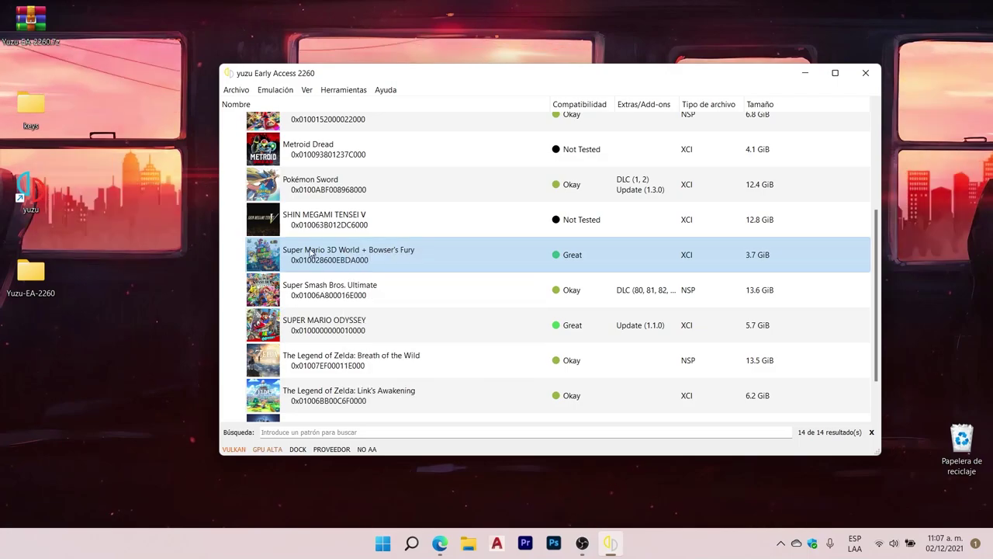
pyautogui.scroll(-1, 345, 271)
pyautogui.click(357, 311)
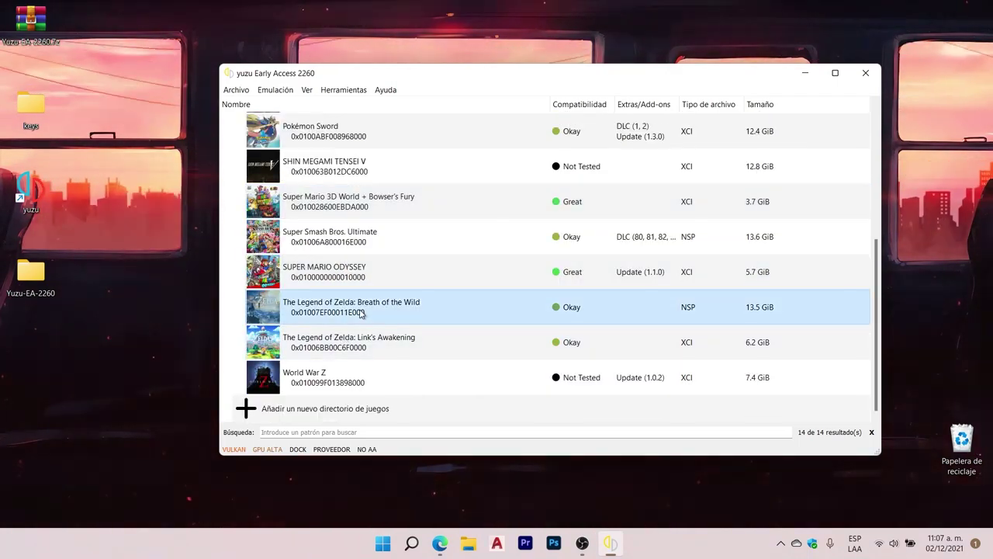
pyautogui.rightClick(361, 313)
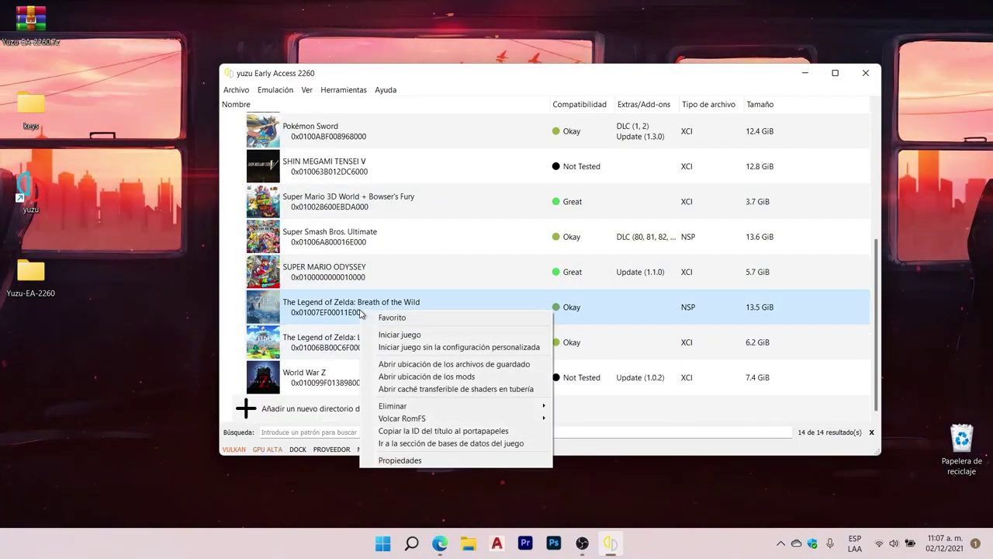
pyautogui.click(443, 378)
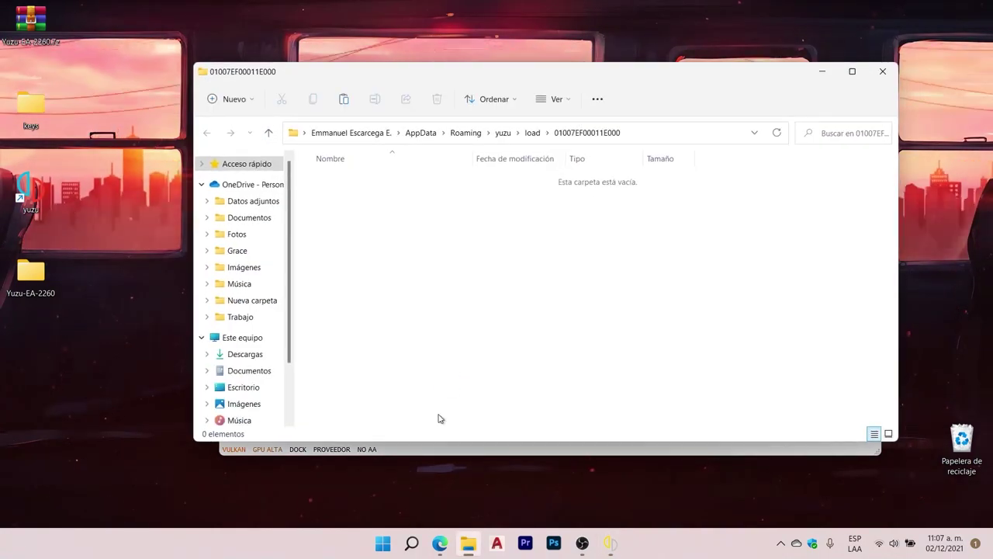
# Switch to the Edge browser and find the mods for The Legend of Zelda: Breath of the Wild on yuzu's Switch Mods page.
pyautogui.click(436, 543)
pyautogui.click(366, 48)
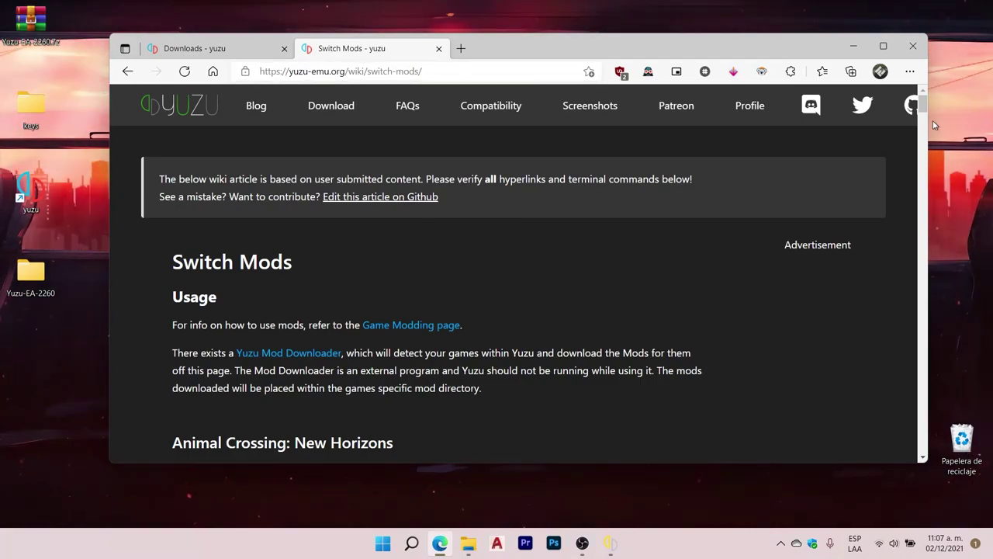
pyautogui.moveTo(924, 106); pyautogui.dragTo(923, 189)
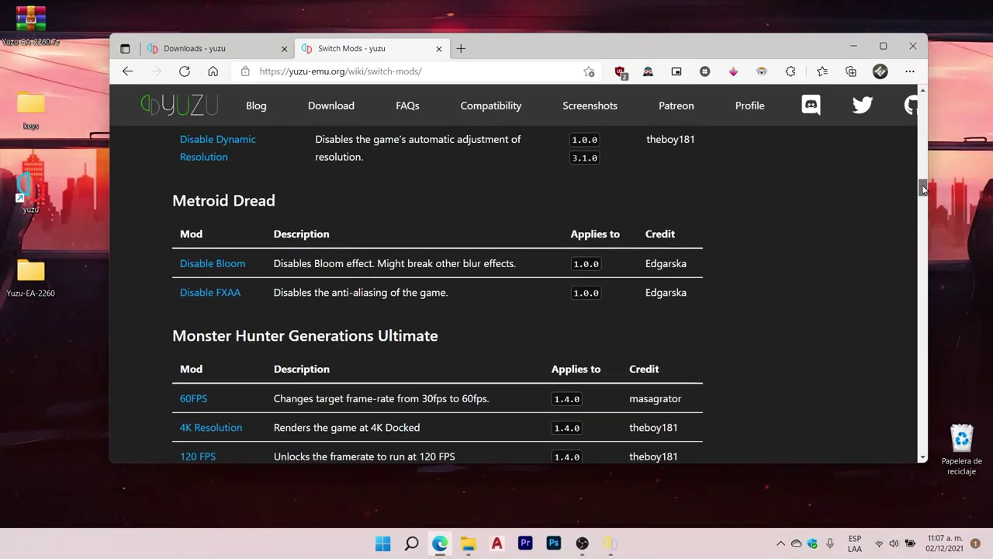
pyautogui.moveTo(923, 189); pyautogui.dragTo(899, 382)
pyautogui.scroll(-3, 738, 277)
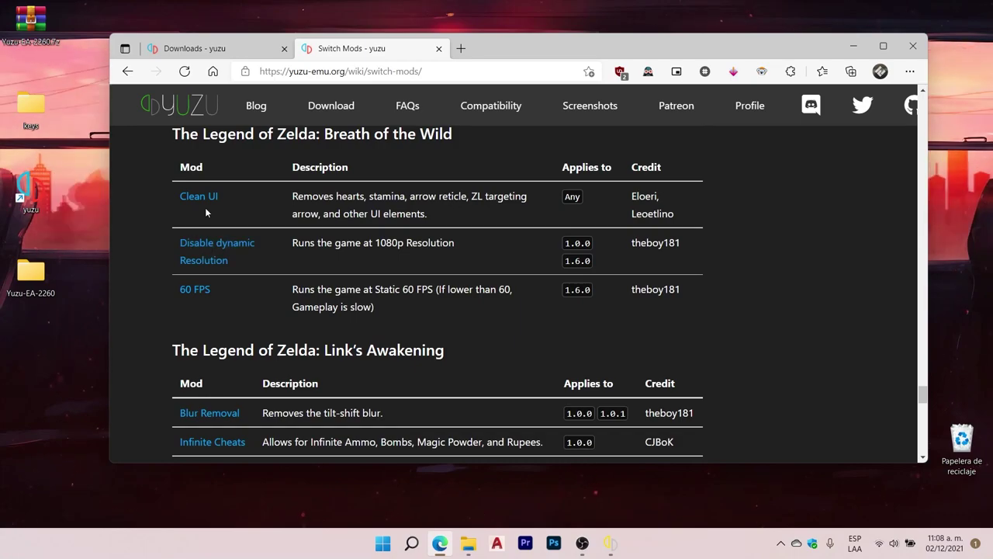
# Download the Disable dynamic Resolution mod for The Legend of Zelda: Breath of the Wild and save the archive to the desktop.
pyautogui.click(230, 243)
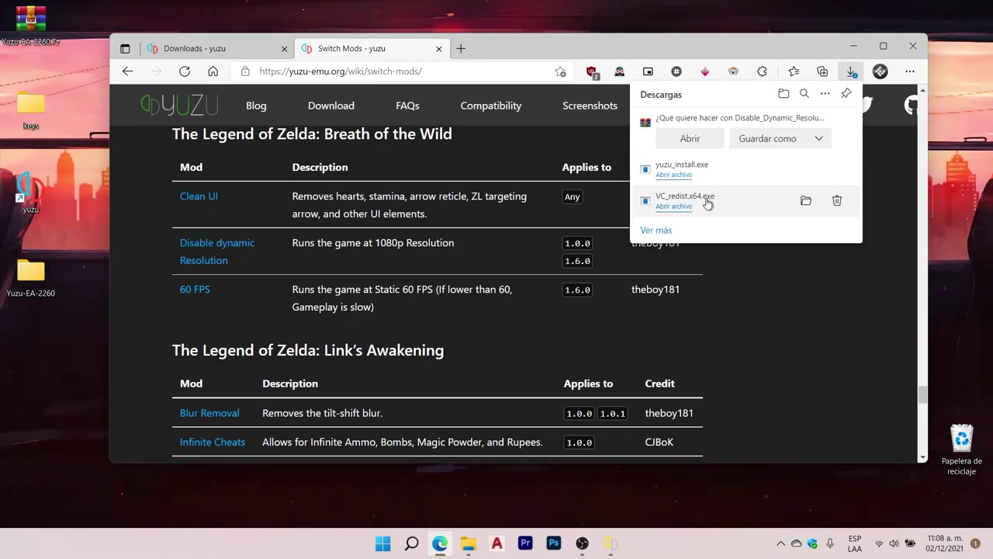
pyautogui.click(772, 147)
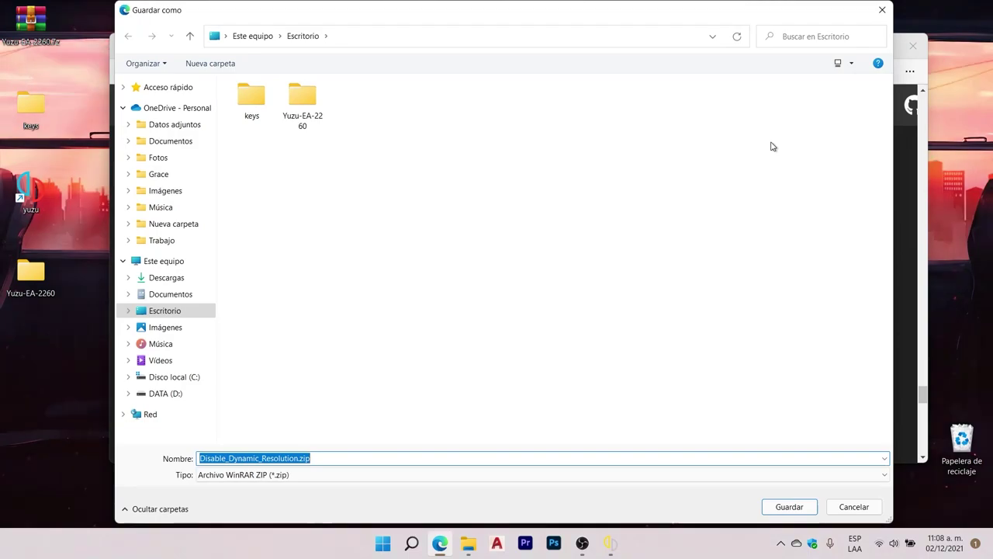
pyautogui.click(788, 506)
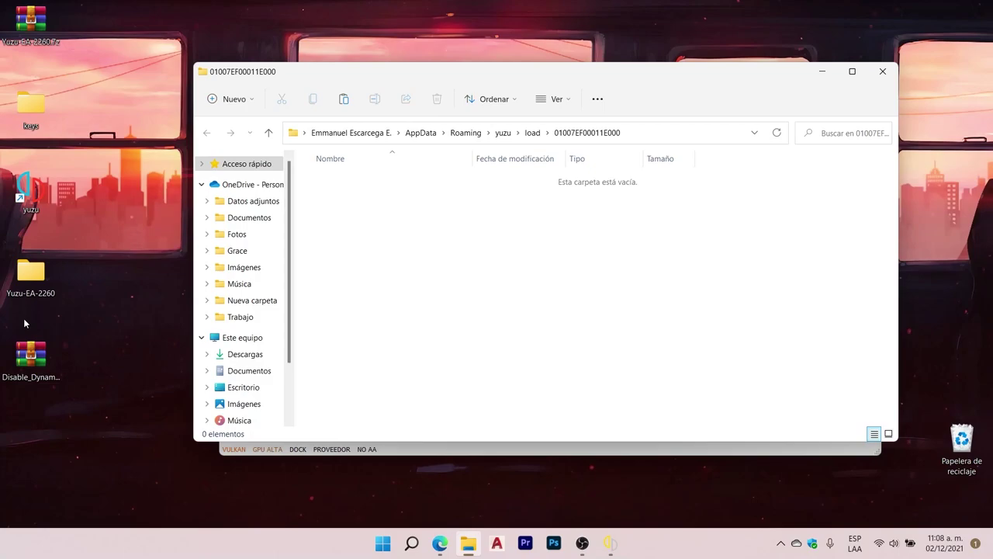
# Extract Disable_Dynamic_Resolution.zip directly onto the desktop with WinRAR.
pyautogui.click(43, 380)
pyautogui.rightClick(41, 364)
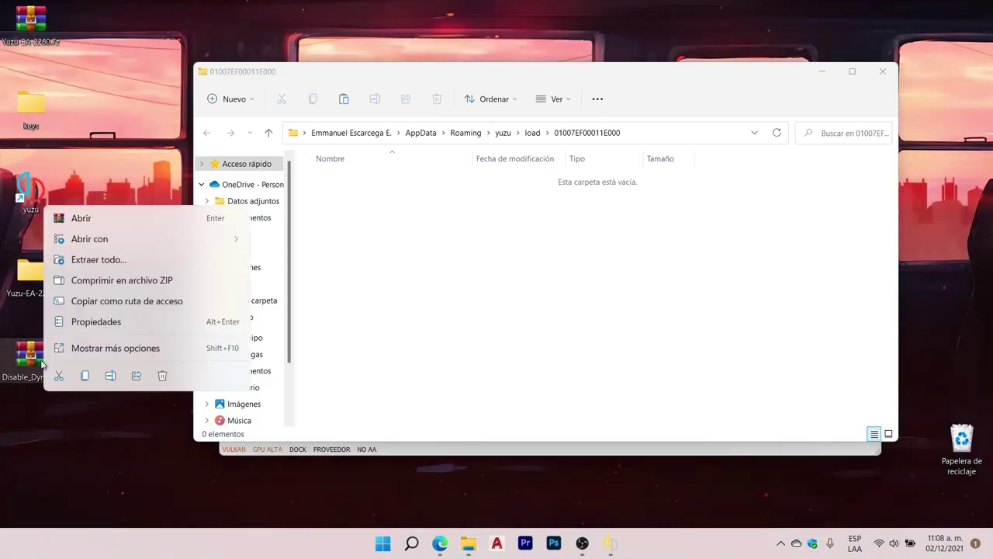
pyautogui.click(125, 347)
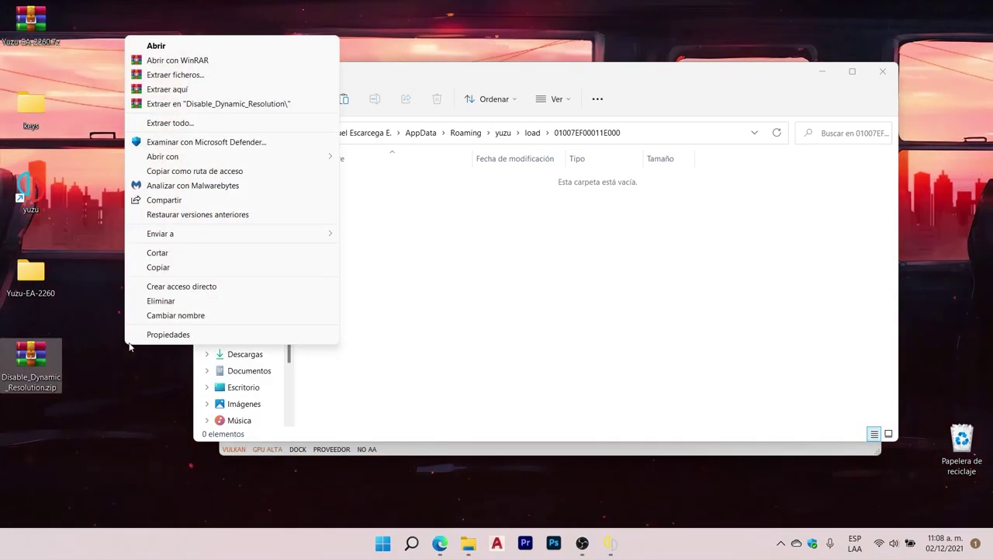
pyautogui.click(176, 90)
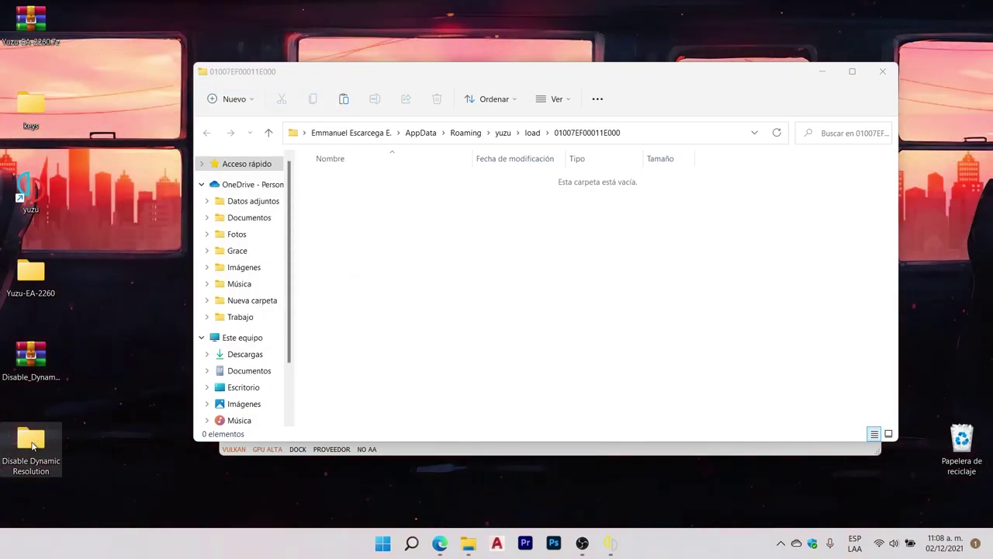
# Copy the extracted Disable Dynamic Resolution folder into the game's mods folder 01007EF00011E000, and put the folder window away.
pyautogui.rightClick(33, 446)
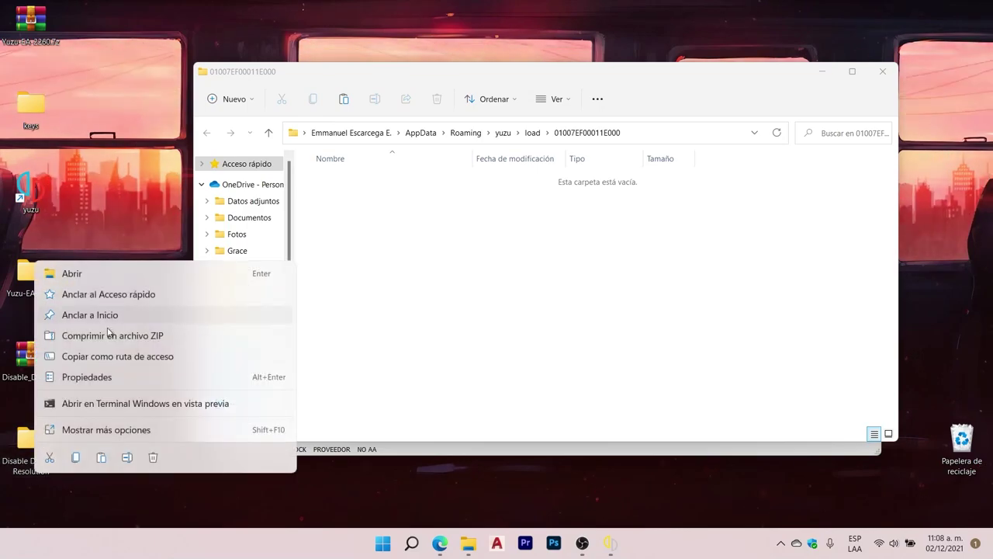
pyautogui.click(75, 459)
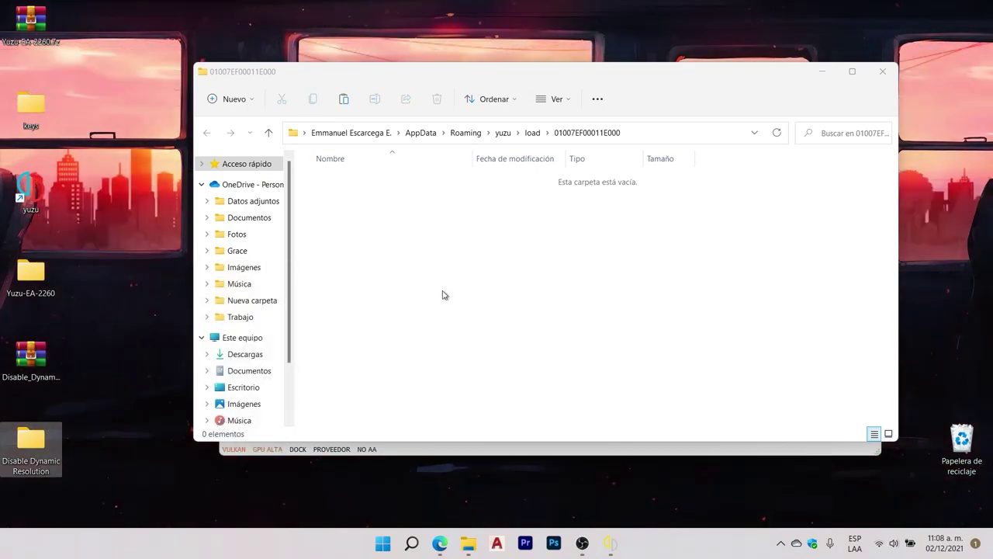
pyautogui.rightClick(443, 275)
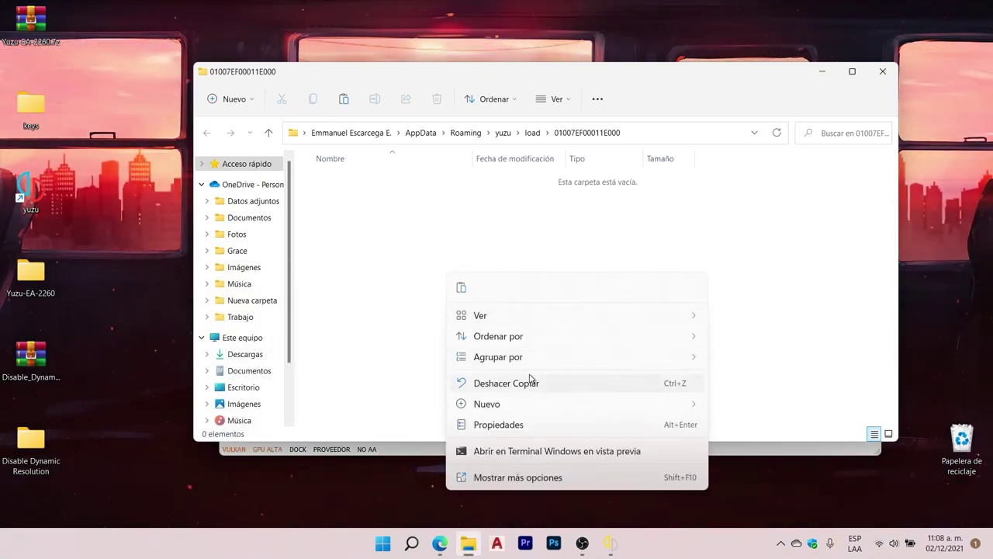
pyautogui.click(502, 423)
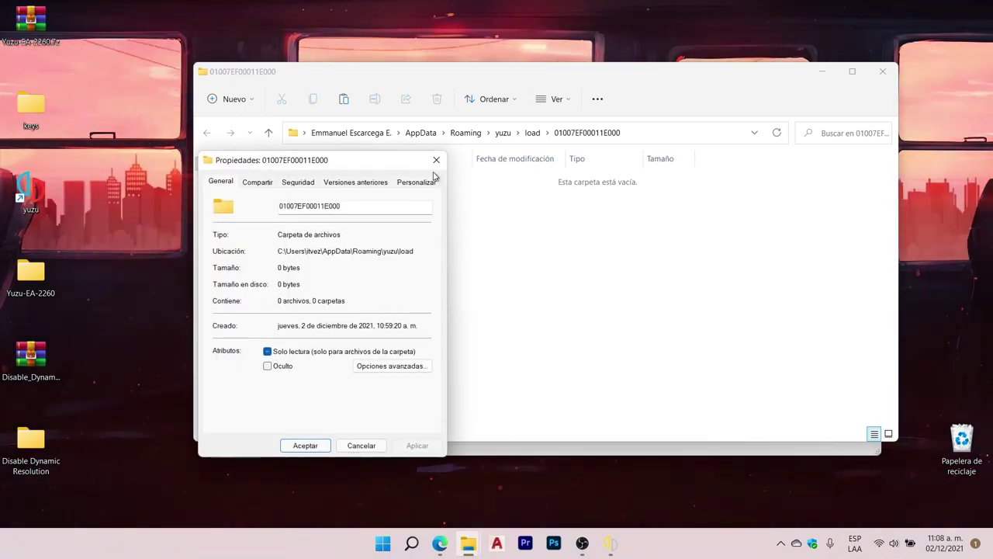
pyautogui.click(437, 160)
pyautogui.rightClick(444, 256)
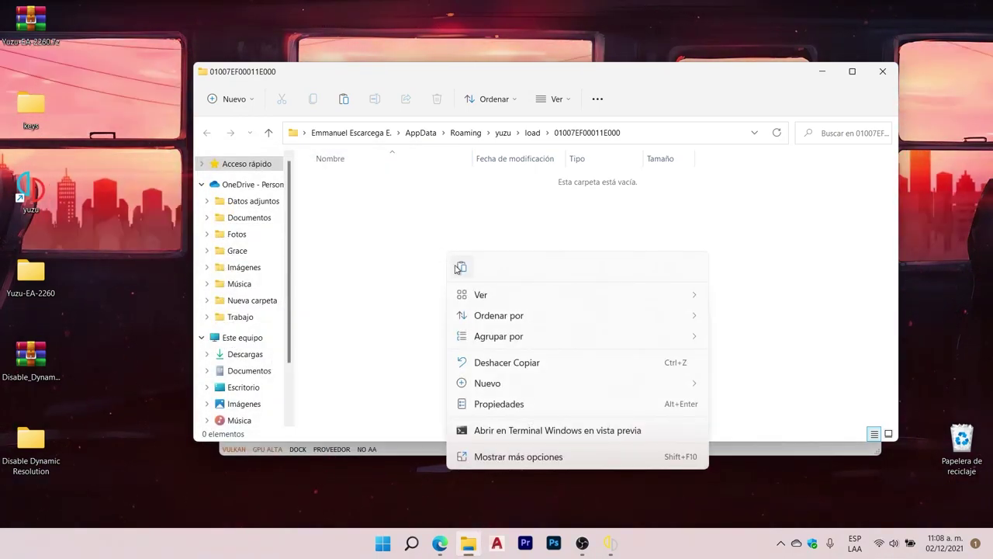
pyautogui.click(458, 266)
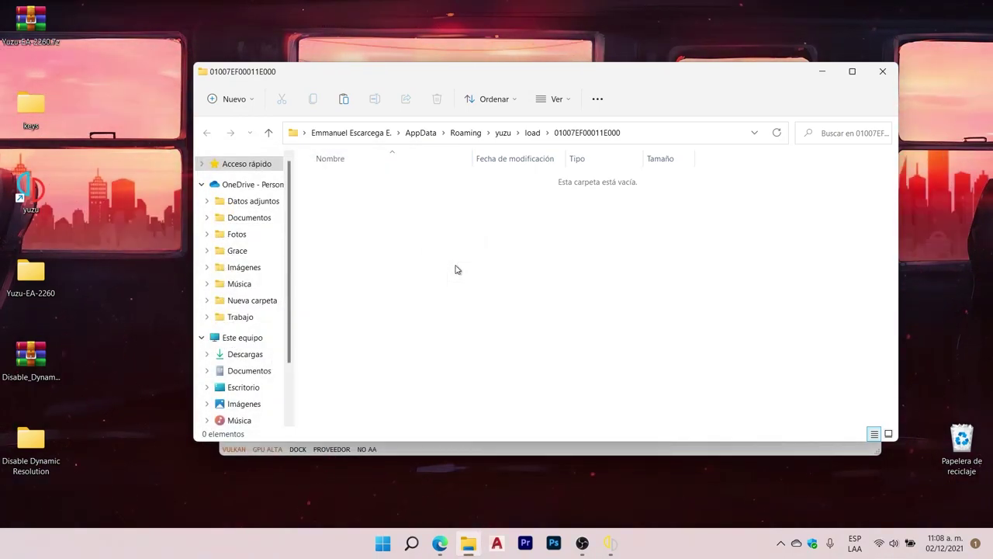
pyautogui.click(399, 256)
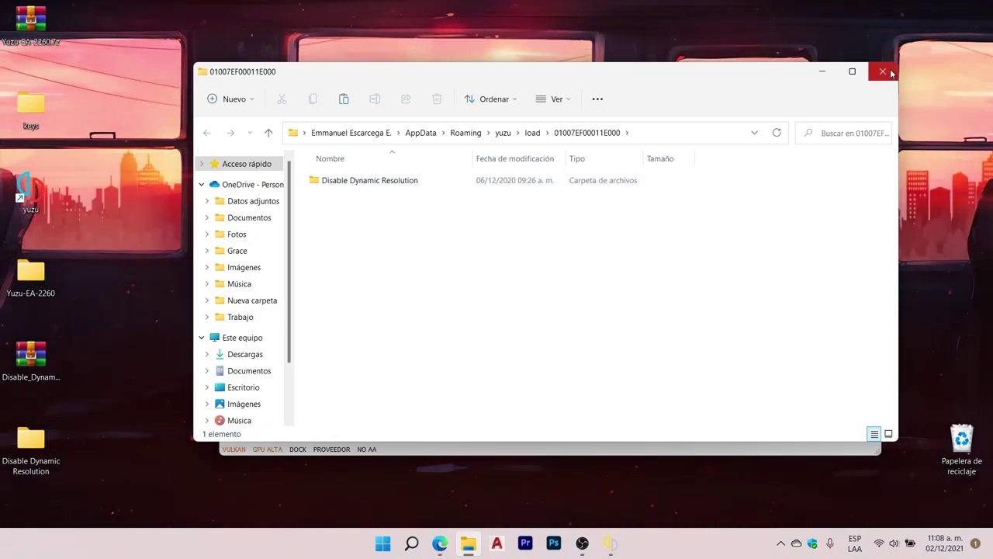
pyautogui.click(822, 71)
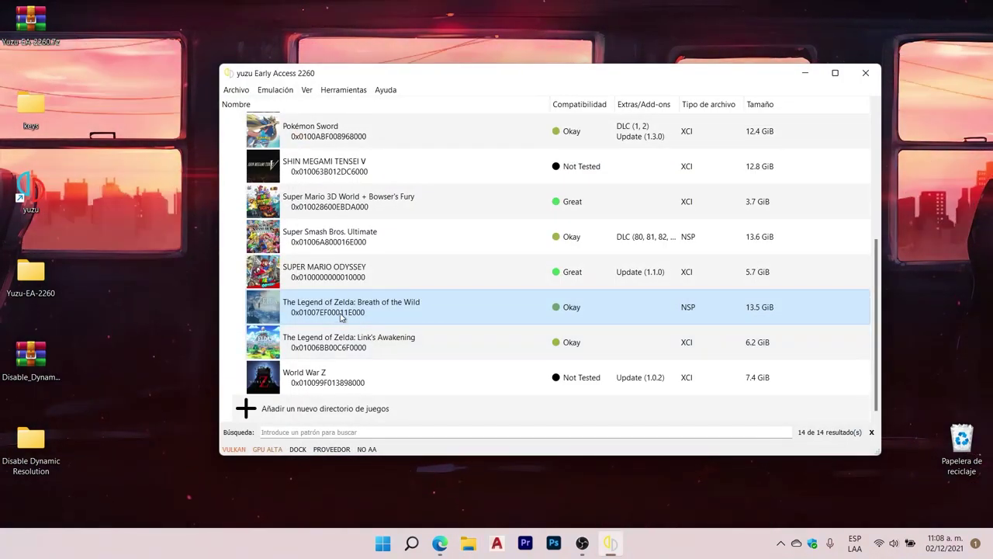
# Check the Disable Dynamic Resolution entry in the add-ons of The Legend of Zelda: Breath of the Wild's properties and accept.
pyautogui.rightClick(341, 316)
pyautogui.click(384, 464)
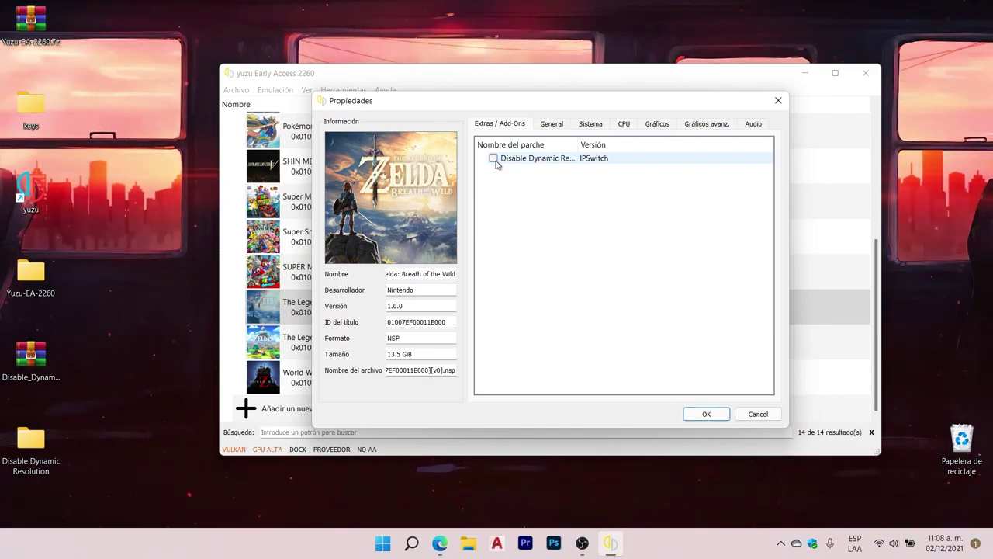
pyautogui.click(703, 413)
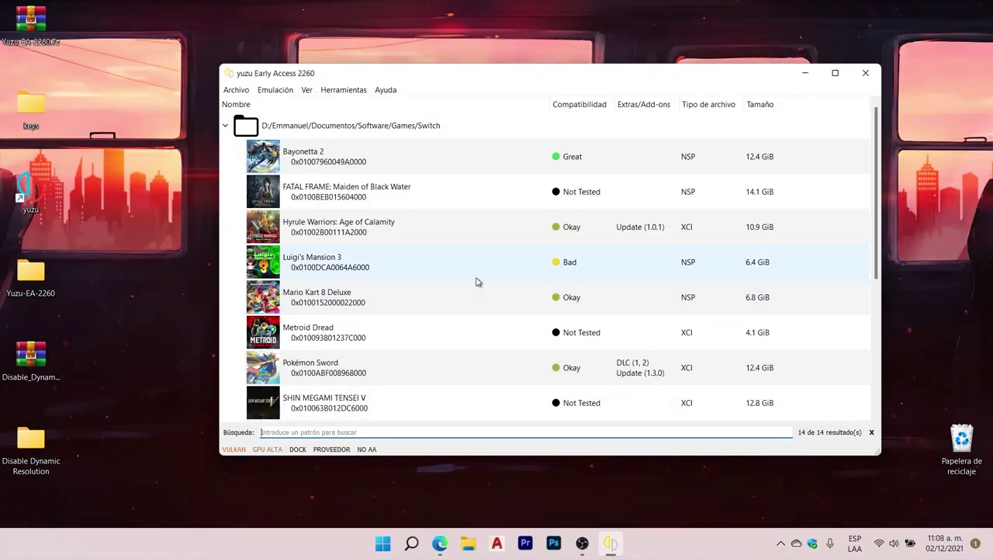
# View the transferable pipeline shader cache location of Mario Kart 8 Deluxe, and close the folder window.
pyautogui.rightClick(325, 300)
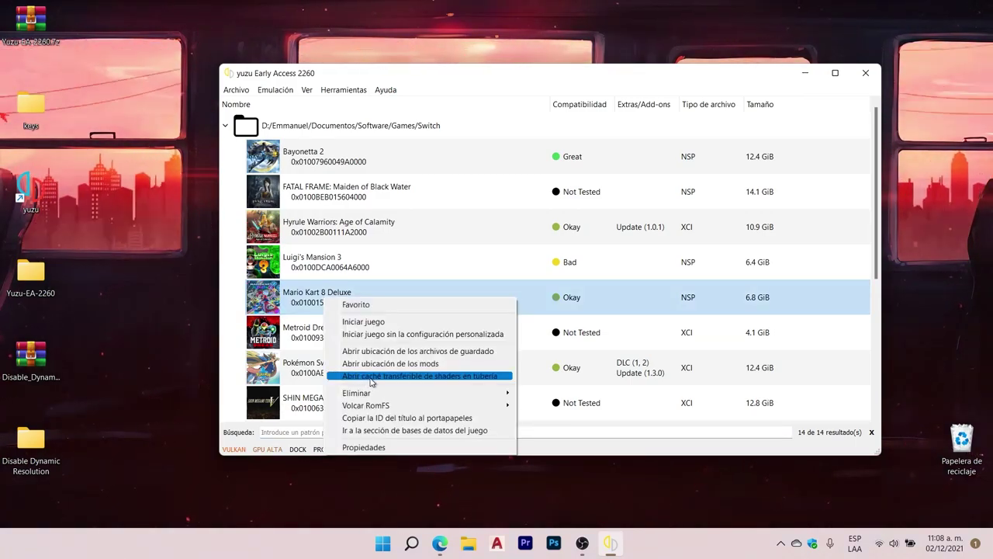
pyautogui.click(371, 378)
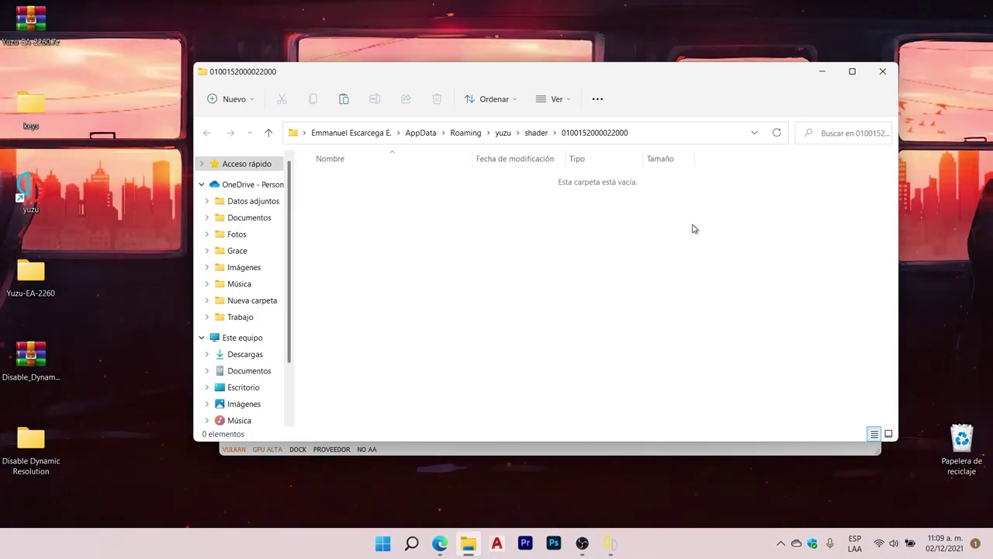
pyautogui.click(882, 71)
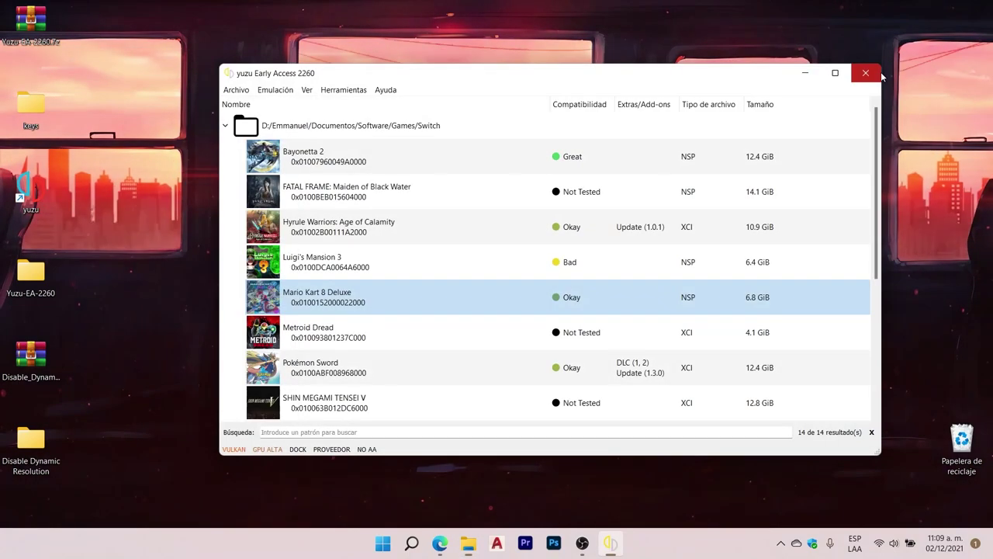
# Review the removal options for Mario Kart 8 Deluxe's updates, DLC, custom configuration and caches without removing anything.
pyautogui.rightClick(348, 297)
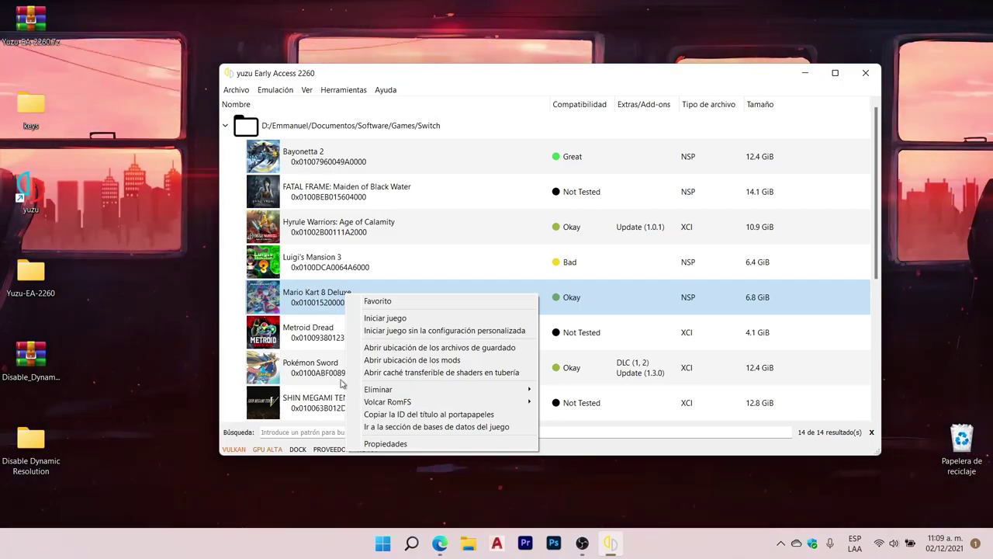
pyautogui.moveTo(370, 391)
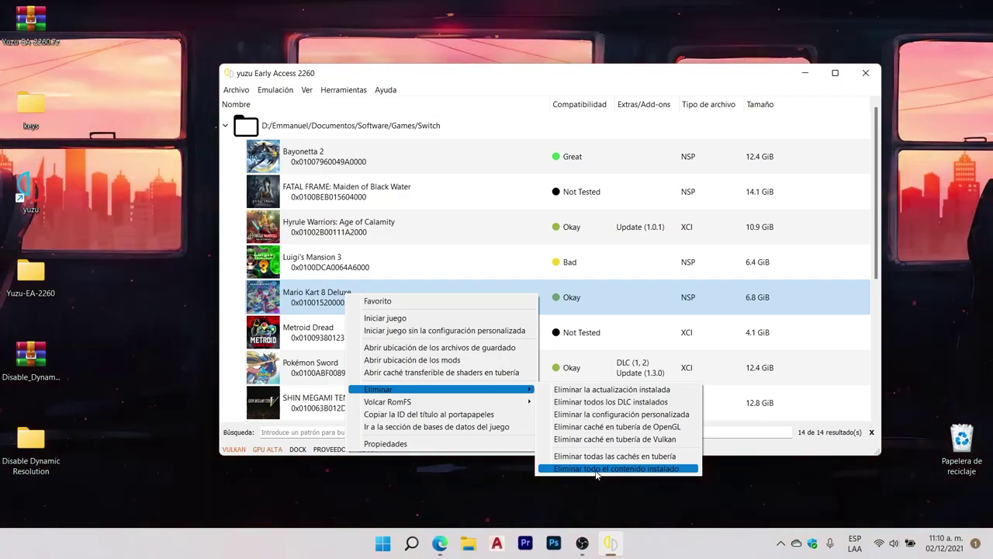
pyautogui.click(508, 82)
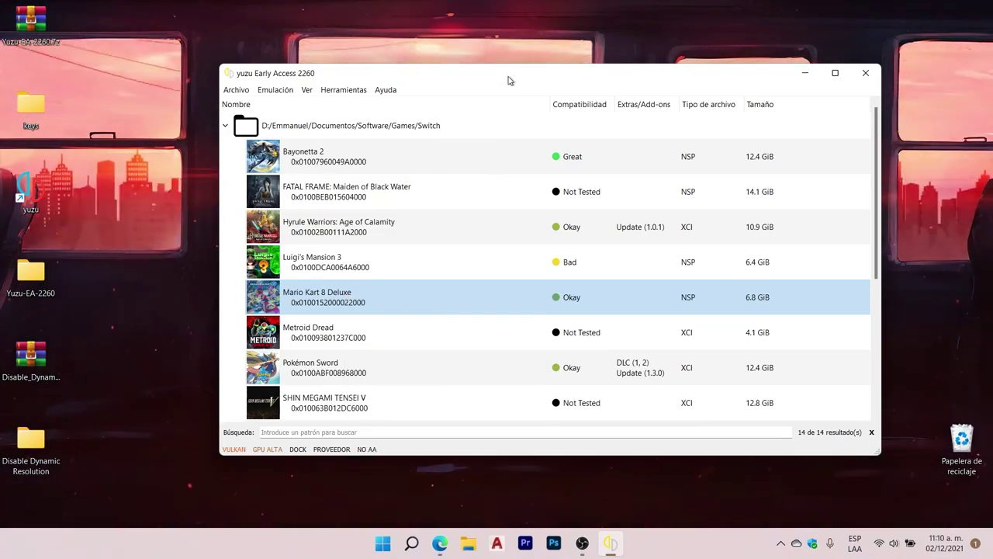
# View the per-game graphics settings in Luigi's Mansion 3's properties, and close them without changes.
pyautogui.rightClick(317, 267)
pyautogui.click(356, 414)
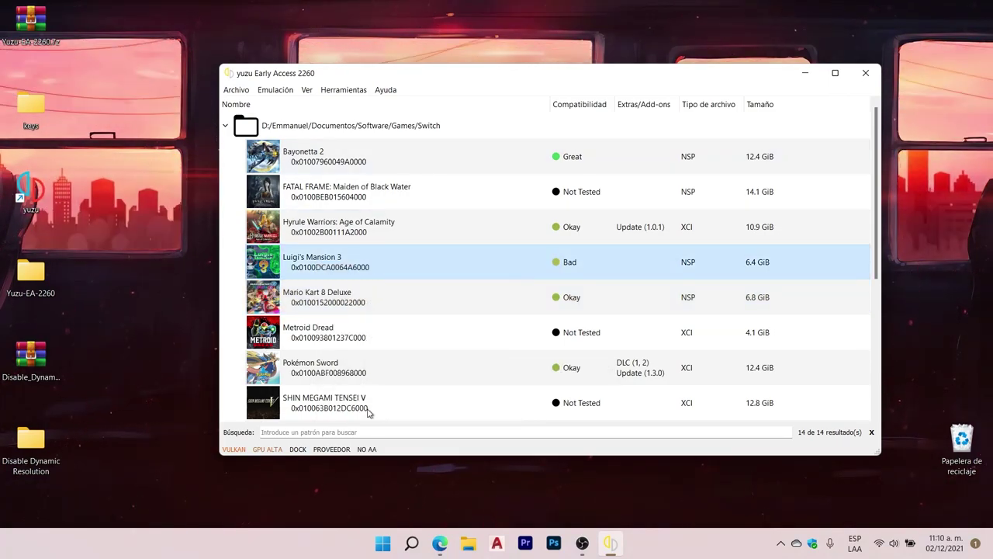
pyautogui.click(659, 125)
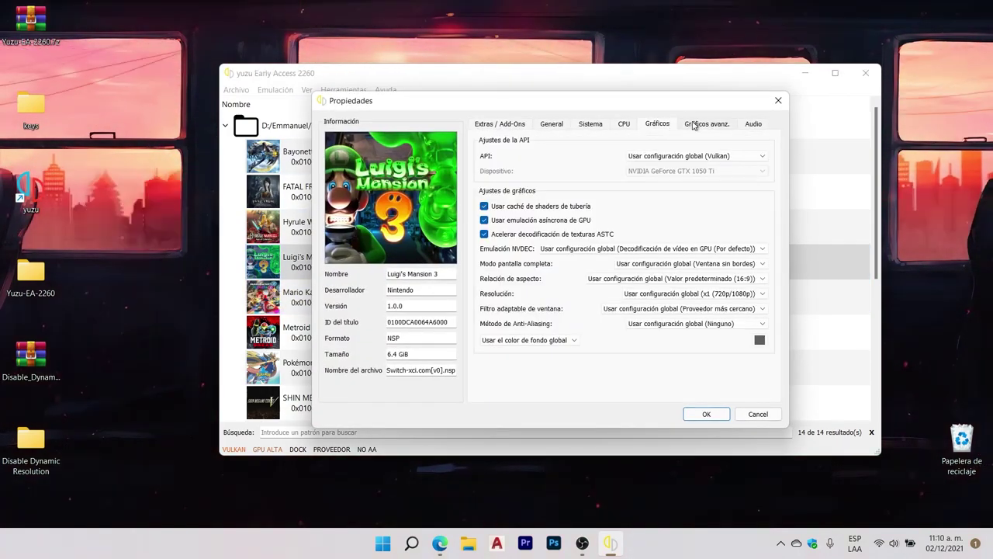
pyautogui.click(778, 101)
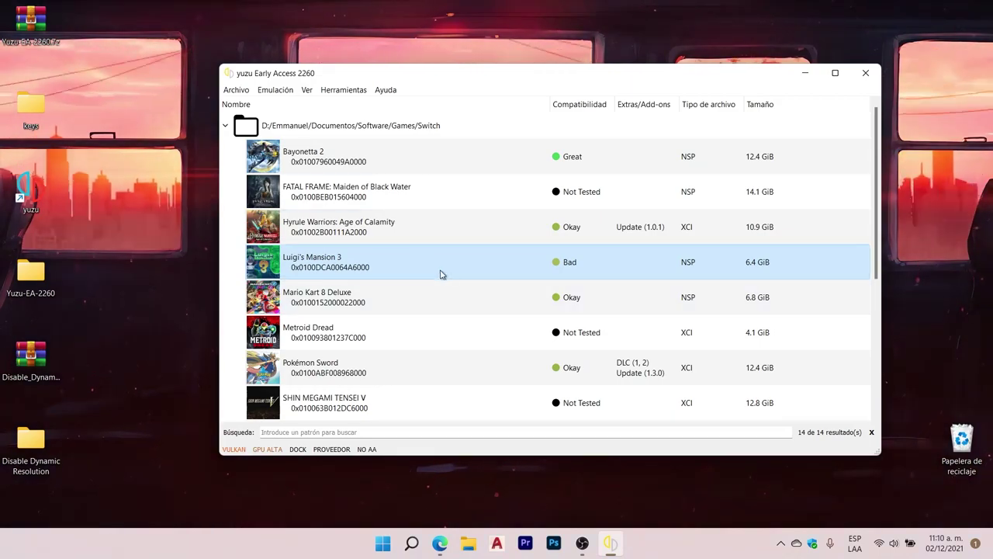
# Close yuzu and open the 3D settings management page in the NVIDIA Control Panel.
pyautogui.moveTo(616, 78); pyautogui.dragTo(567, 76)
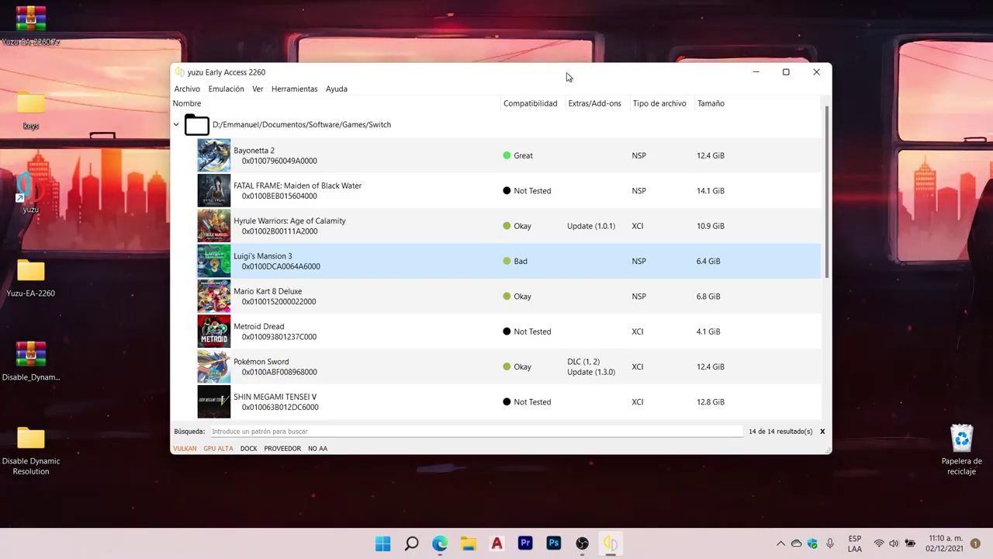
pyautogui.click(816, 74)
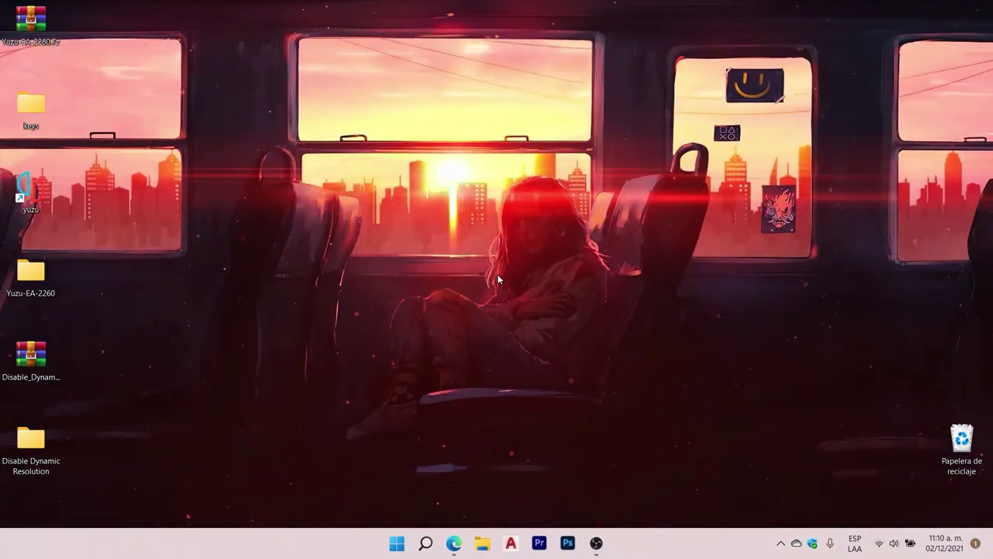
pyautogui.rightClick(499, 278)
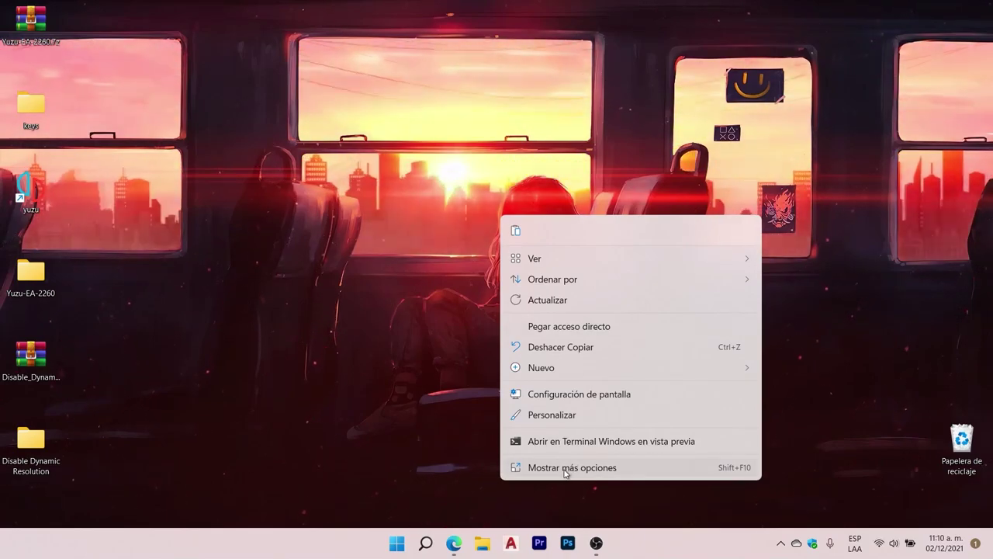
pyautogui.click(565, 469)
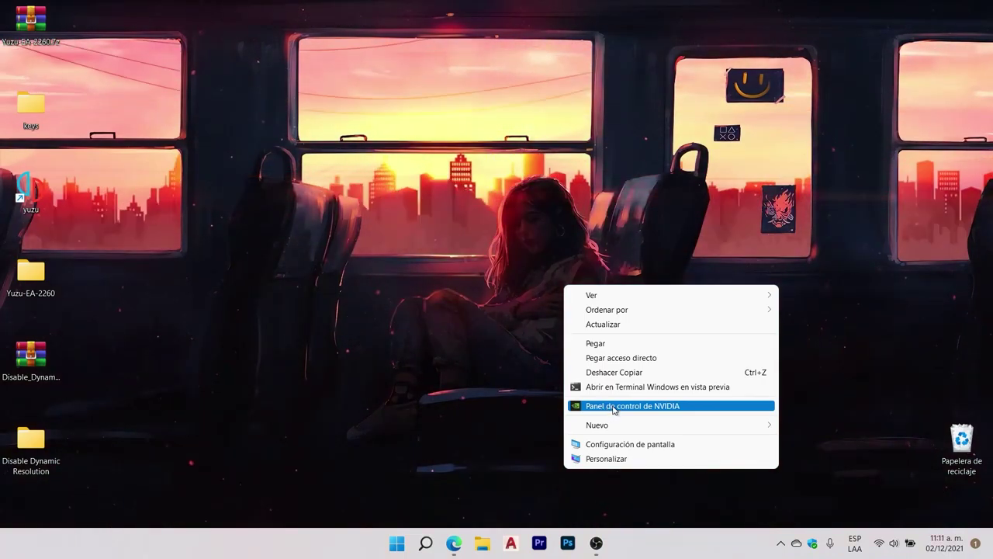
pyautogui.click(614, 406)
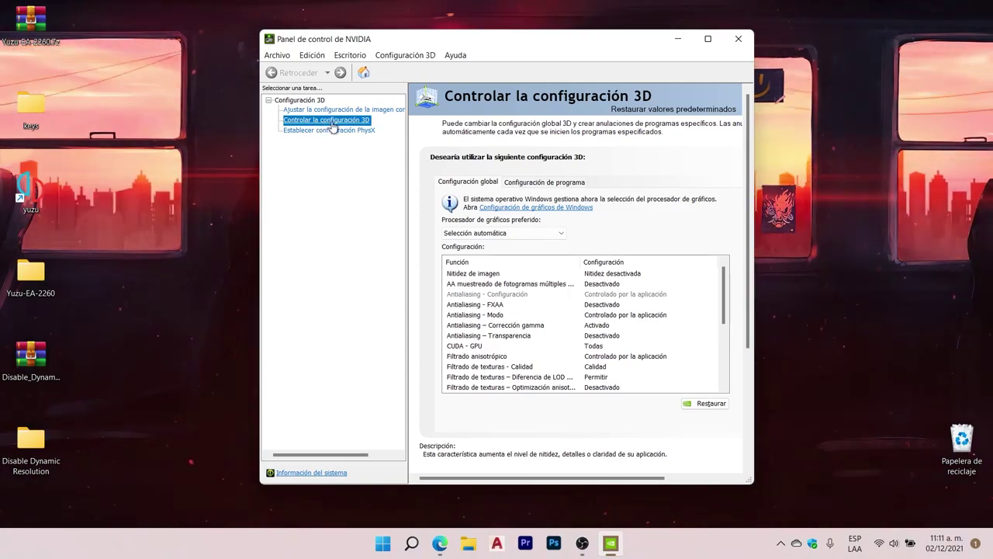
# Switch to the per-program 3D settings and view the list of programs available for customization.
pyautogui.click(539, 182)
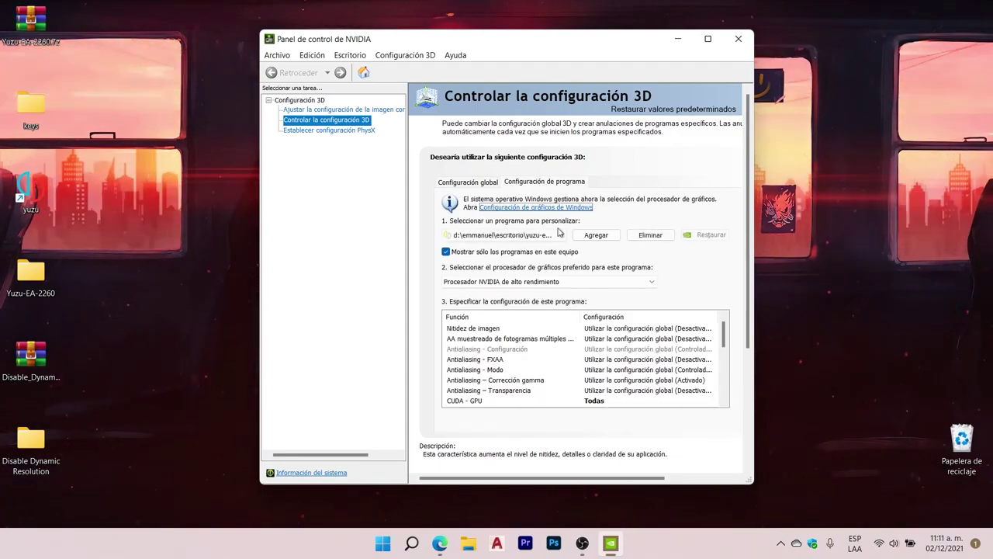
pyautogui.click(560, 237)
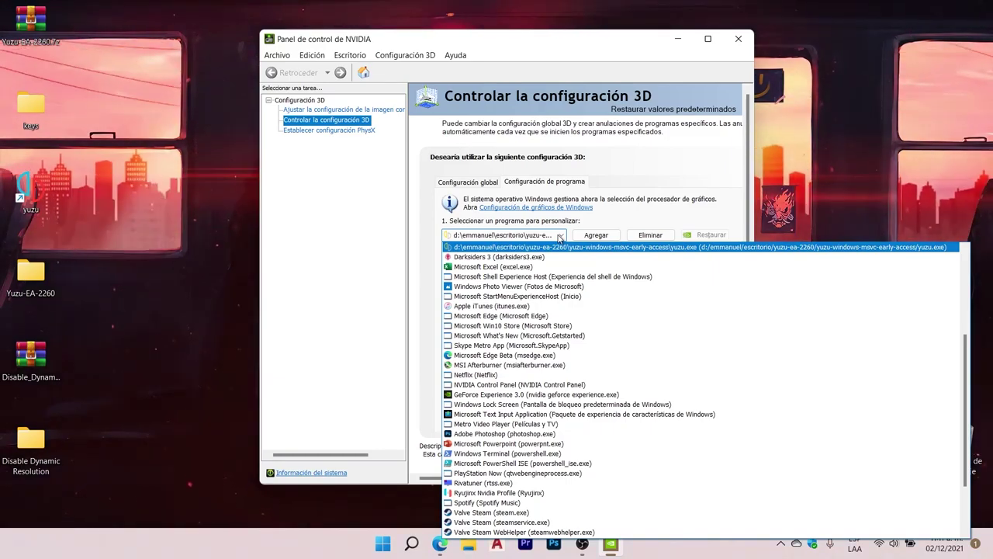
pyautogui.click(612, 219)
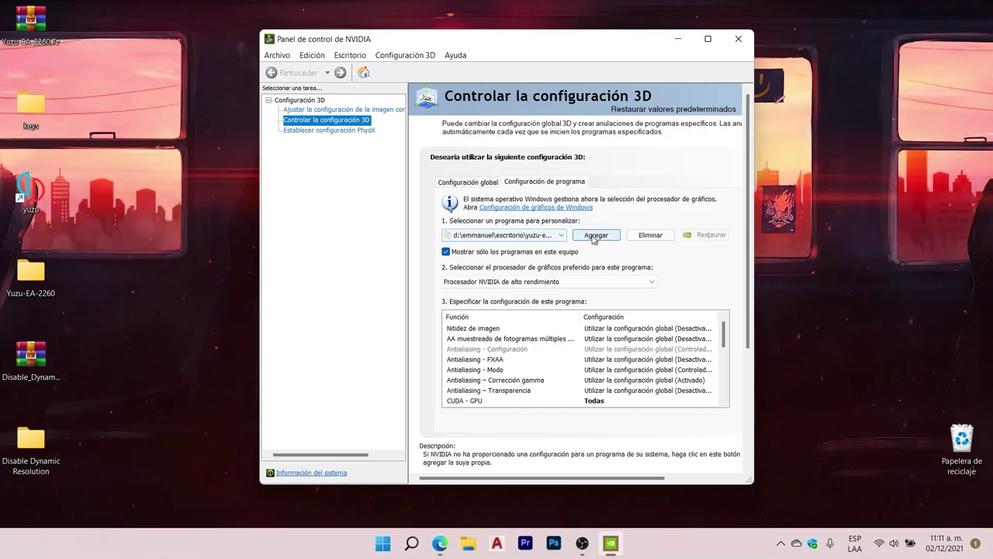
# Start adding a program to the 3D settings, select the standard yuzu.exe among the recently used programs, and open the browse dialog.
pyautogui.click(594, 235)
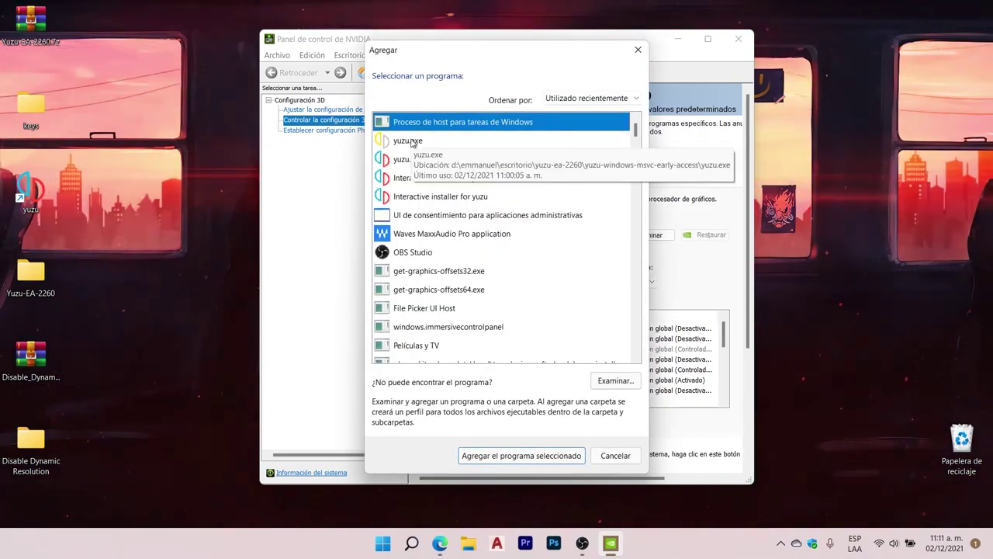
pyautogui.click(409, 141)
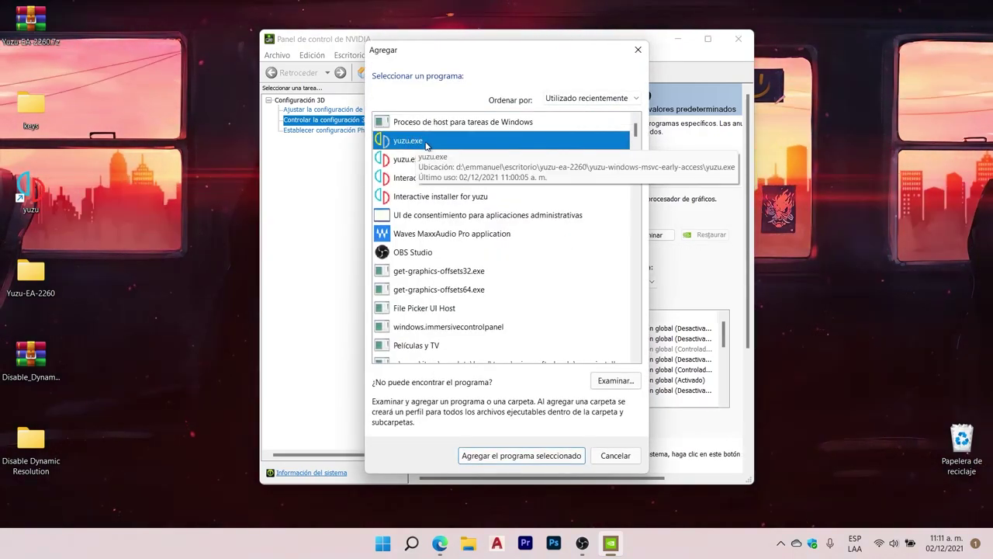
pyautogui.click(409, 162)
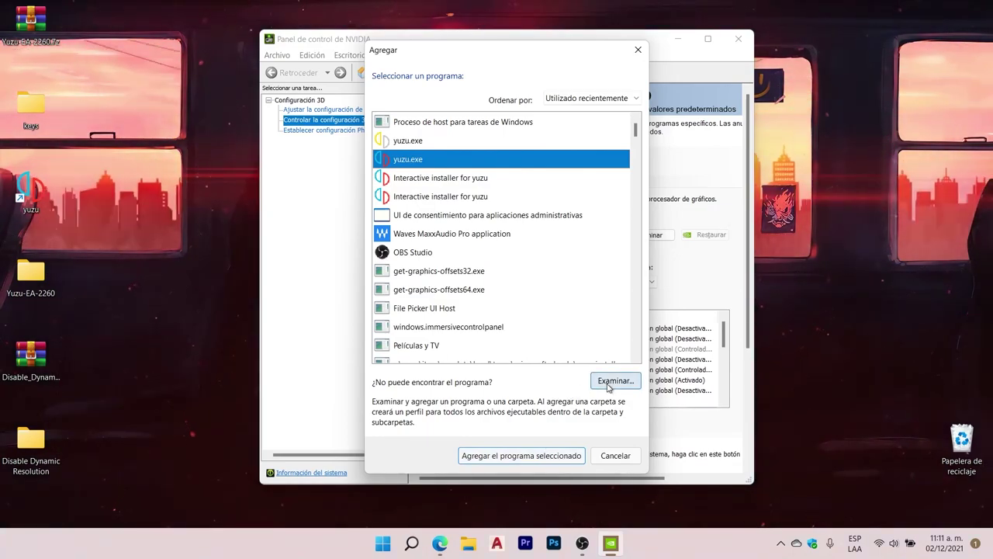
pyautogui.click(609, 386)
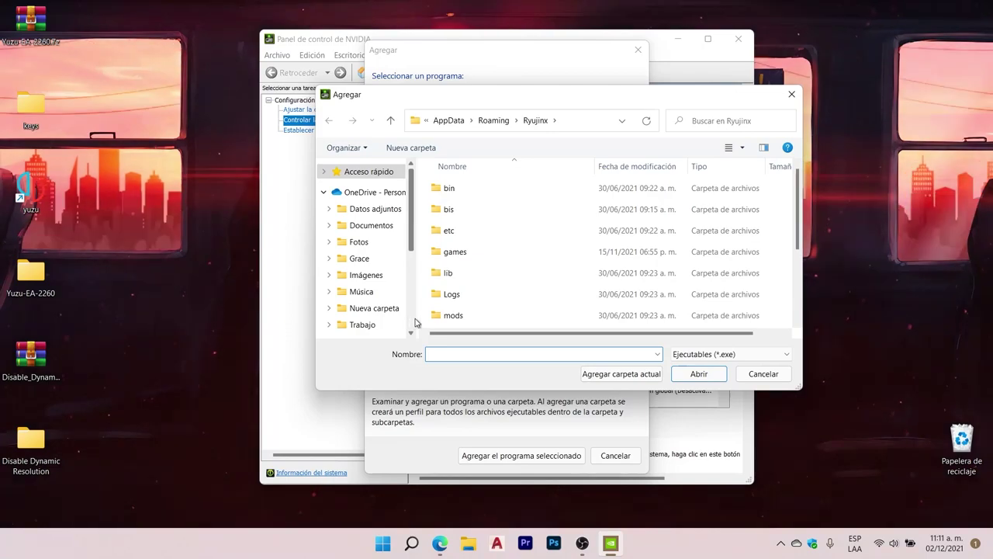
# Launch yuzu from the desktop and open its data folder.
pyautogui.doubleClick(33, 198)
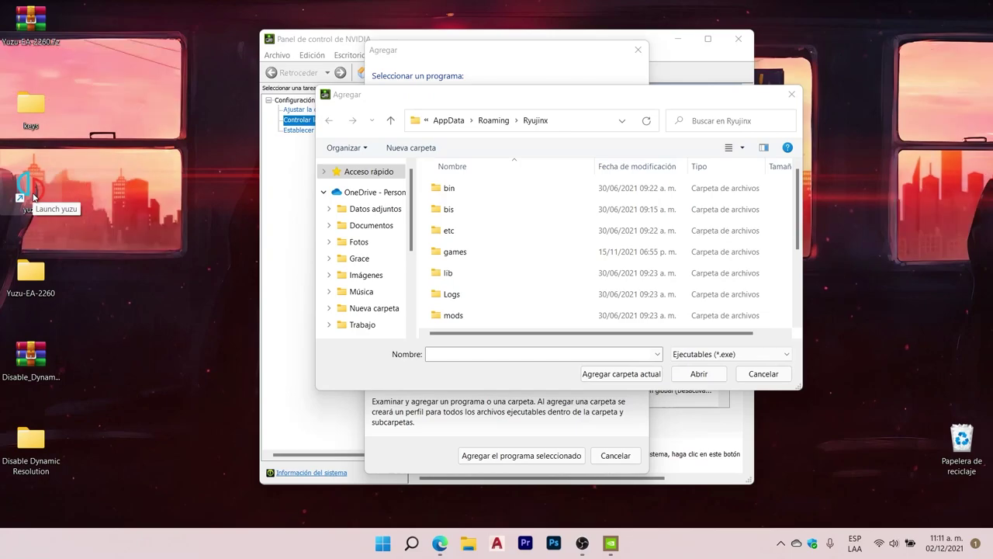
pyautogui.click(233, 94)
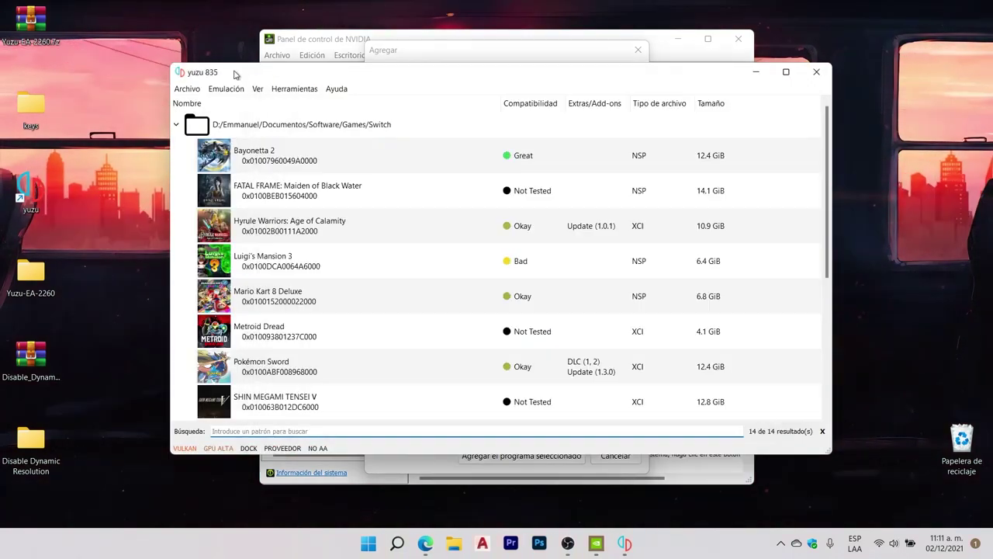
pyautogui.click(187, 89)
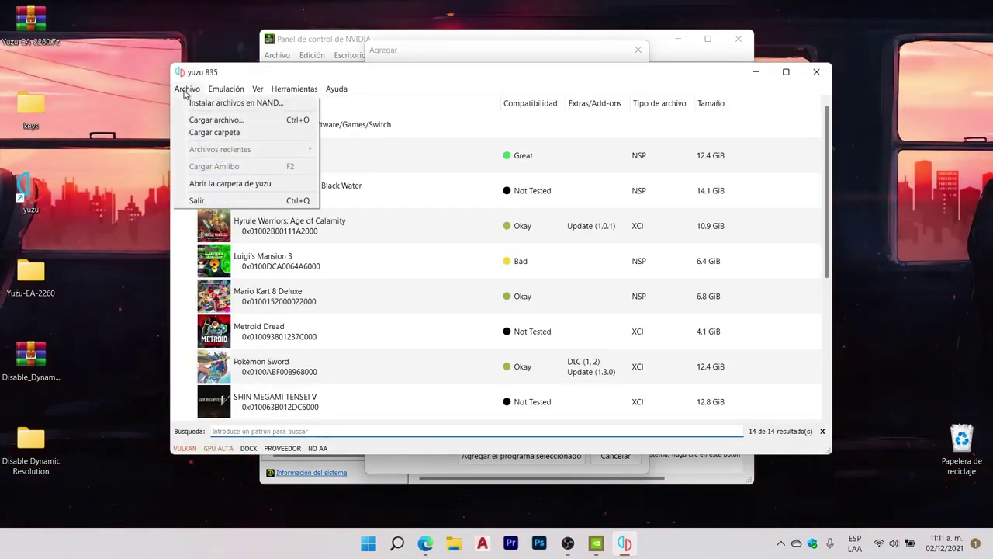
pyautogui.click(238, 184)
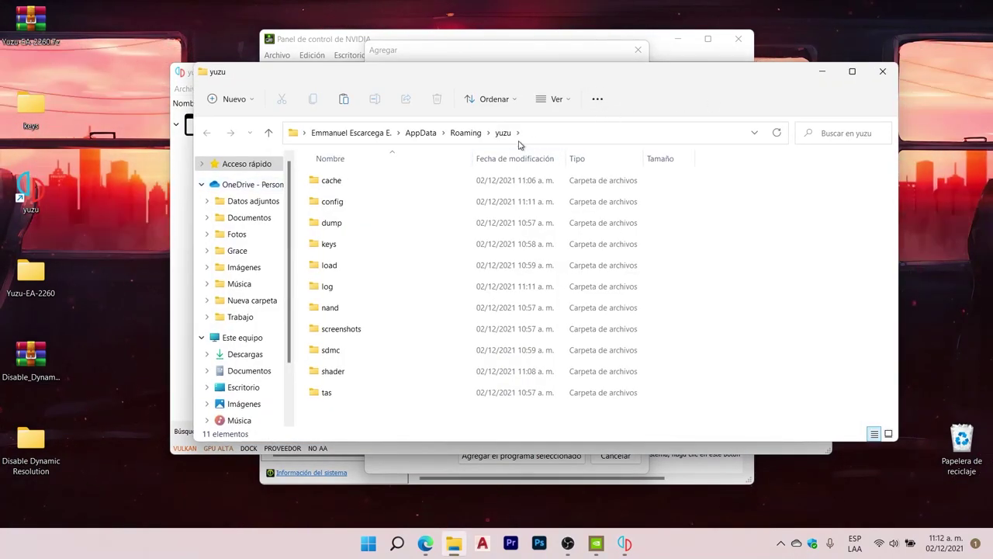
# Go from the yuzu data folder to AppData\Local\yuzu\yuzu-windows-msvc and locate yuzu.exe.
pyautogui.click(428, 133)
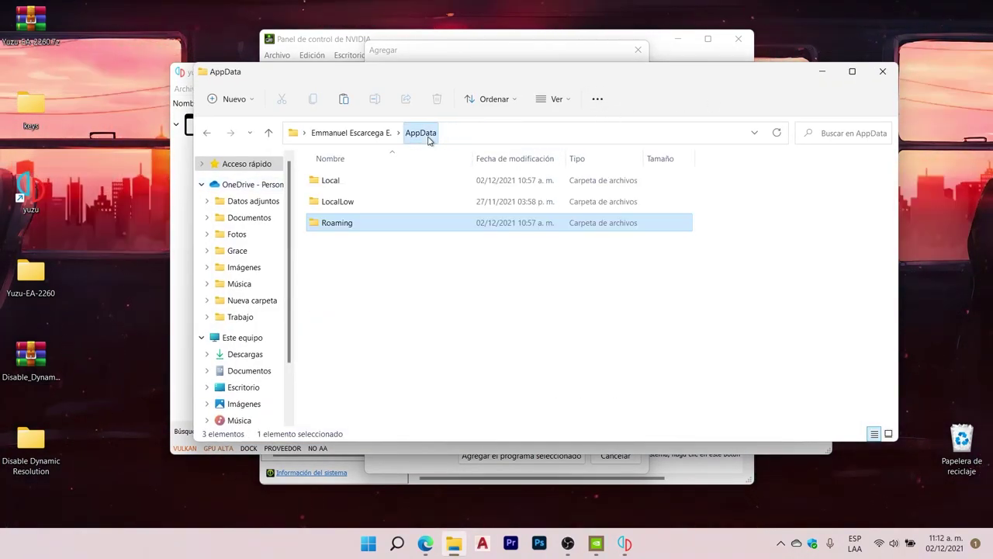
pyautogui.doubleClick(348, 181)
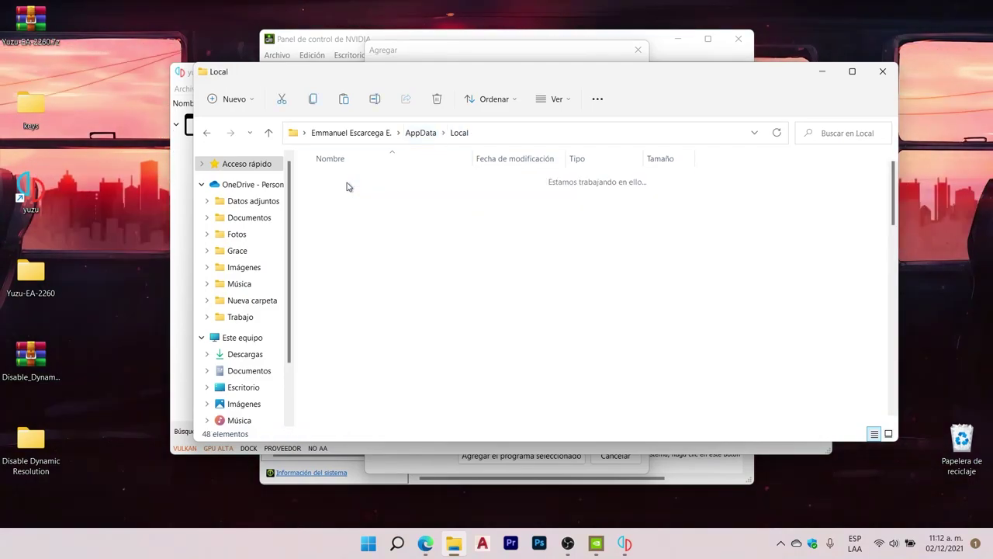
pyautogui.scroll(-12, 375, 281)
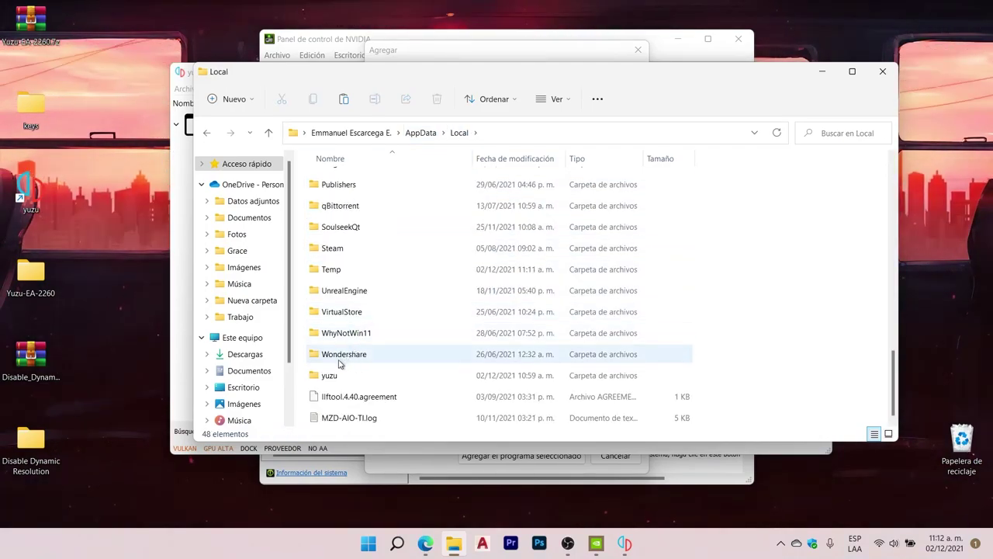
pyautogui.doubleClick(330, 375)
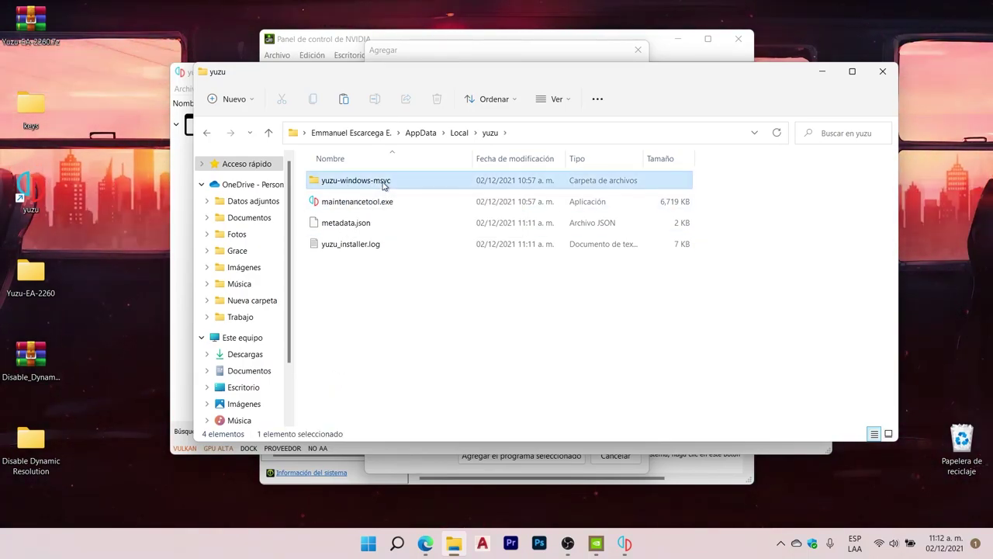
pyautogui.doubleClick(372, 183)
pyautogui.scroll(-10, 392, 202)
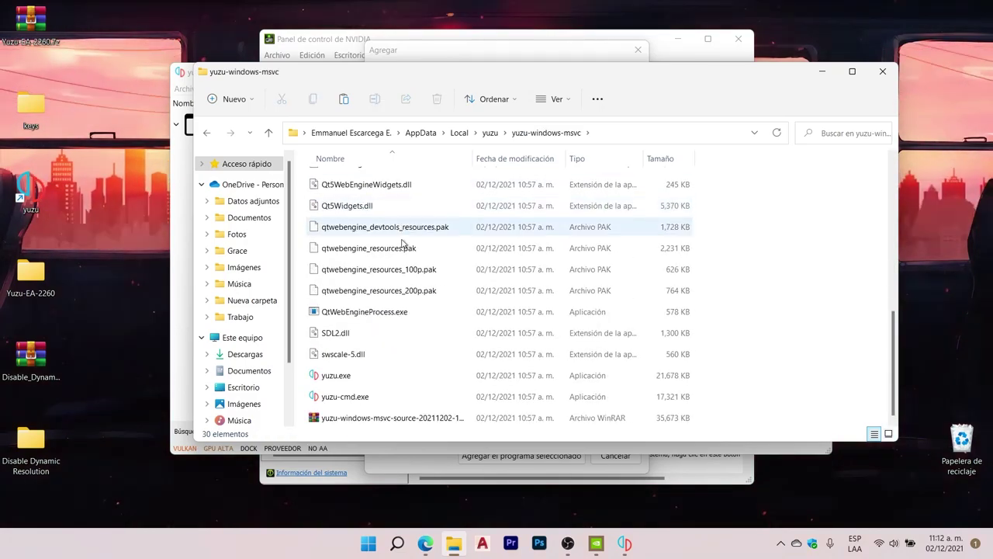
# Copy the path of the yuzu-windows-msvc folder, and close the folder window and yuzu.
pyautogui.click(613, 137)
pyautogui.hotkey('ctrl', 'c')
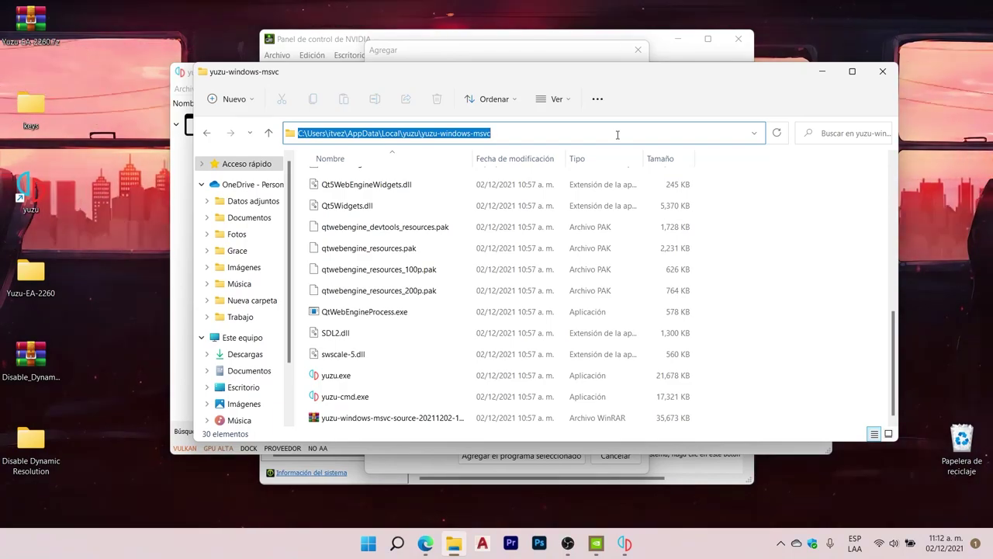
pyautogui.click(877, 74)
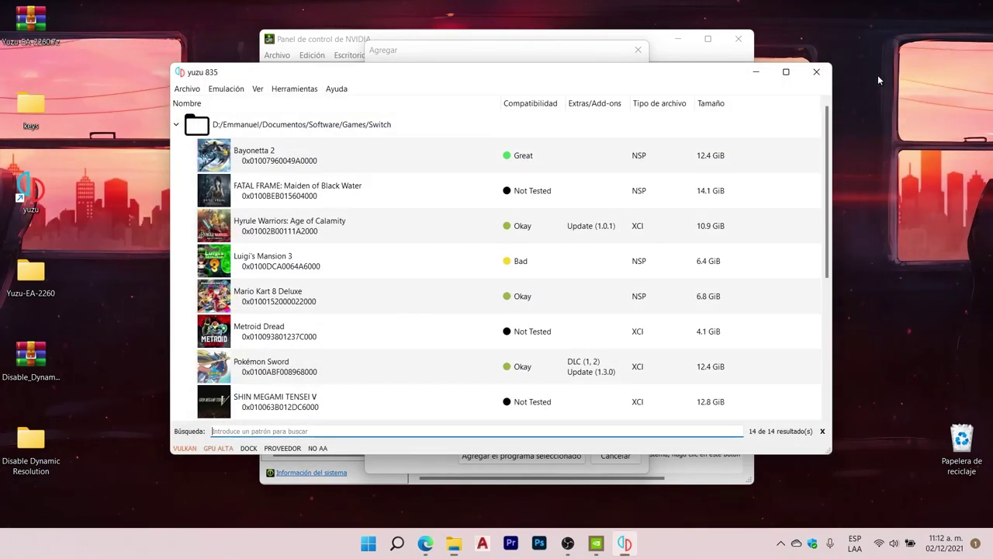
pyautogui.click(815, 72)
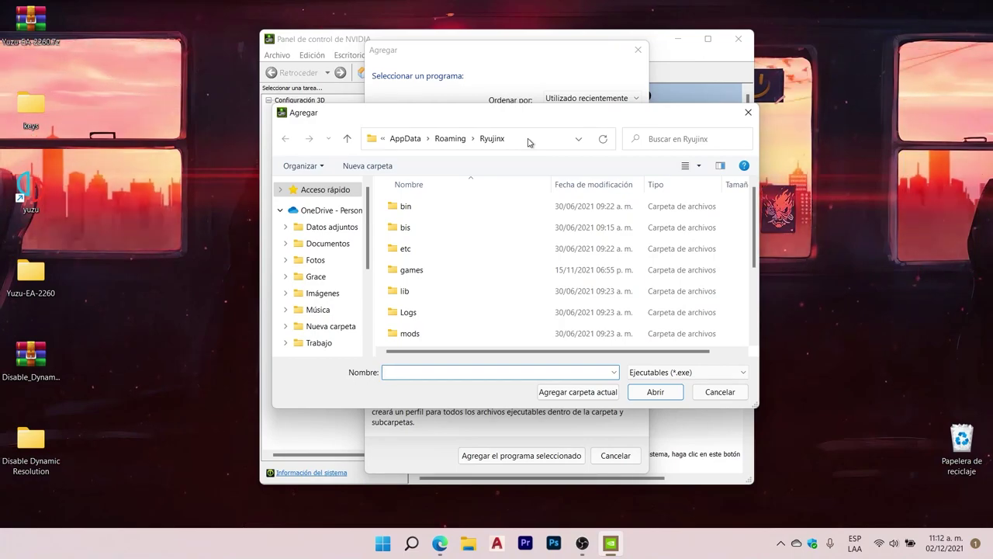
# Go to the copied yuzu-windows-msvc path in the browse dialog and add its yuzu.exe to the program settings.
pyautogui.click(528, 138)
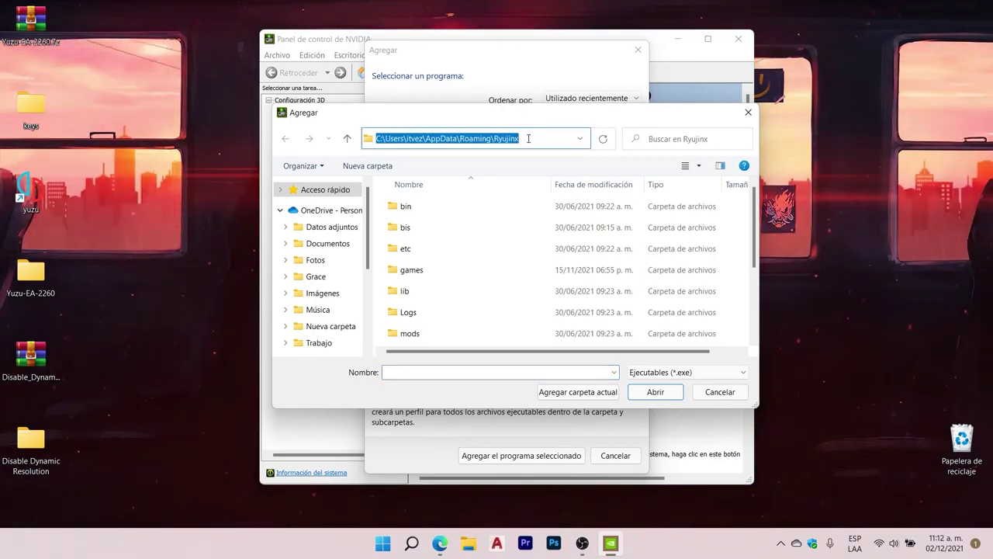
pyautogui.hotkey('ctrl', 'v')
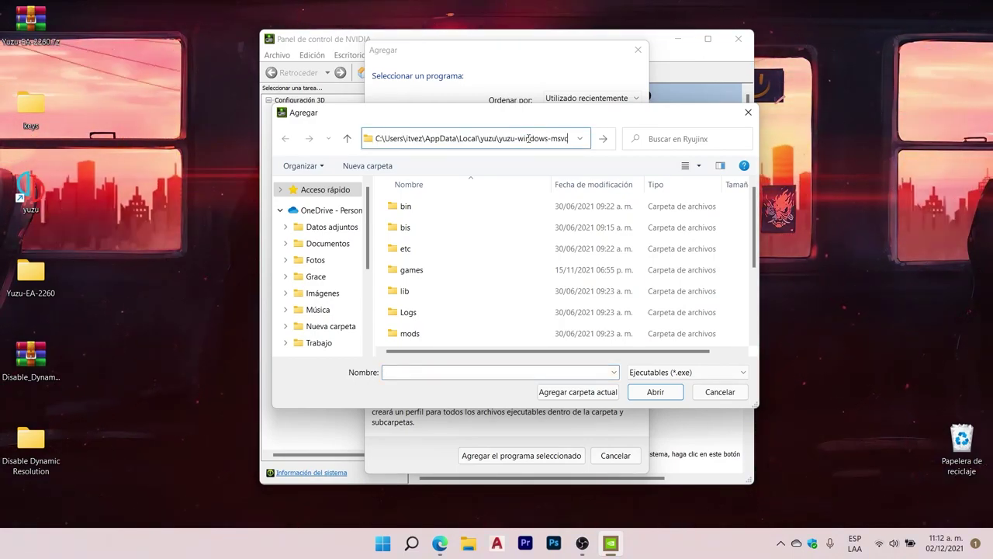
pyautogui.press('Return')
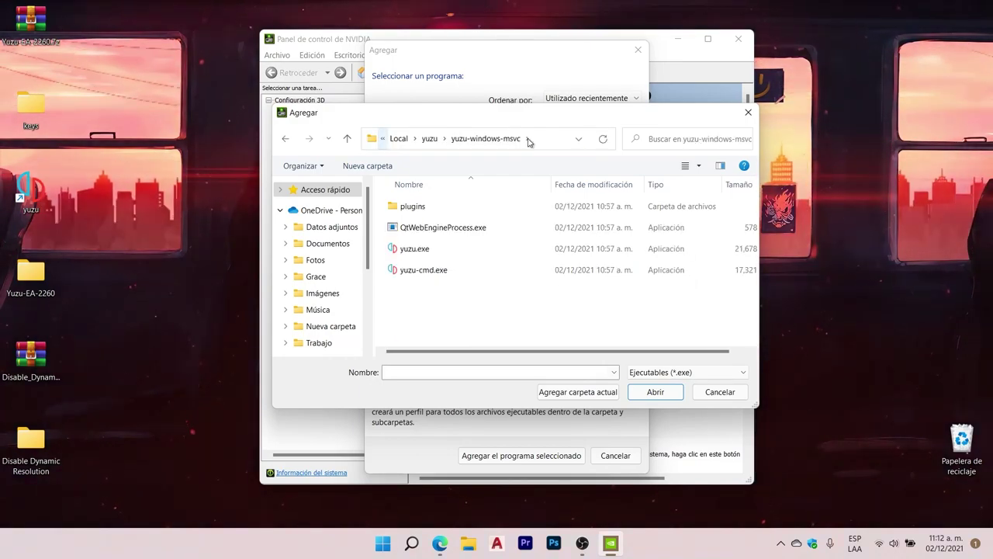
pyautogui.click(424, 253)
pyautogui.click(656, 392)
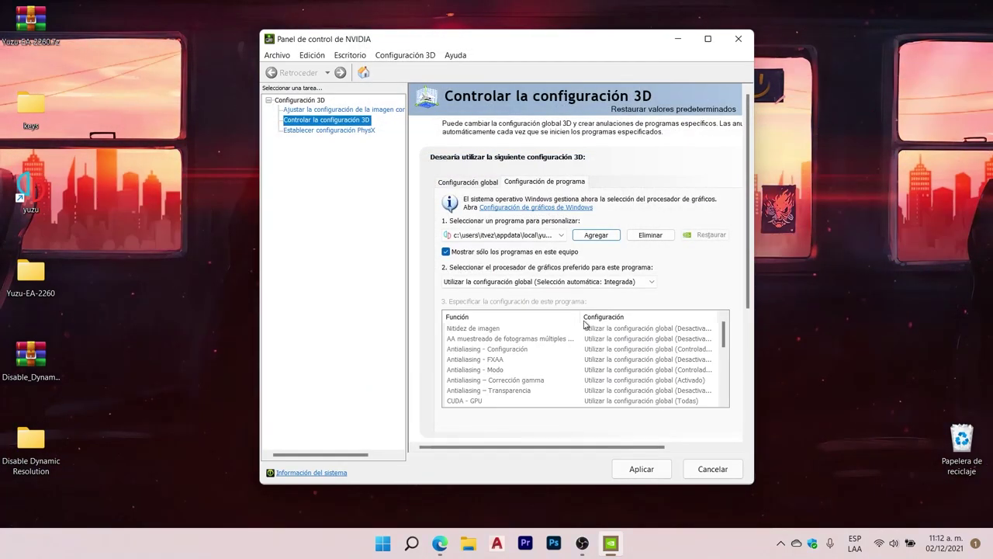
# Add the Early Access yuzu.exe from the desktop folder Yuzu-EA-2260\yuzu-windows-msvc-early-access to the program settings.
pyautogui.click(595, 239)
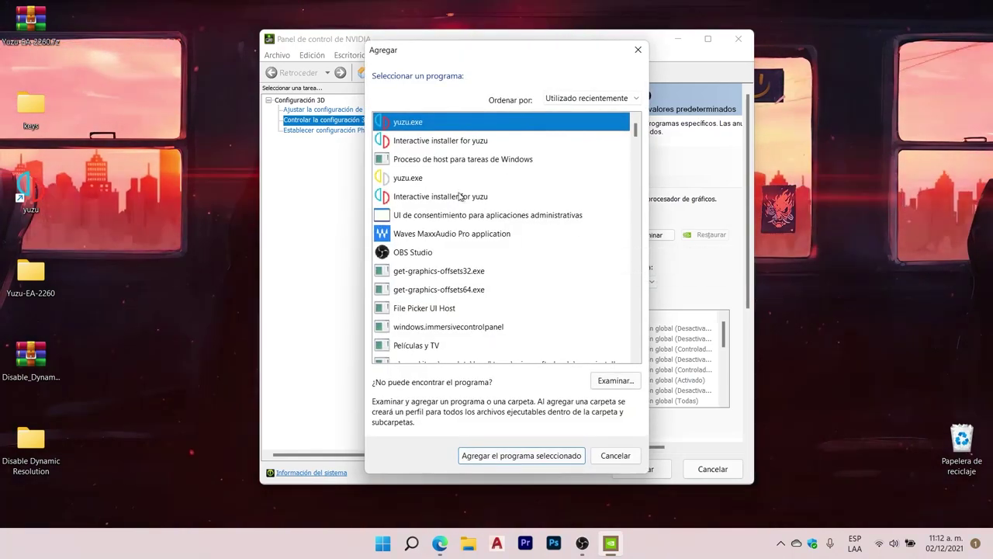
pyautogui.click(595, 382)
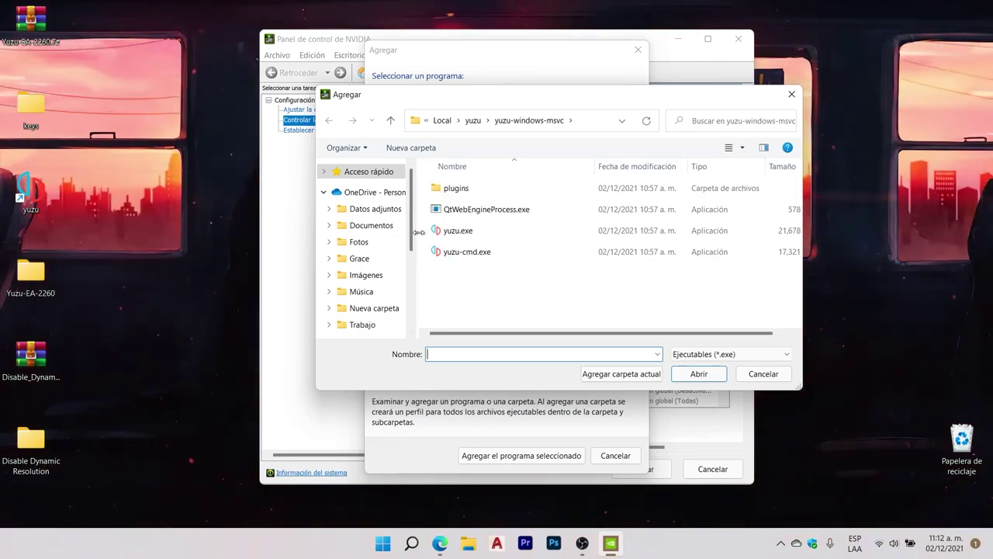
pyautogui.scroll(-3, 414, 277)
pyautogui.scroll(-1, 414, 277)
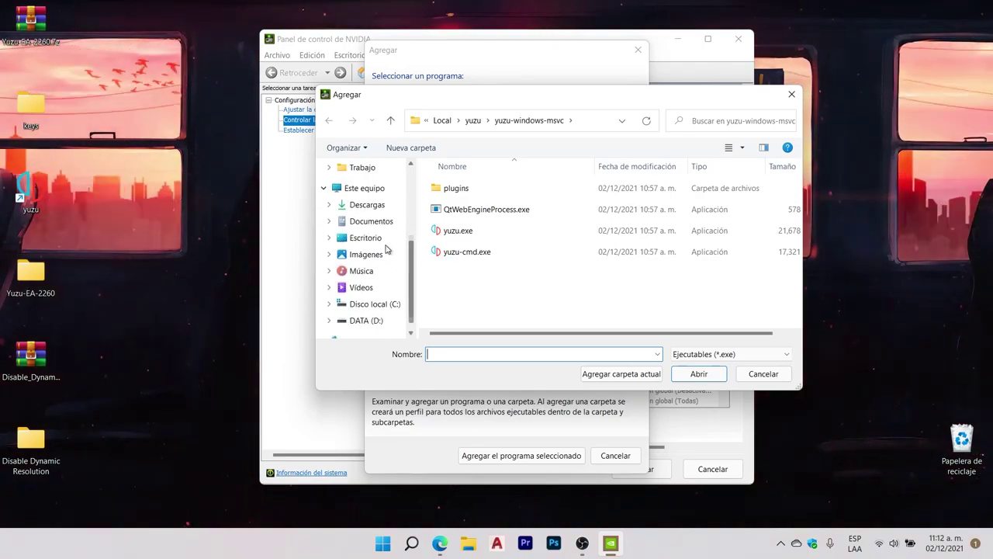
pyautogui.click(368, 237)
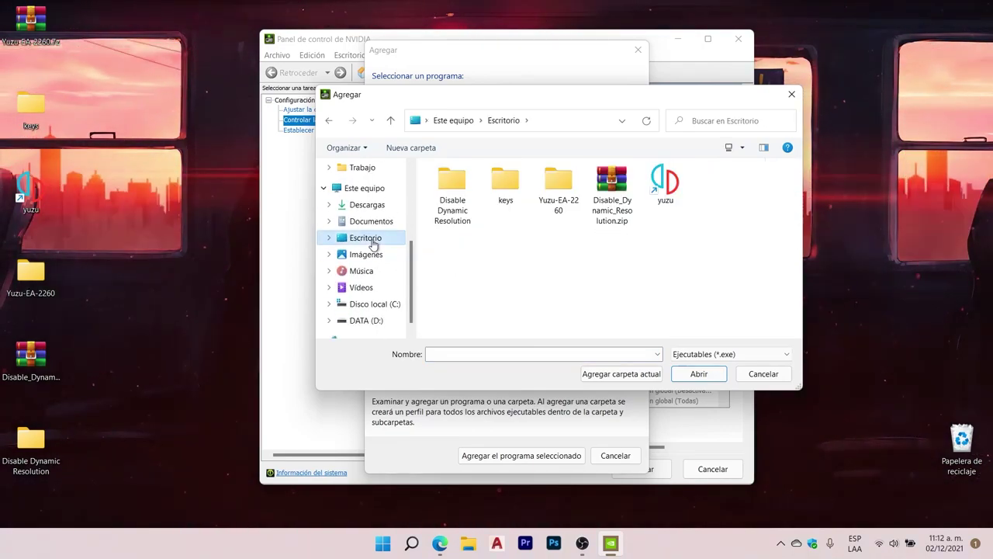
pyautogui.doubleClick(566, 208)
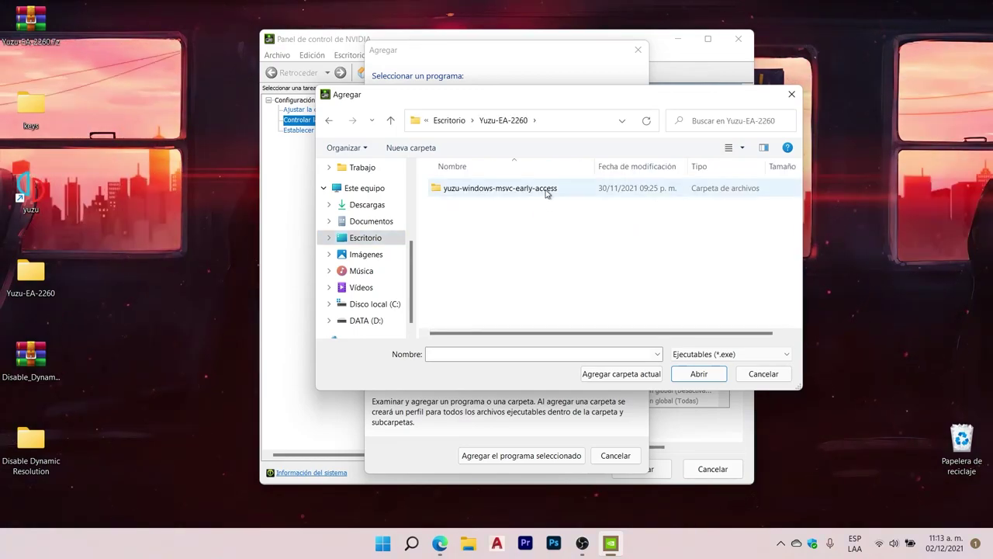
pyautogui.doubleClick(544, 189)
pyautogui.click(456, 230)
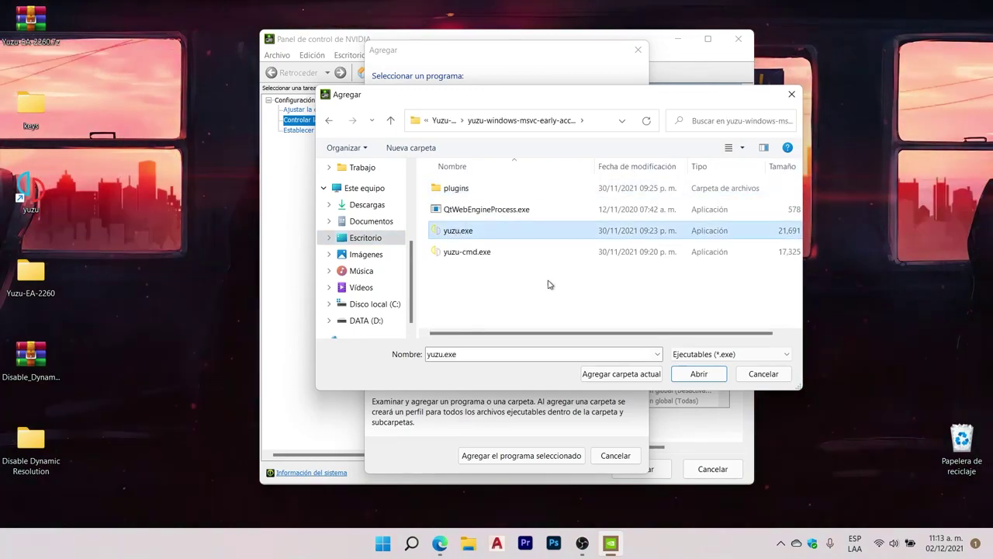
pyautogui.click(698, 374)
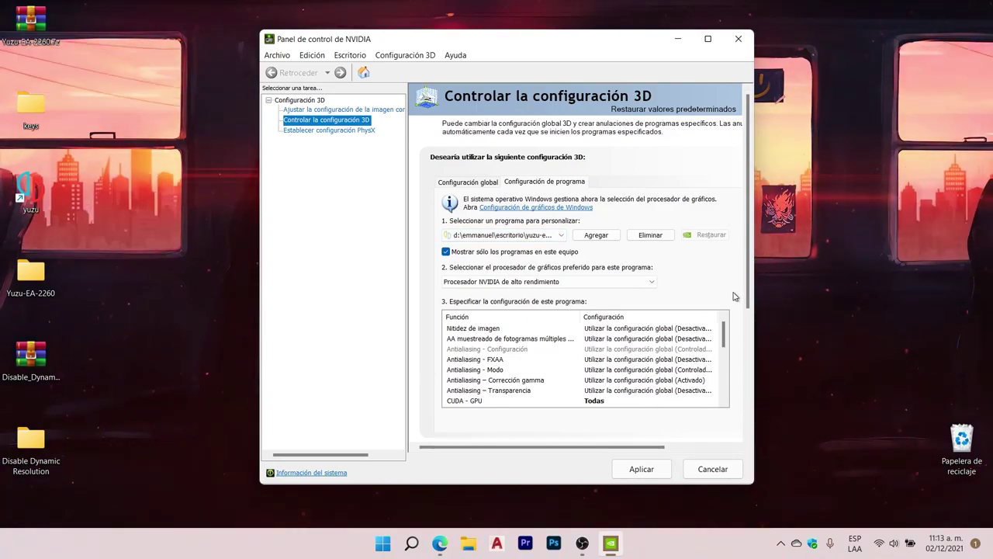
# Review the Early Access yuzu's 3D settings, including CUDA, texture filtering, OpenGL rendering GPU, power management, threaded optimization and vertical sync.
pyautogui.moveTo(725, 330); pyautogui.dragTo(727, 338)
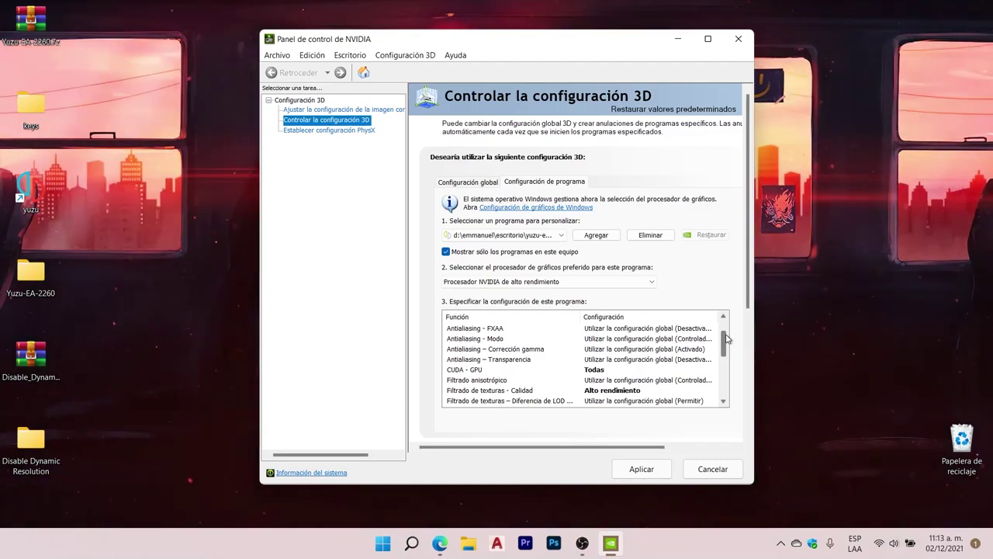
pyautogui.moveTo(728, 337); pyautogui.dragTo(728, 348)
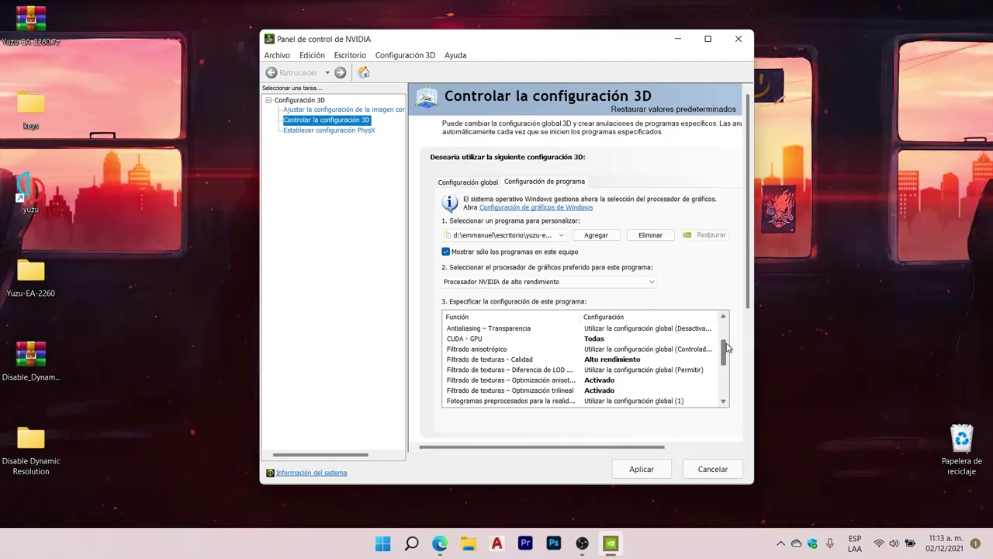
pyautogui.moveTo(728, 349); pyautogui.dragTo(729, 359)
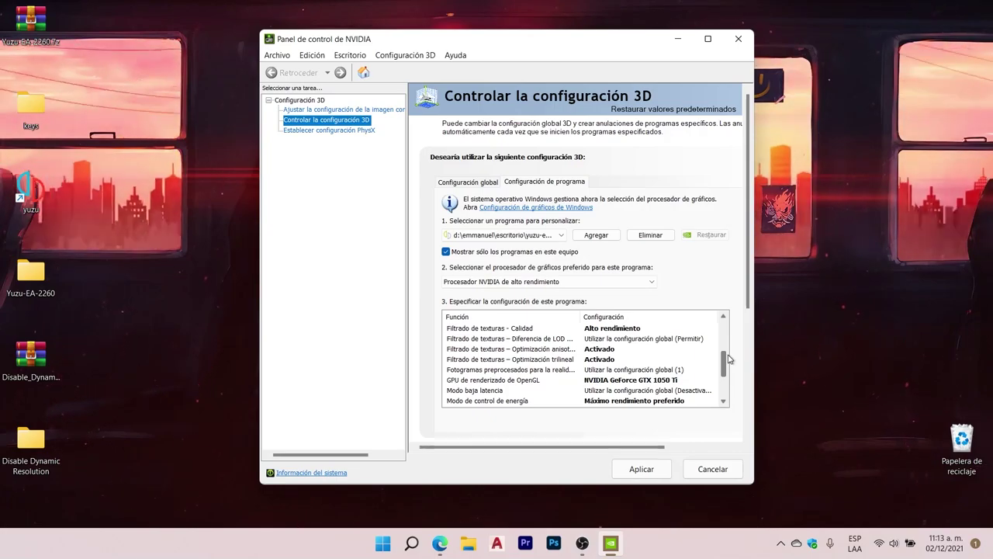
pyautogui.moveTo(728, 359); pyautogui.dragTo(729, 371)
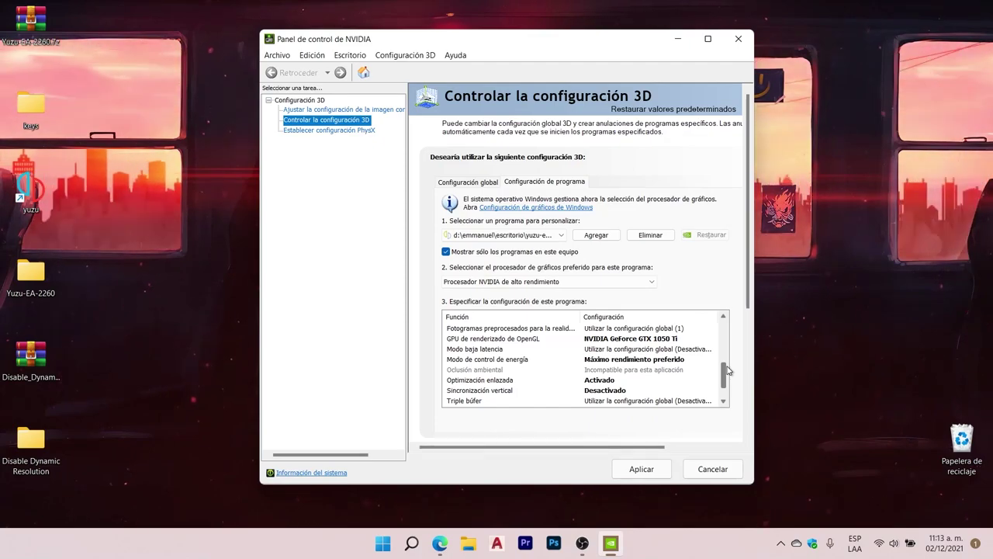
pyautogui.moveTo(729, 371); pyautogui.dragTo(728, 377)
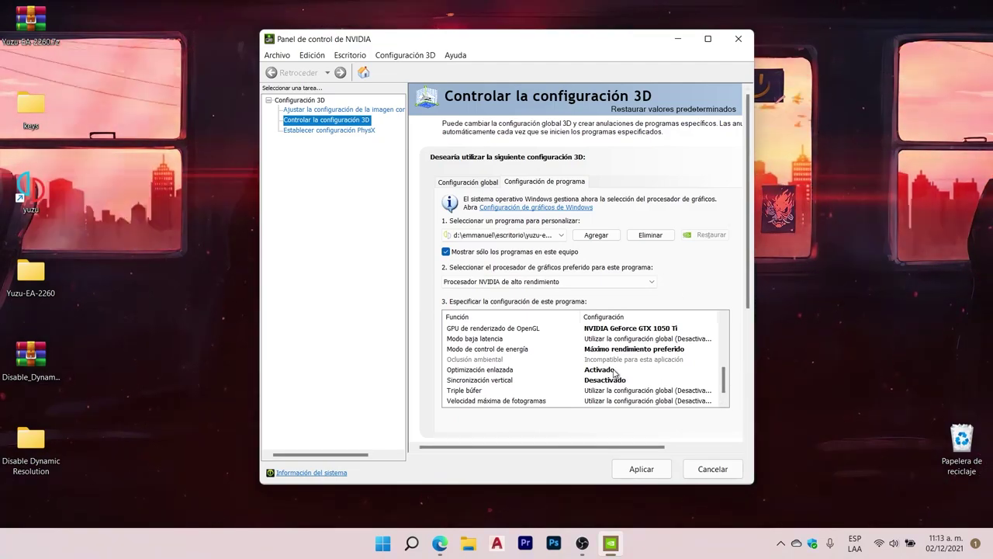
# Apply the Early Access yuzu's 3D settings and close the NVIDIA Control Panel.
pyautogui.click(643, 471)
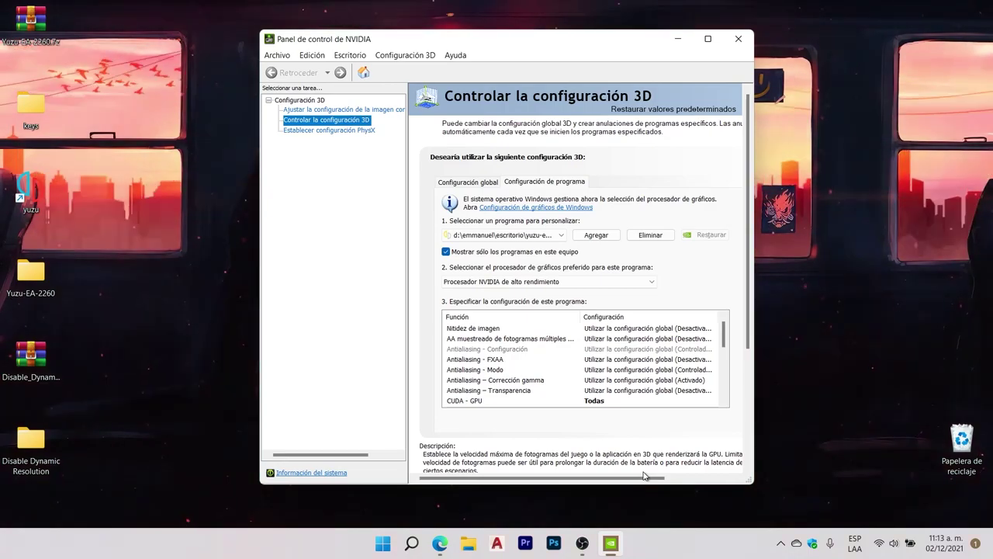
pyautogui.click(736, 39)
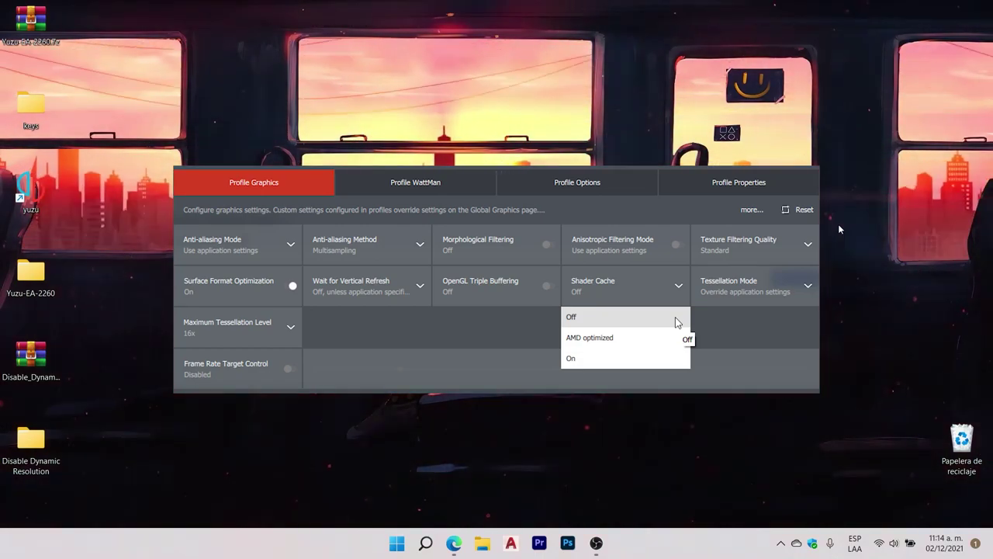
pyautogui.hotkey('alt', 'r')
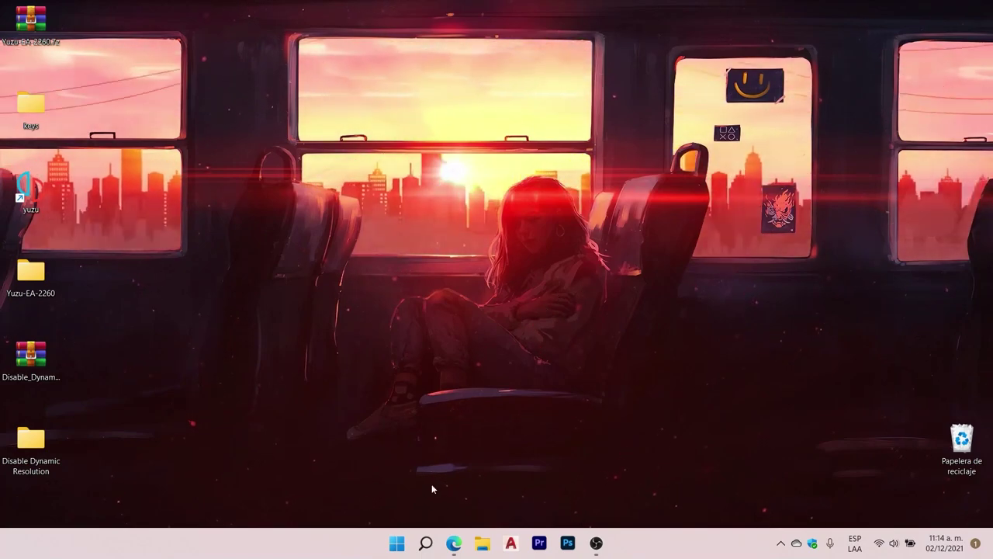
# Find the Windows advanced system settings and open the virtual memory configuration within the advanced performance options.
pyautogui.click(426, 544)
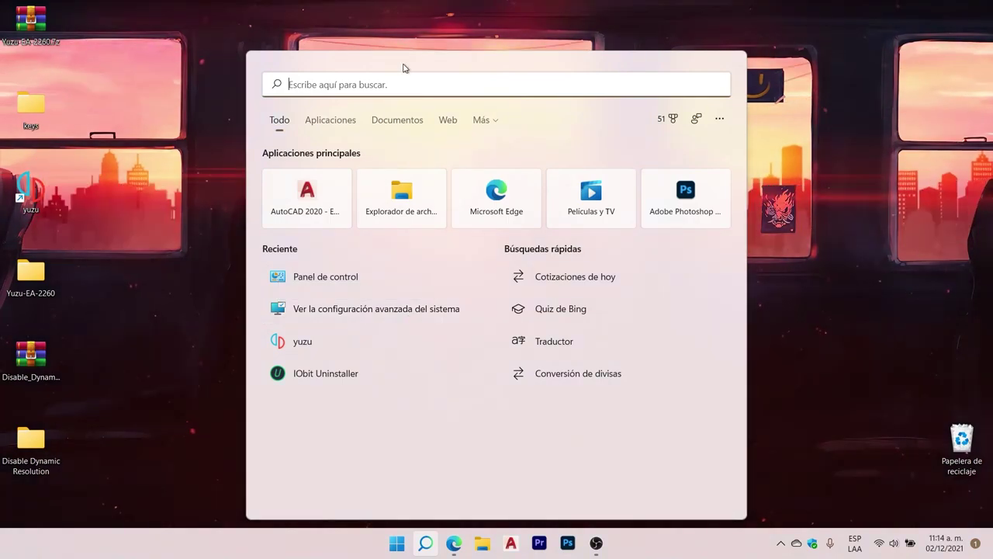
pyautogui.write('ver la')
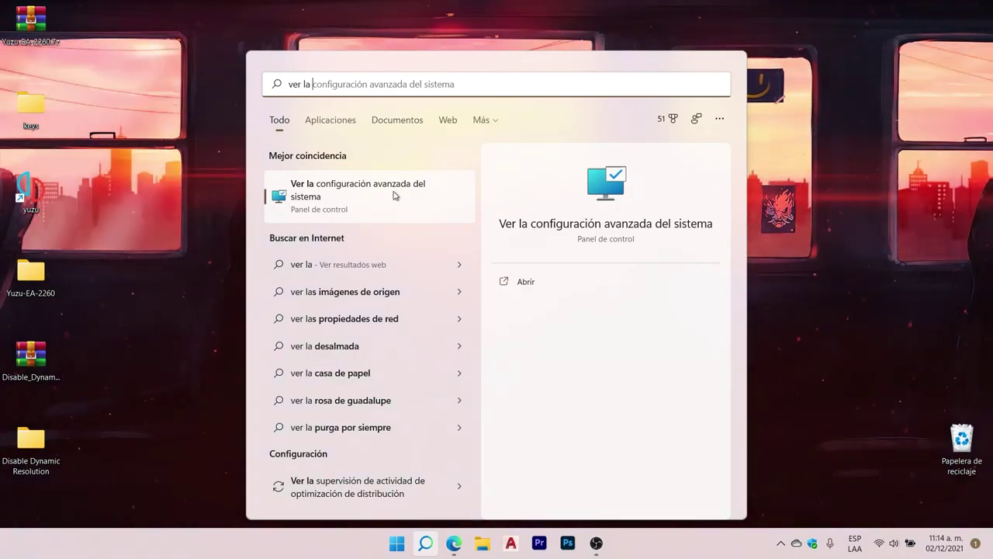
pyautogui.click(383, 198)
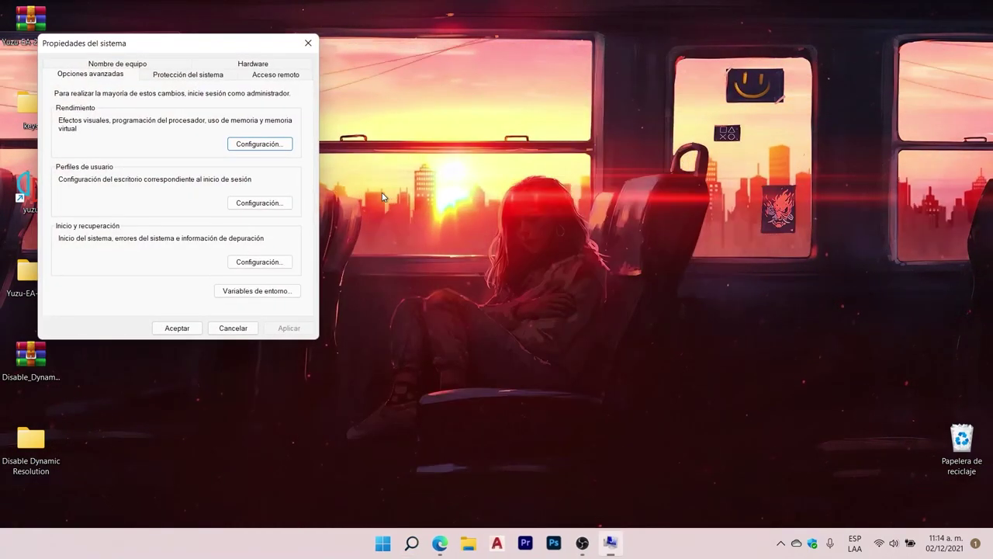
pyautogui.moveTo(223, 47); pyautogui.dragTo(548, 126)
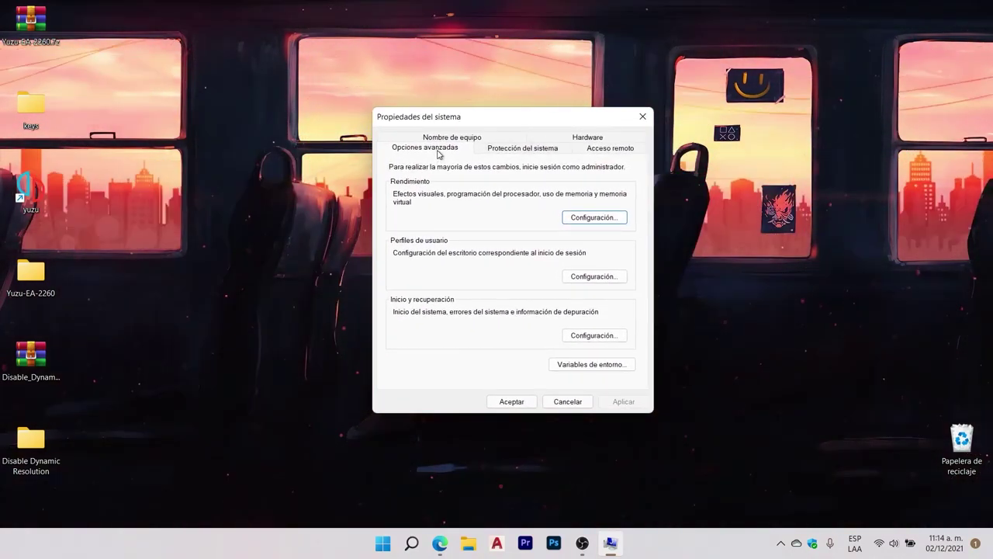
pyautogui.click(594, 218)
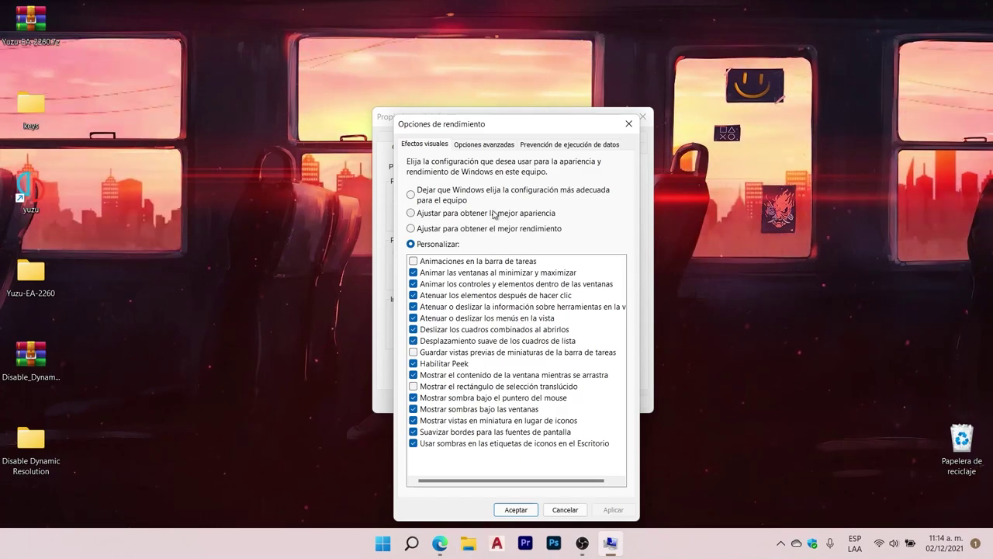
pyautogui.click(485, 146)
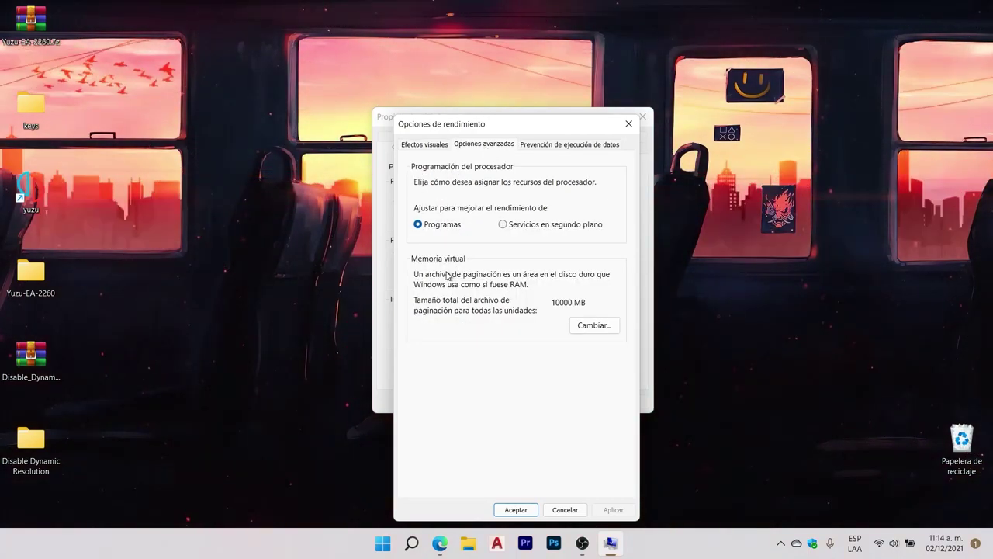
pyautogui.click(594, 325)
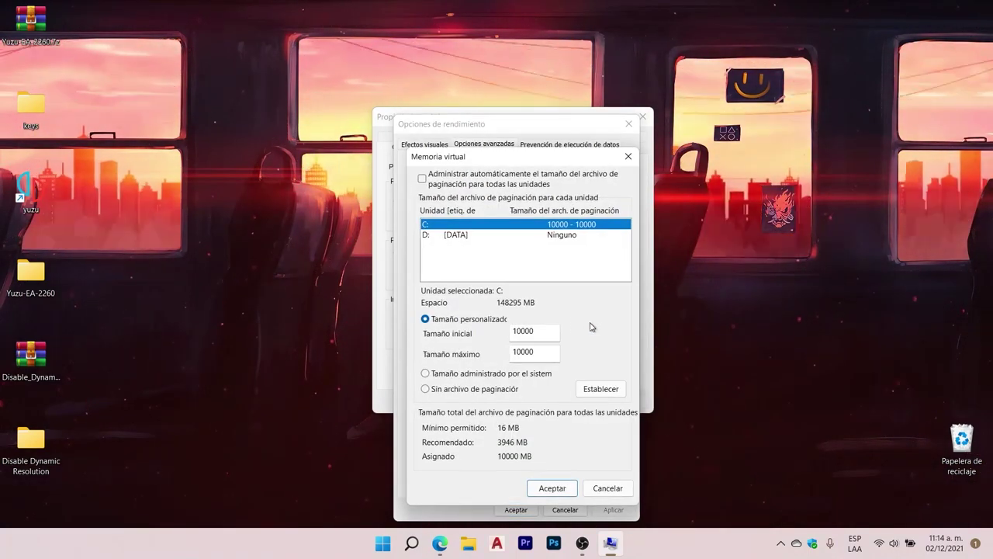
# Leave automatic paging file management off, with a custom initial and maximum size of 10000 MB on drive C:, and accept the system dialogs.
pyautogui.click(423, 179)
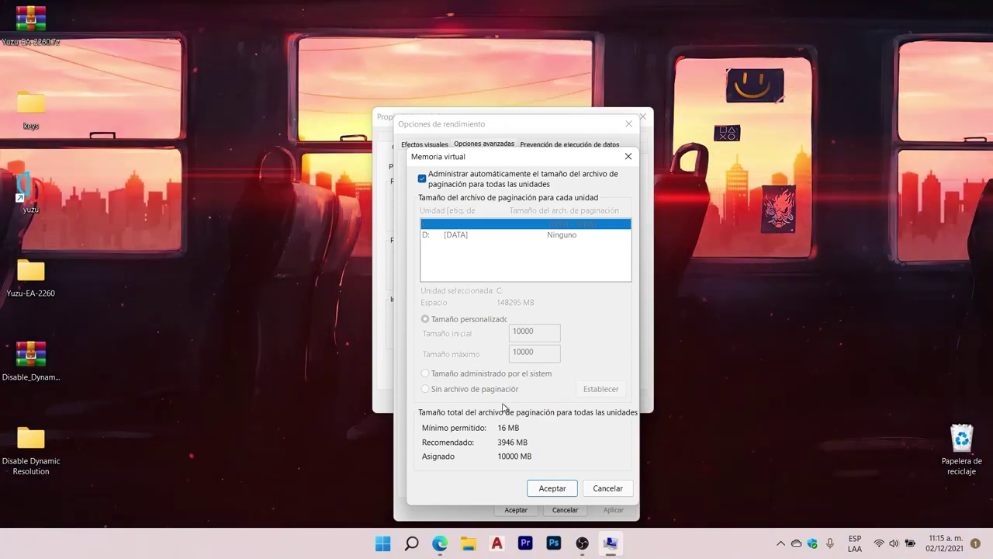
pyautogui.click(422, 179)
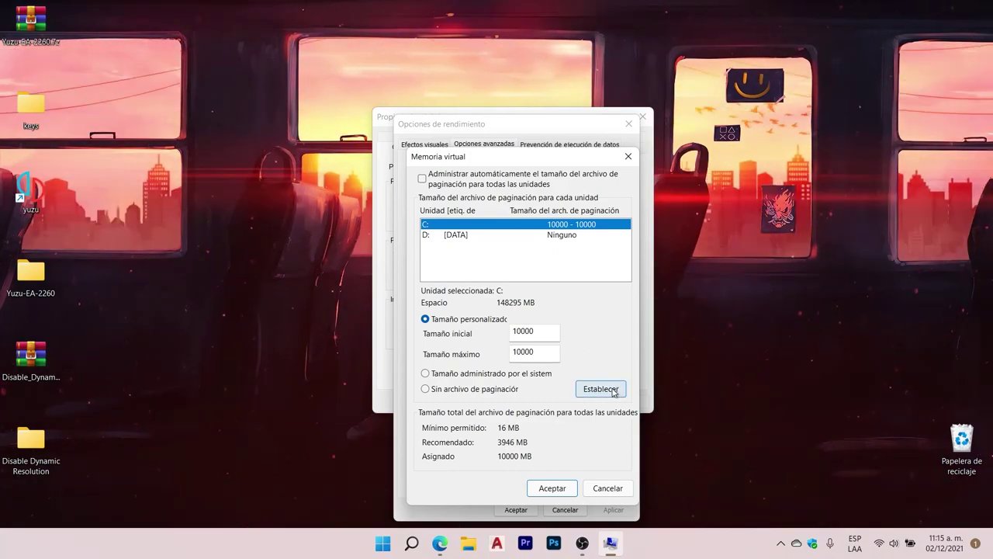
pyautogui.click(553, 489)
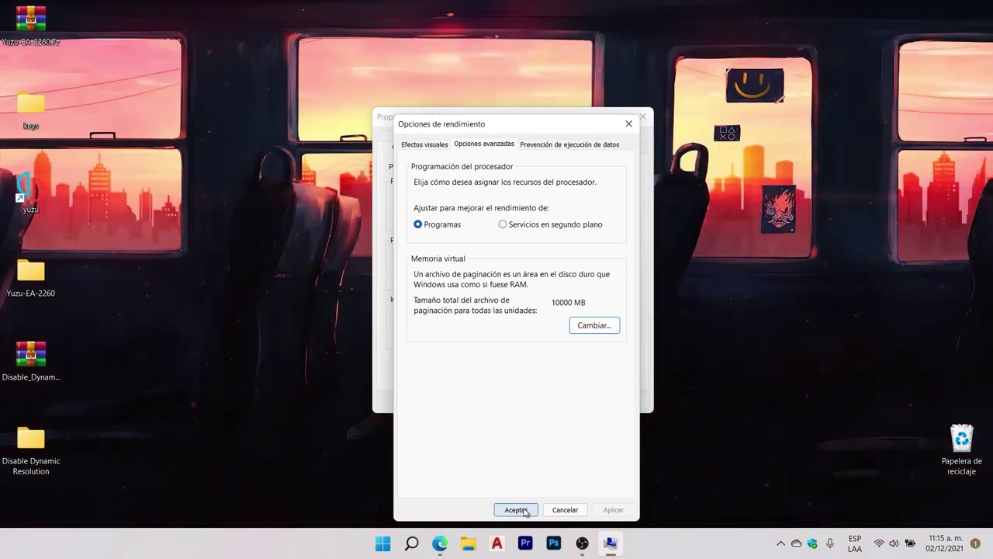
pyautogui.click(516, 509)
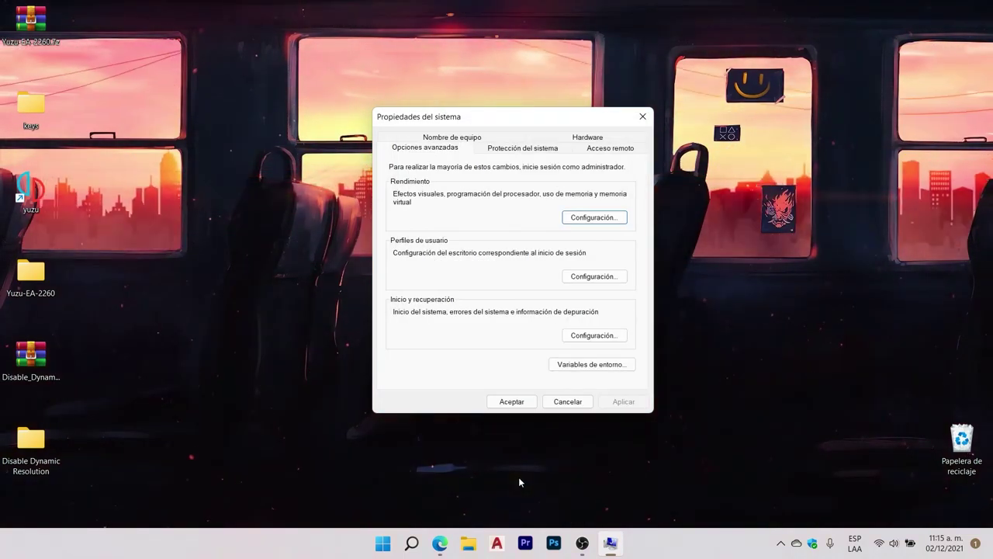
pyautogui.click(515, 405)
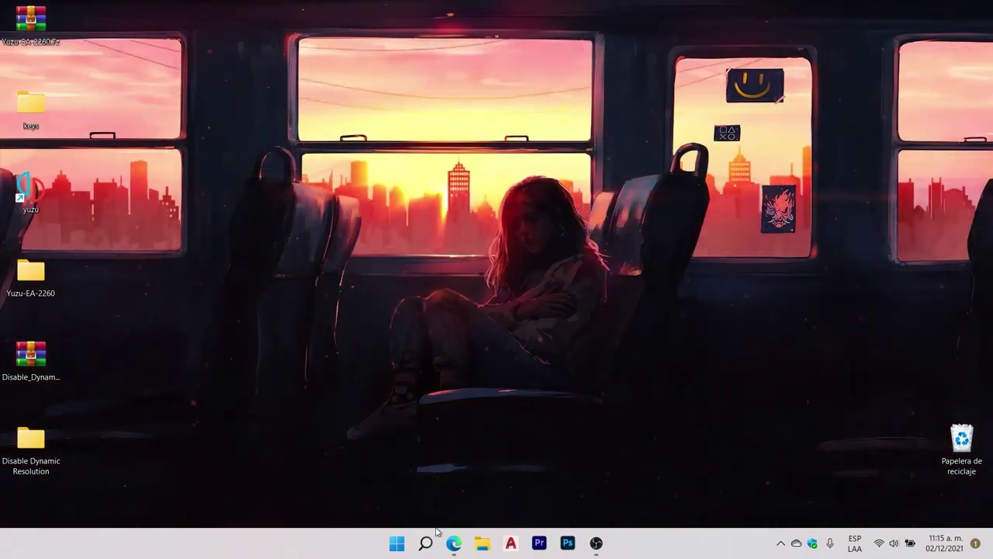
# Open the Windows Control Panel and go to the power options under Sistema y seguridad.
pyautogui.click(426, 546)
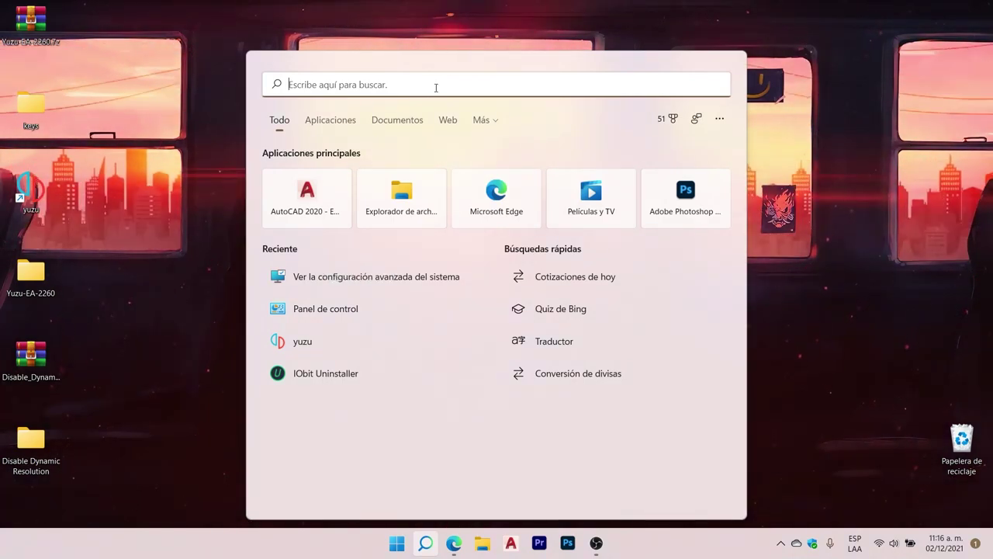
pyautogui.write('panel')
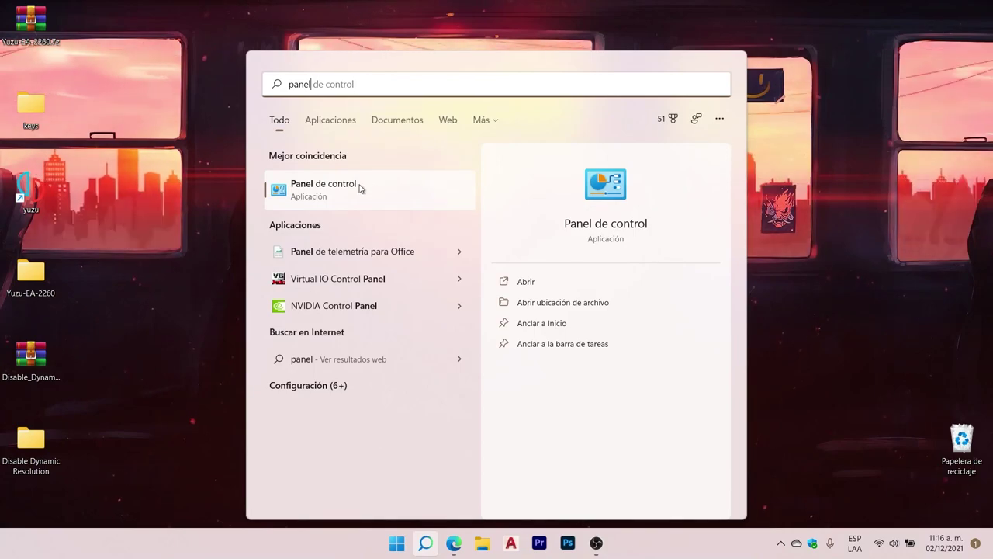
pyautogui.click(361, 189)
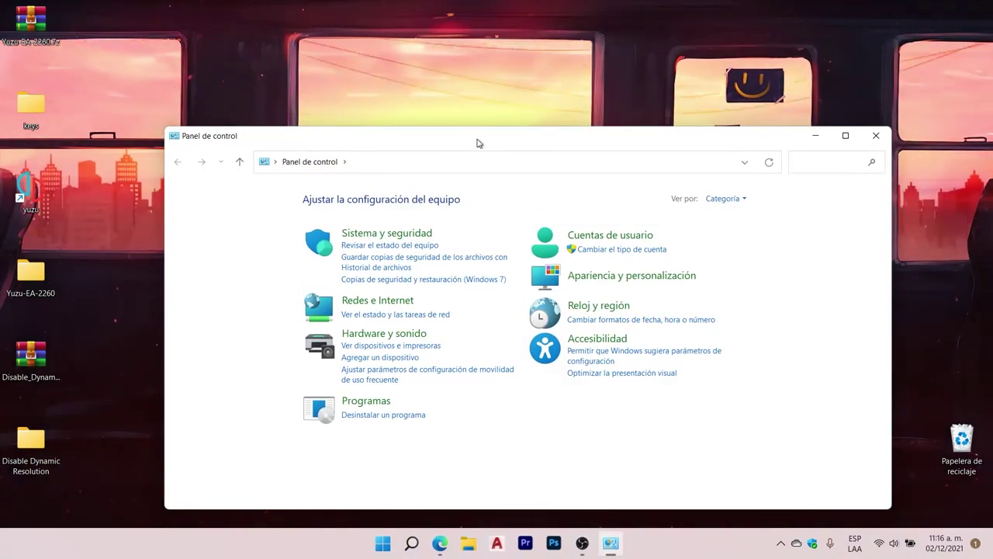
pyautogui.moveTo(479, 143); pyautogui.dragTo(466, 69)
pyautogui.click(387, 162)
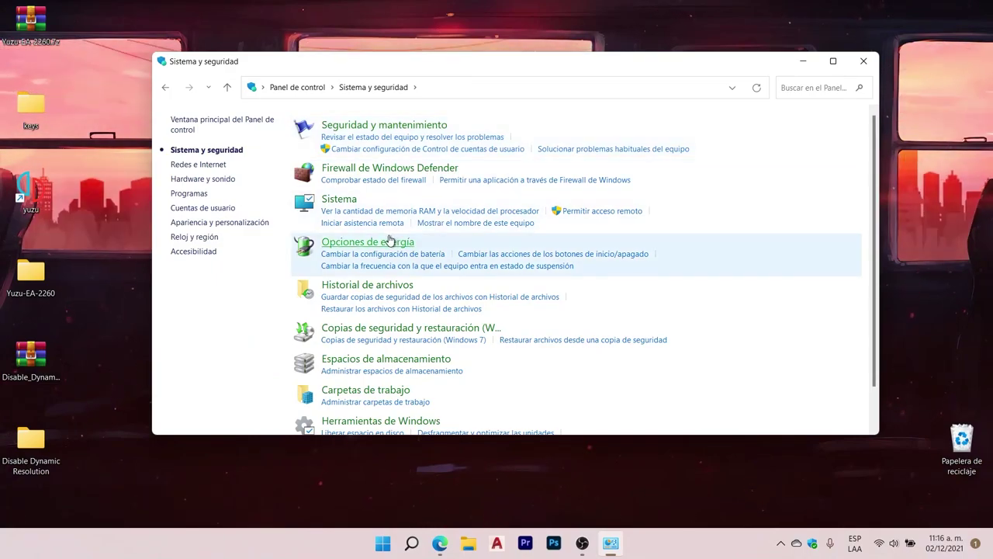
pyautogui.click(390, 242)
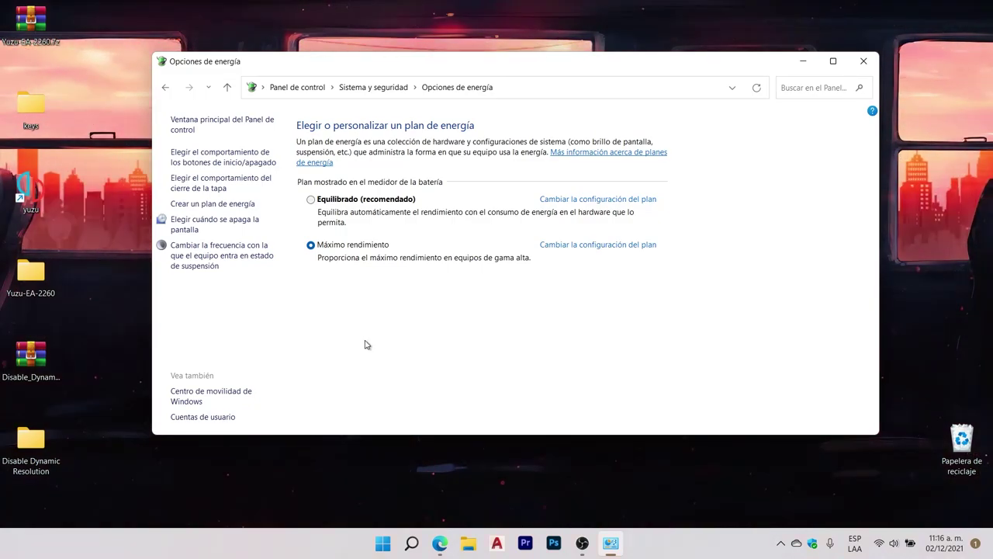
# Set the power plan to Máximo rendimiento and close the power options.
pyautogui.click(326, 198)
pyautogui.click(311, 245)
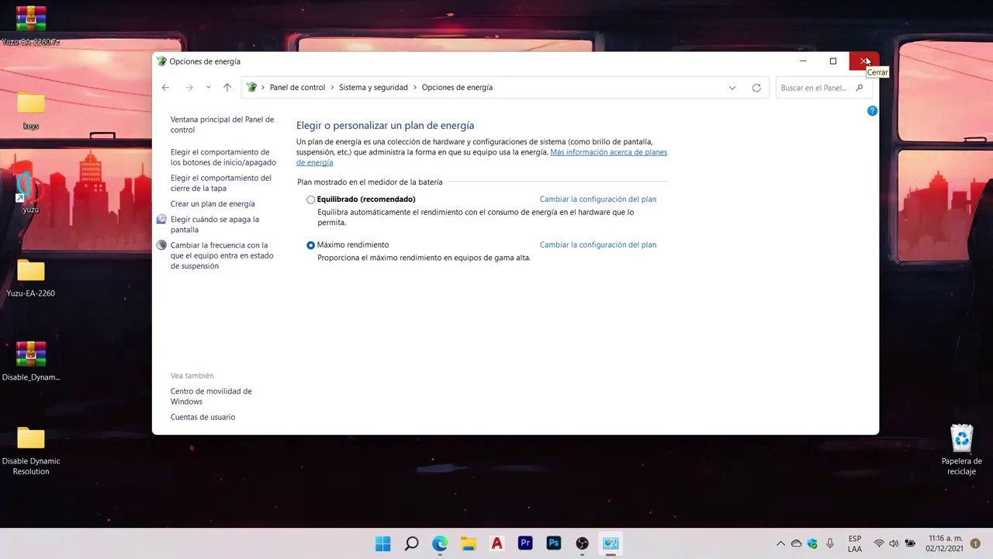
pyautogui.click(866, 61)
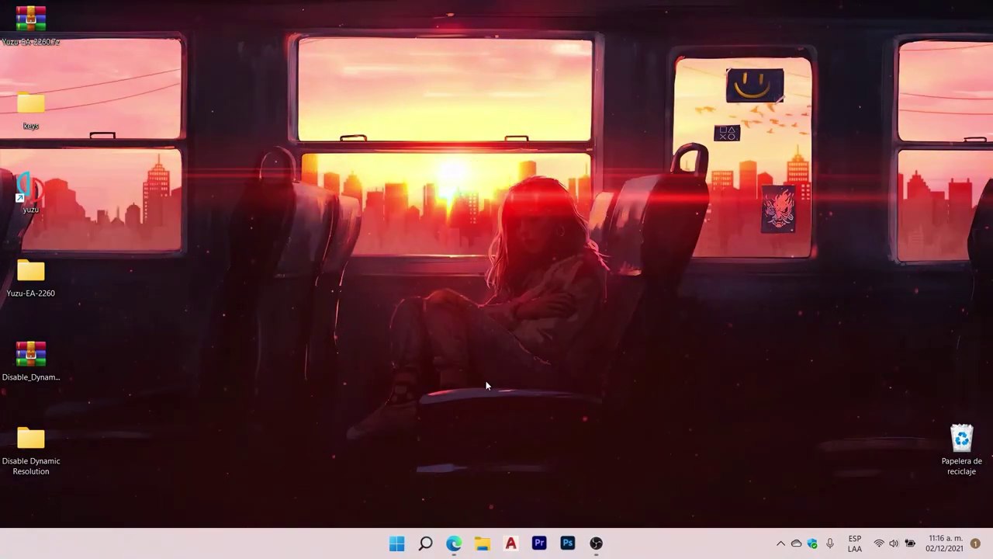
# Open Windows Settings, search for "Grá" and go to the Configuración de gráficos page.
pyautogui.click(396, 543)
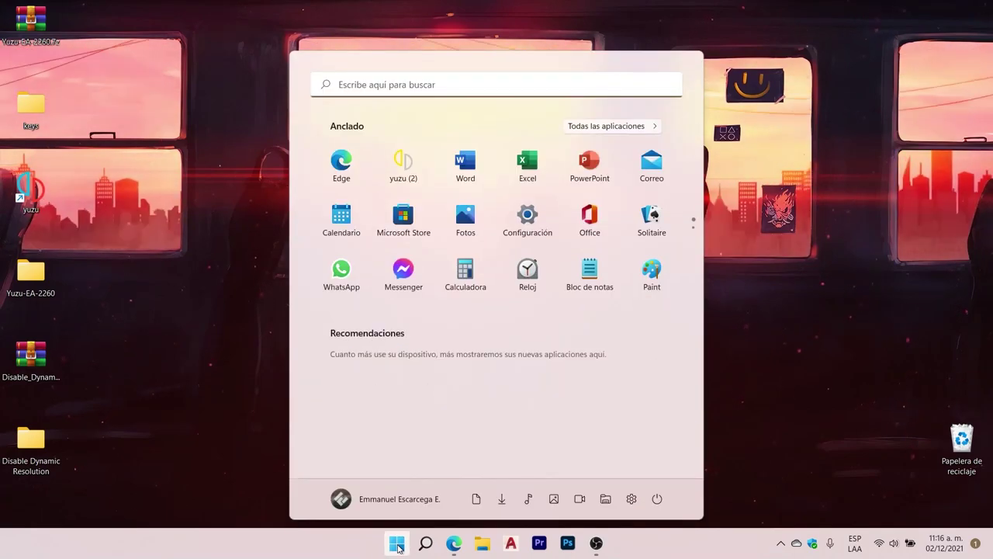
pyautogui.click(526, 216)
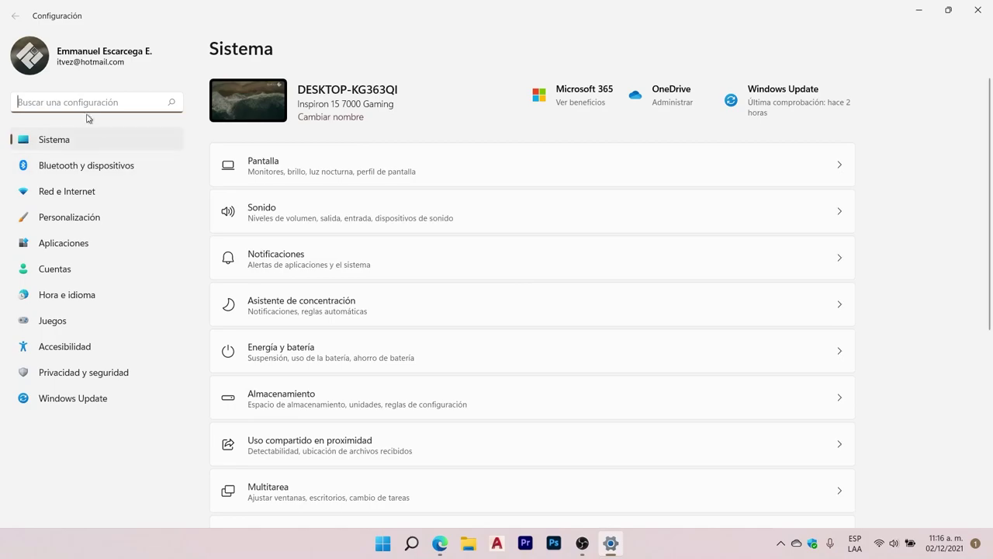
pyautogui.write('Gr')
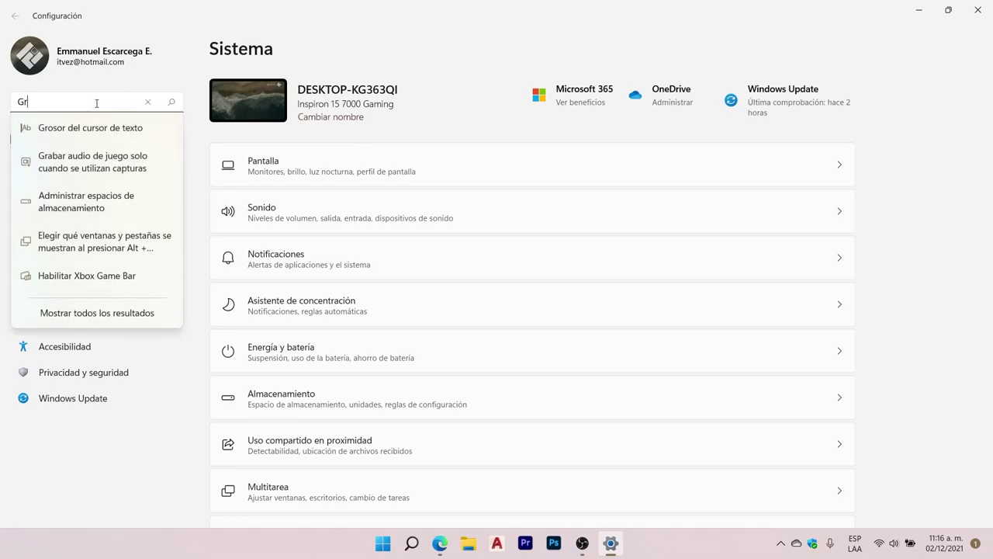
pyautogui.write('á')
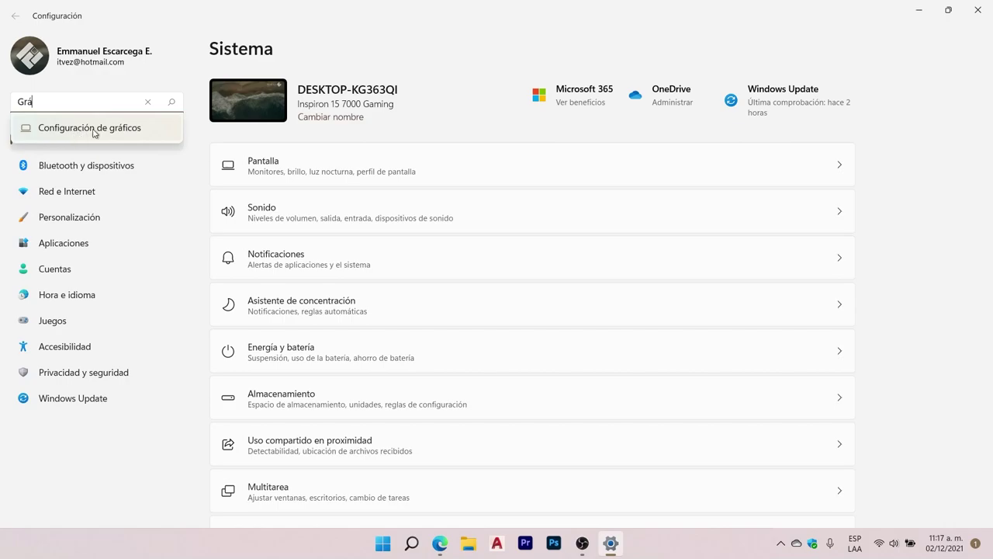
pyautogui.click(103, 129)
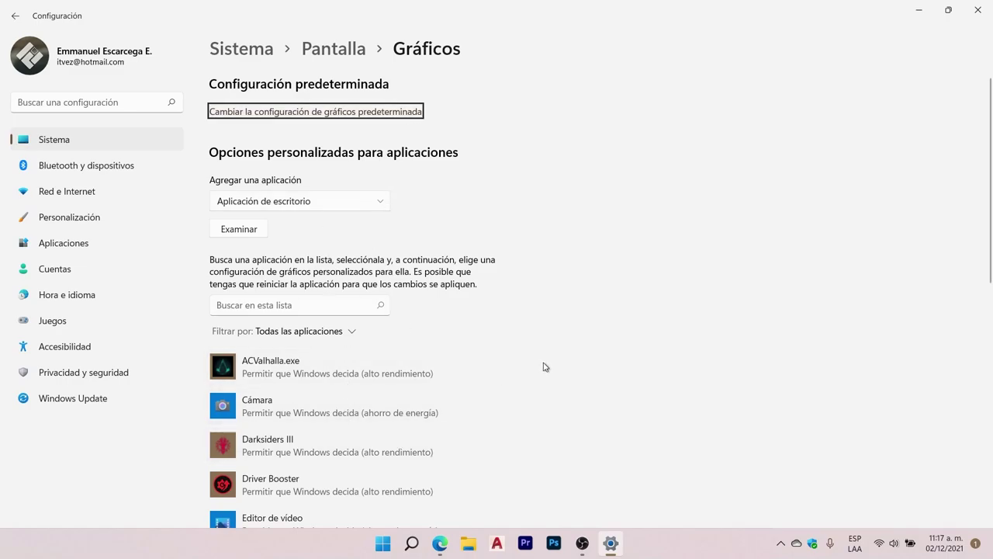
# Add the desktop application yuzu.exe from the user's AppData\Local\yuzu\yuzu-windows-msvc folder to the custom graphics options.
pyautogui.click(299, 206)
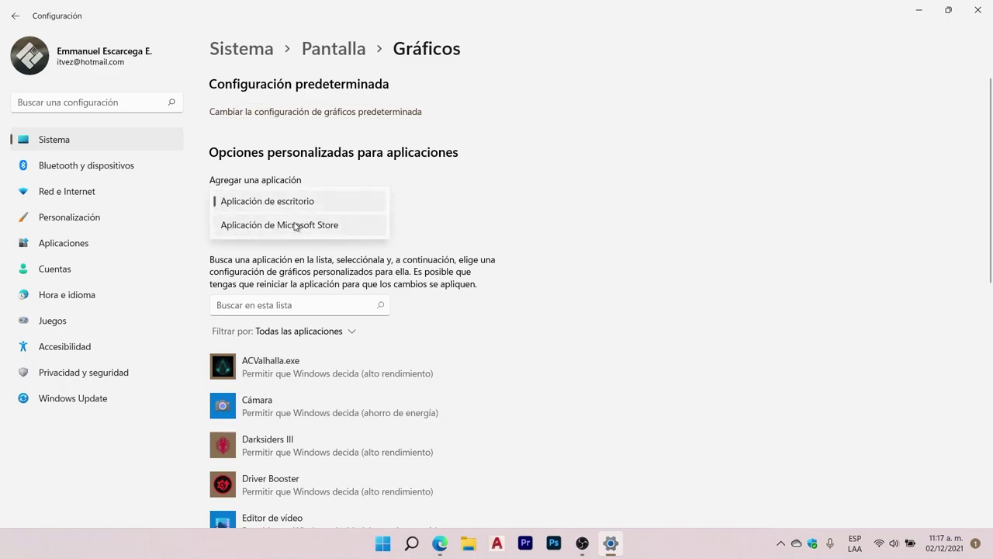
pyautogui.click(299, 201)
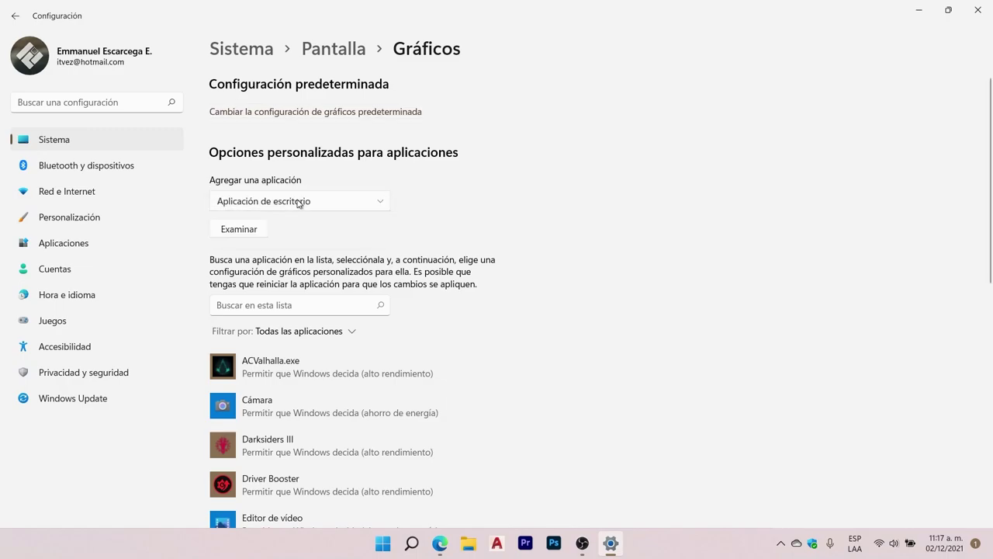
pyautogui.click(240, 229)
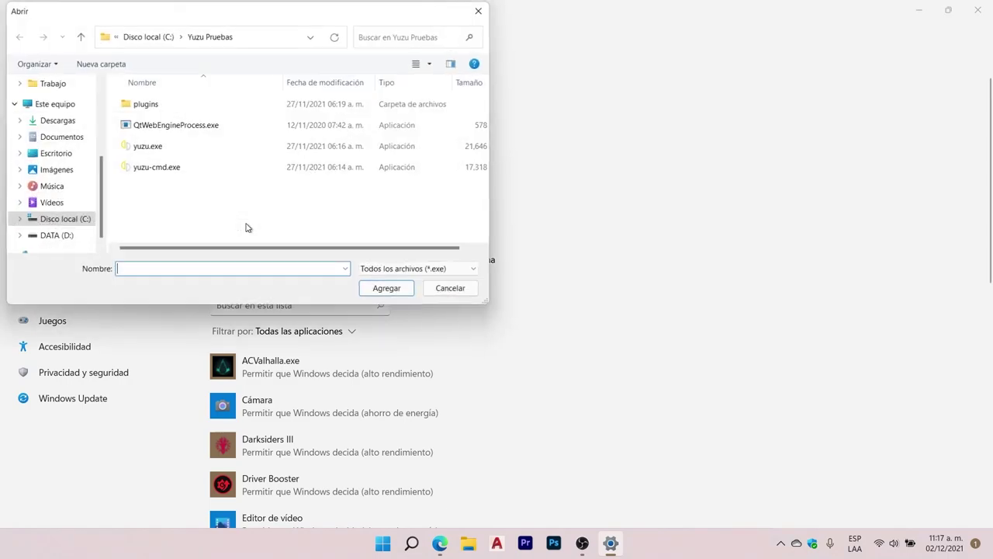
pyautogui.moveTo(343, 10); pyautogui.dragTo(675, 81)
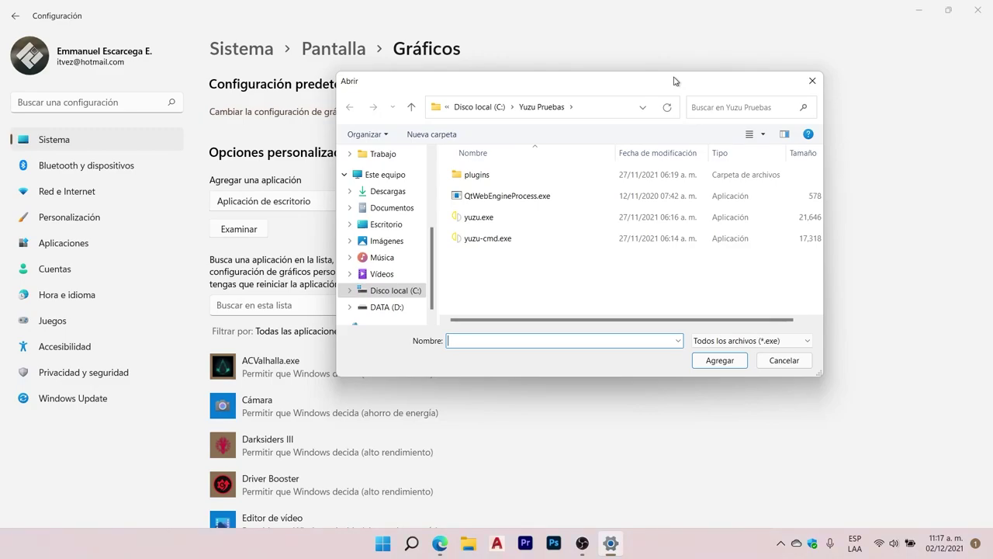
pyautogui.click(607, 111)
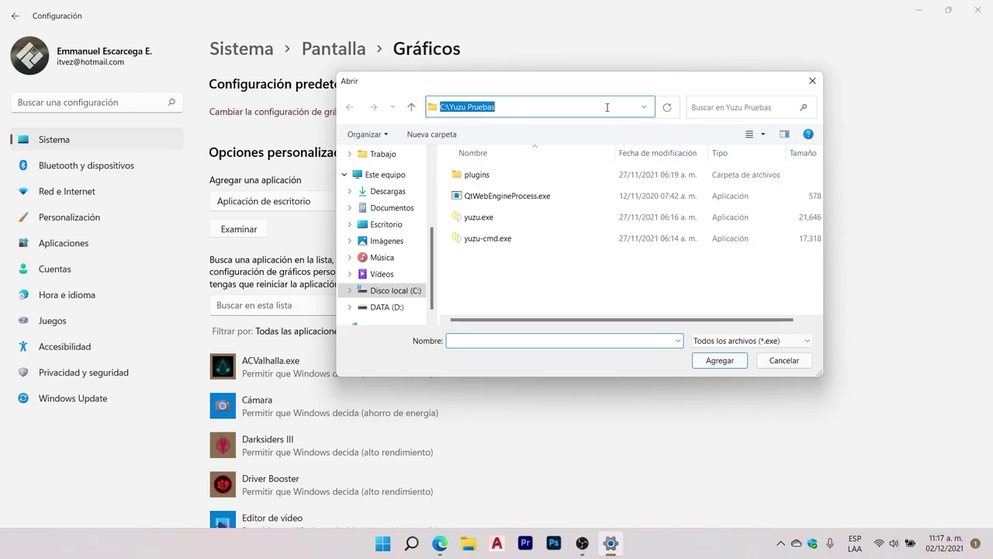
pyautogui.write('C:\\Users\\itvez\\AppData\\Local\\yuzu\\yuzu-windows-msvc')
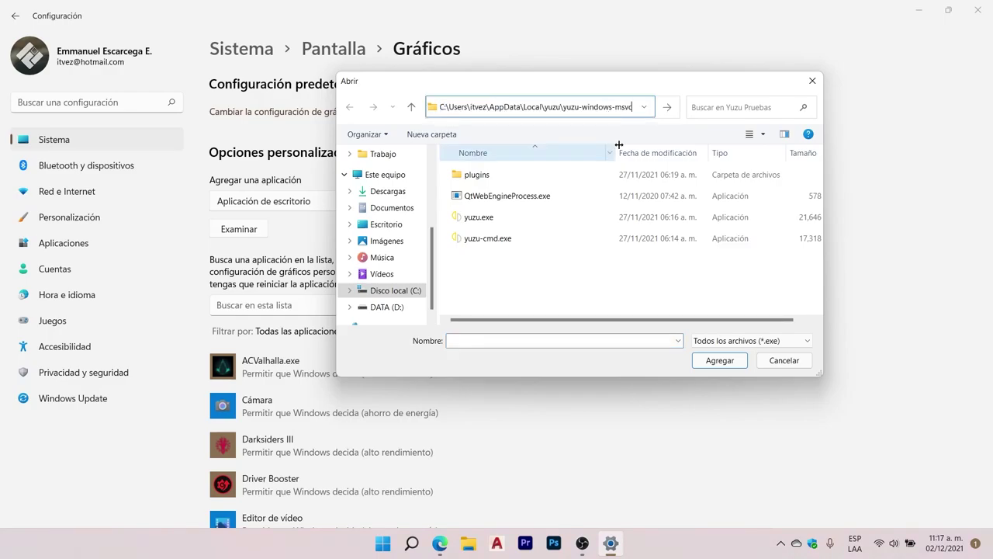
pyautogui.press('Return')
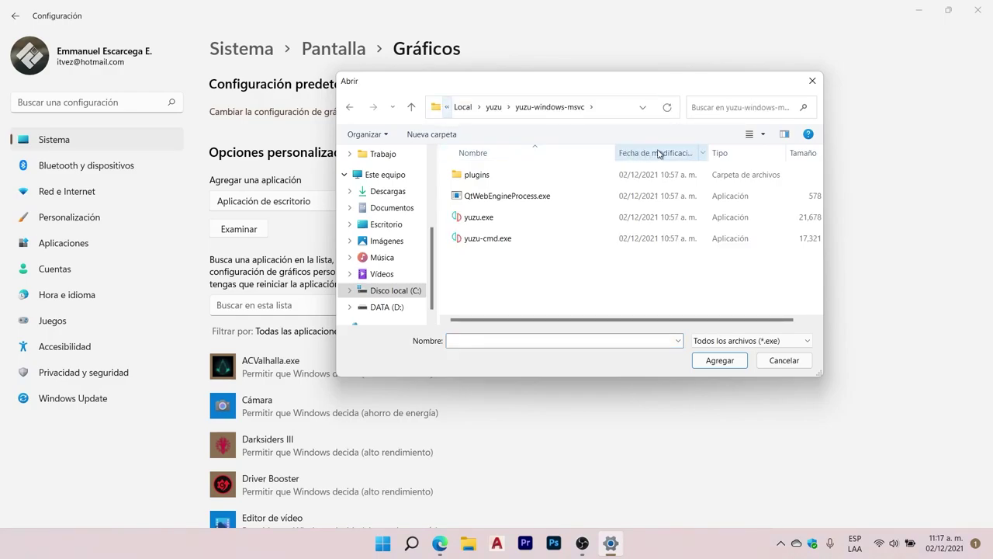
pyautogui.click(491, 223)
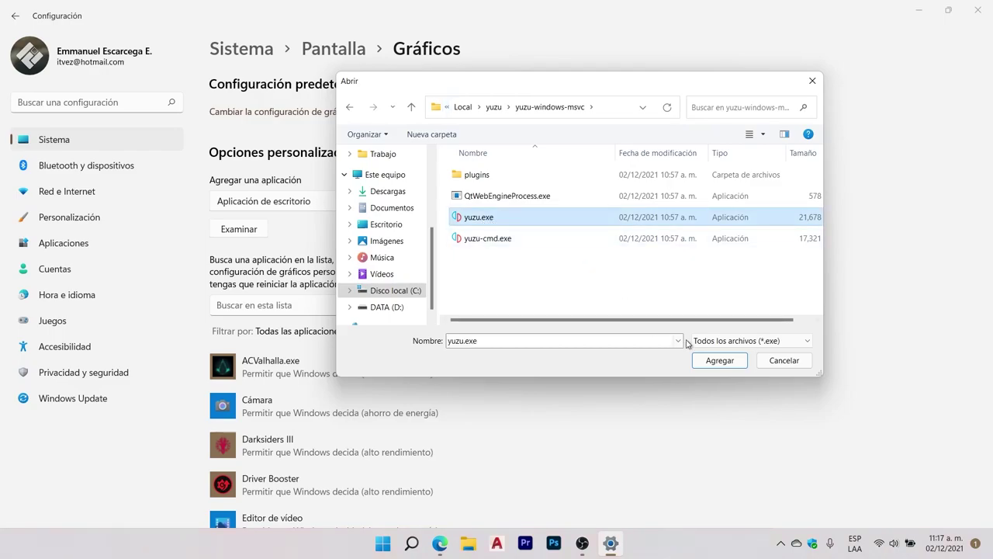
pyautogui.click(716, 362)
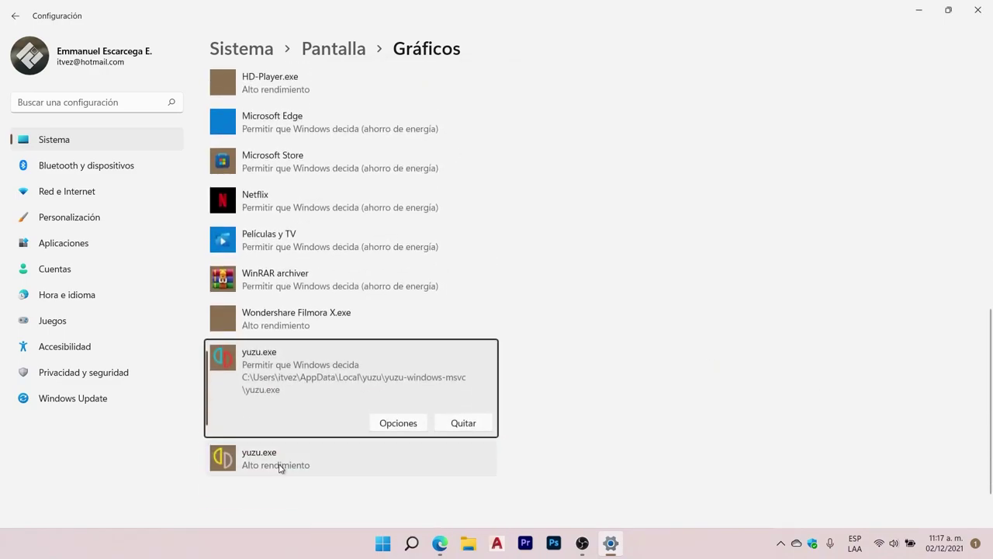
# Try to add yuzu.exe from the Escritorio folder Yuzu-EA-2260\yuzu-windows-msvc-early-access to the custom graphics options.
pyautogui.scroll(10, 270, 469)
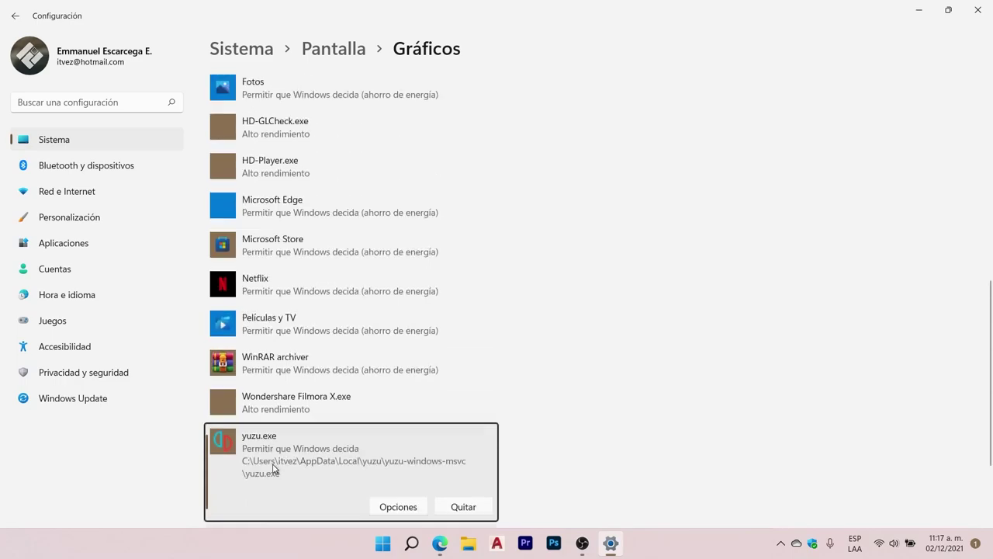
pyautogui.click(244, 230)
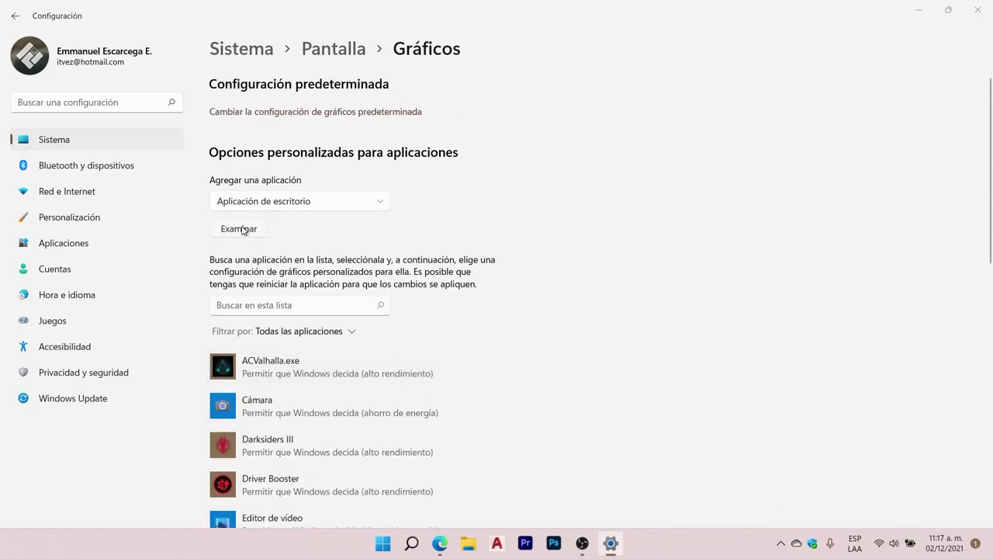
pyautogui.click(388, 226)
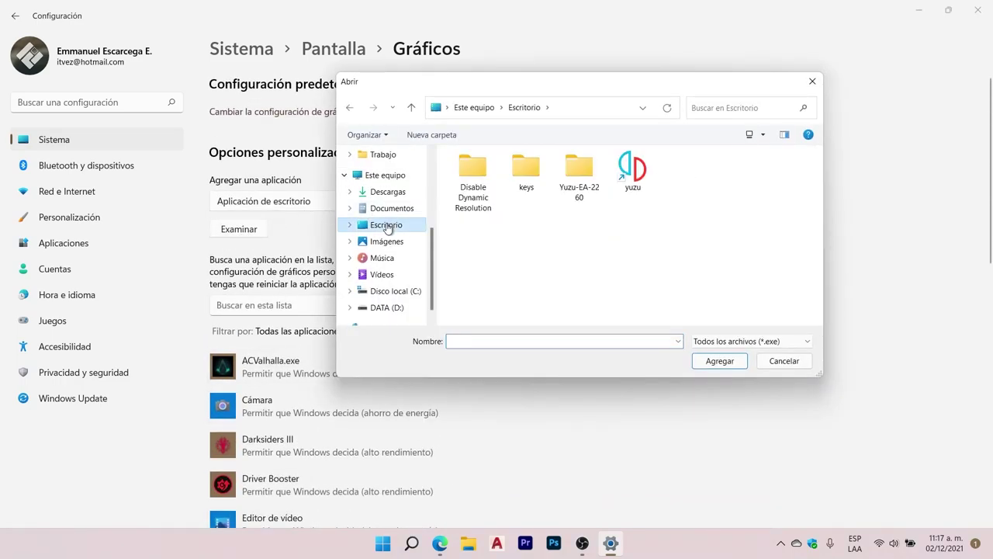
pyautogui.doubleClick(578, 169)
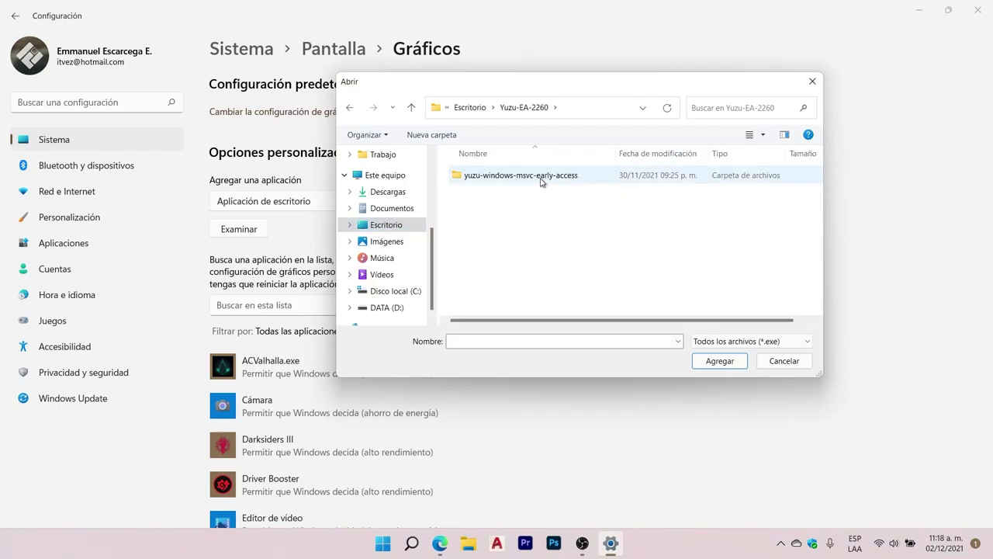
pyautogui.doubleClick(543, 177)
pyautogui.click(482, 223)
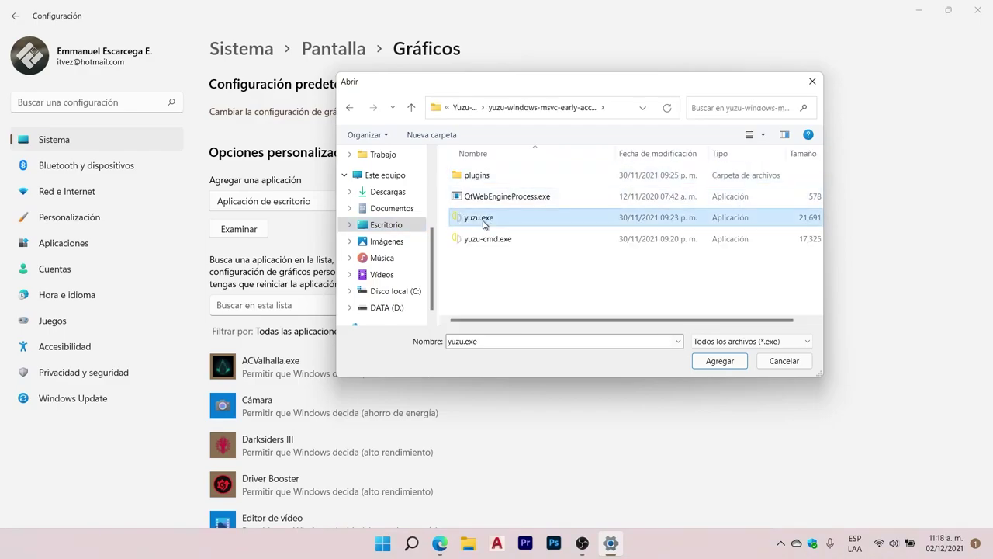
pyautogui.click(737, 360)
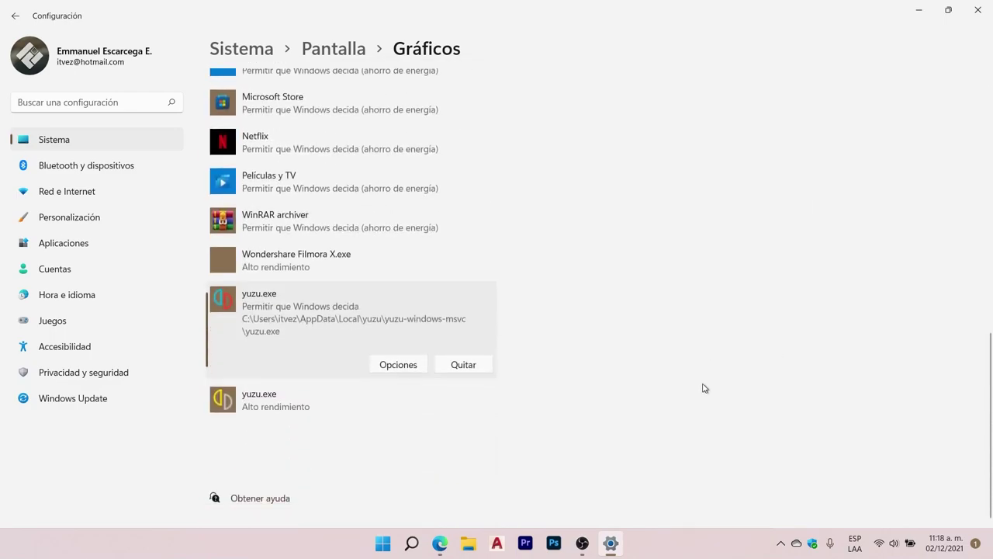
# Set the graphics preference of the yuzu.exe in yuzu-windows-msvc to Alto rendimiento and save it.
pyautogui.click(397, 365)
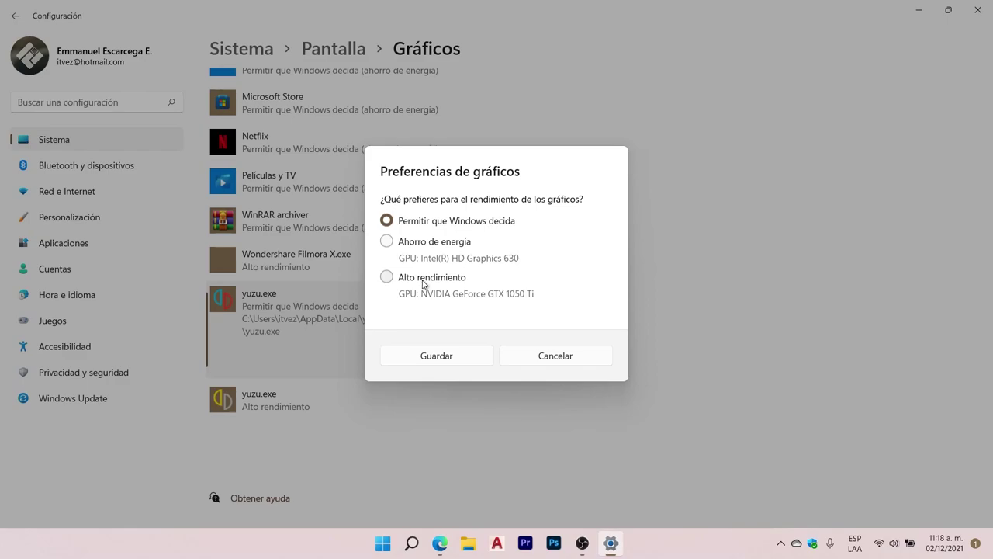
pyautogui.click(425, 281)
pyautogui.click(467, 362)
# Save Alto rendimiento as the graphics preference of the yuzu.exe in C:\Yuzu Pruebas and close Windows Settings.
pyautogui.click(300, 413)
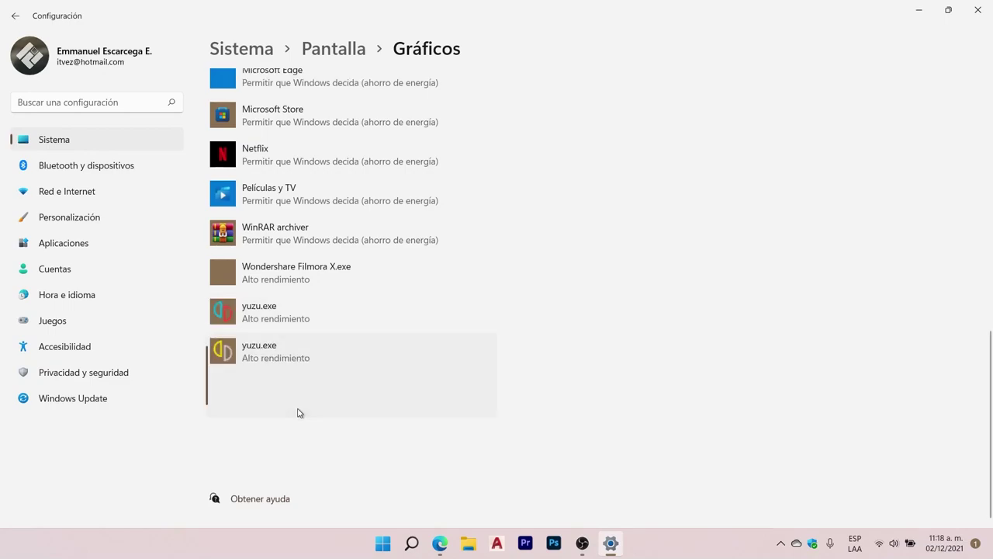
pyautogui.click(396, 403)
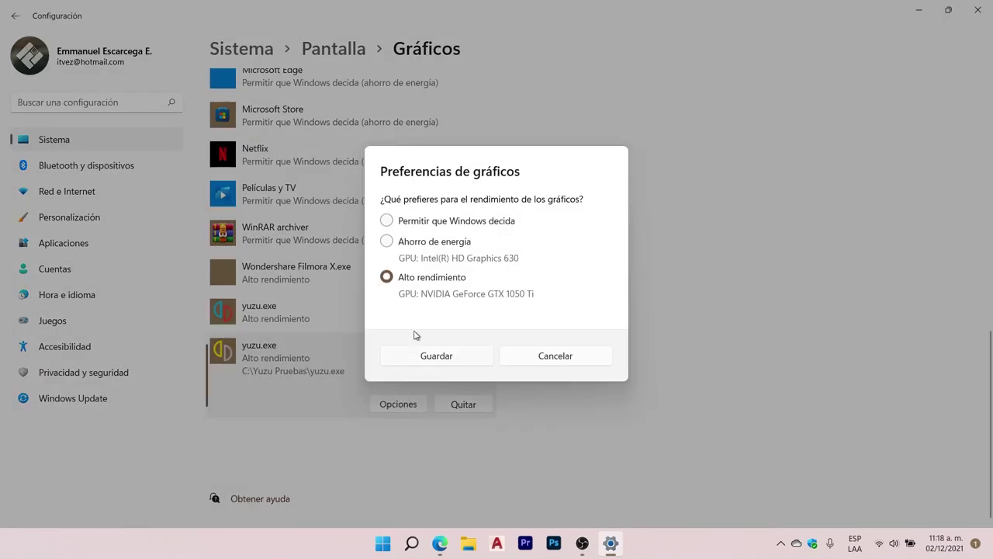
pyautogui.click(454, 357)
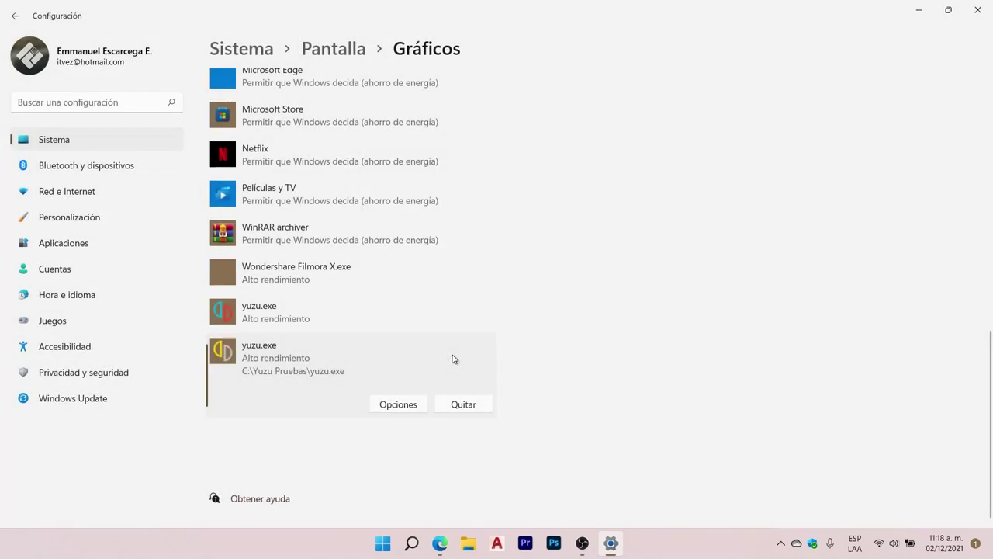
pyautogui.click(977, 11)
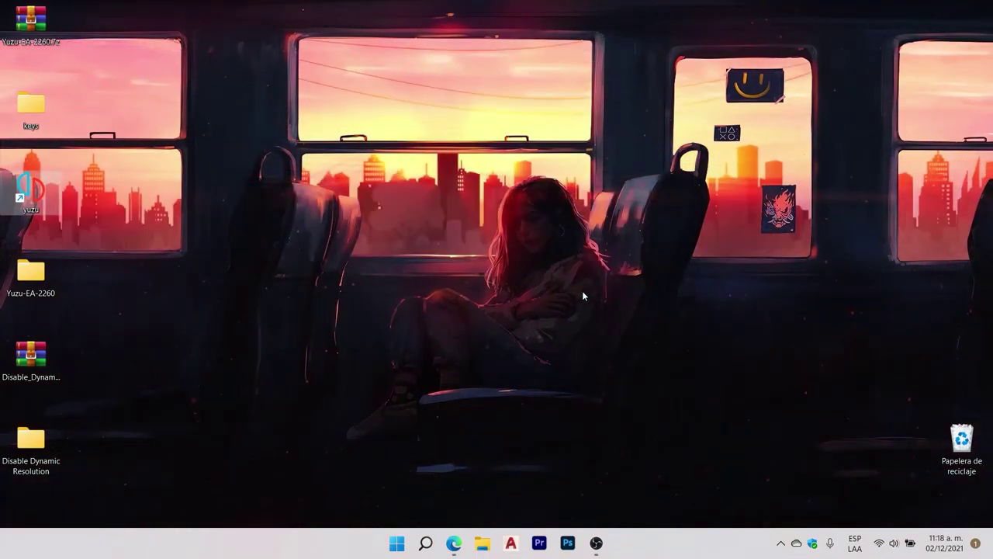
# Switch to Microsoft Edge and go from the yuzu downloads page to the yuzu home page.
pyautogui.click(455, 545)
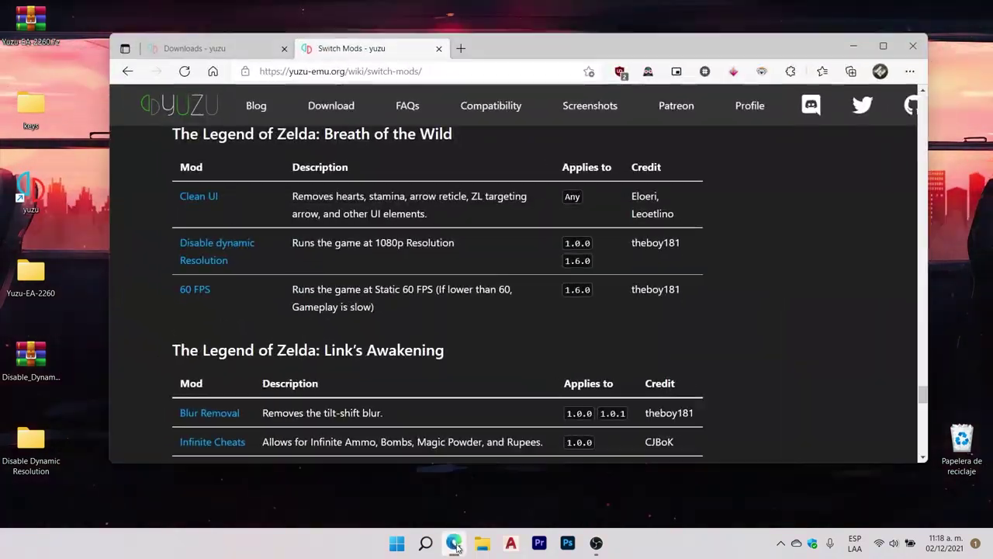
pyautogui.click(194, 49)
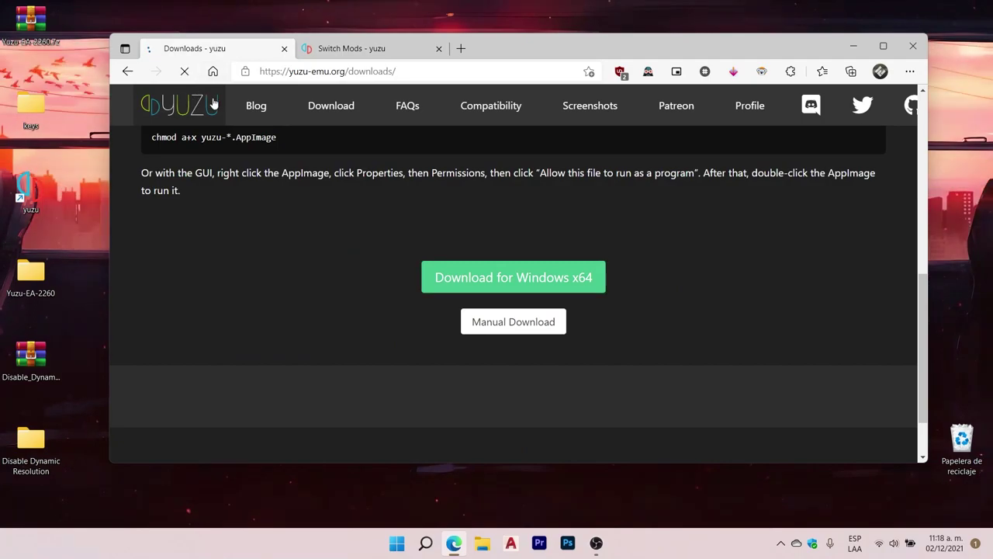
pyautogui.click(214, 103)
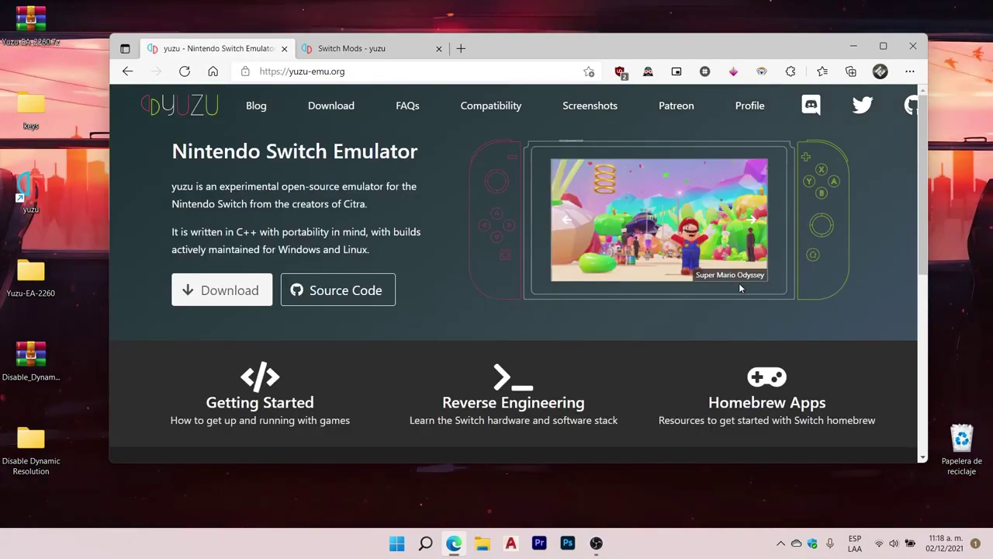